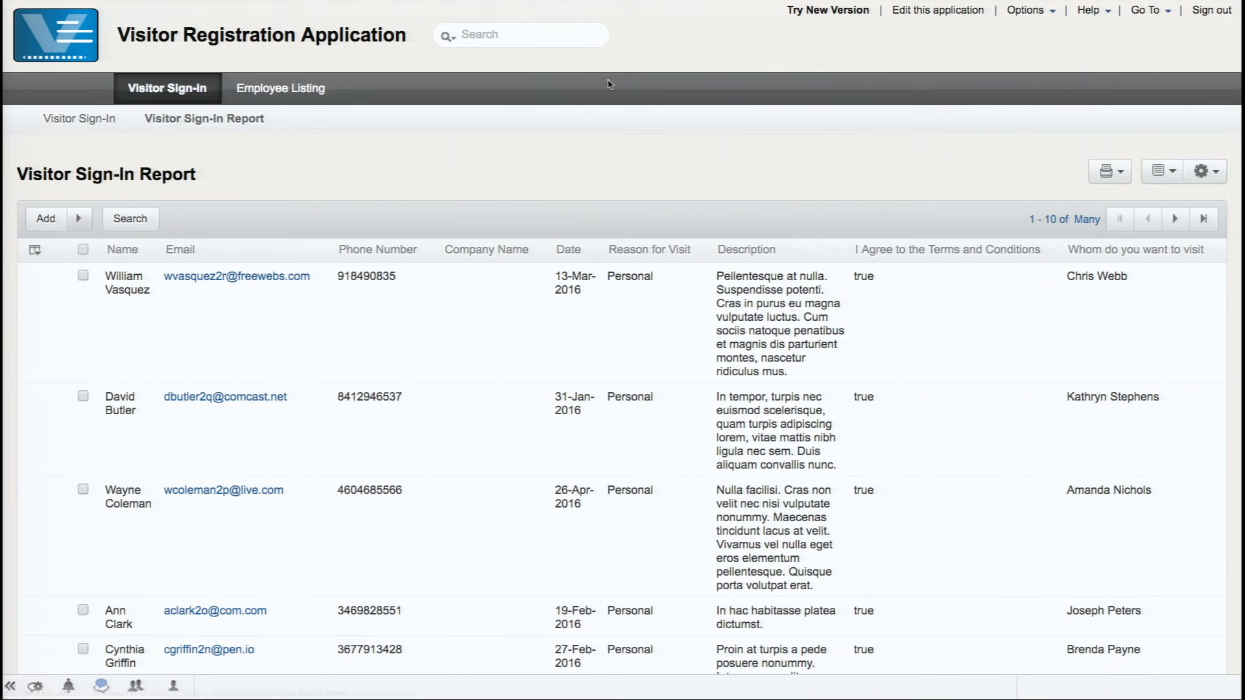
# Open the application in the builder with 'Edit this application', then switch Spaces toward the task slides
pyautogui.click(910, 11)
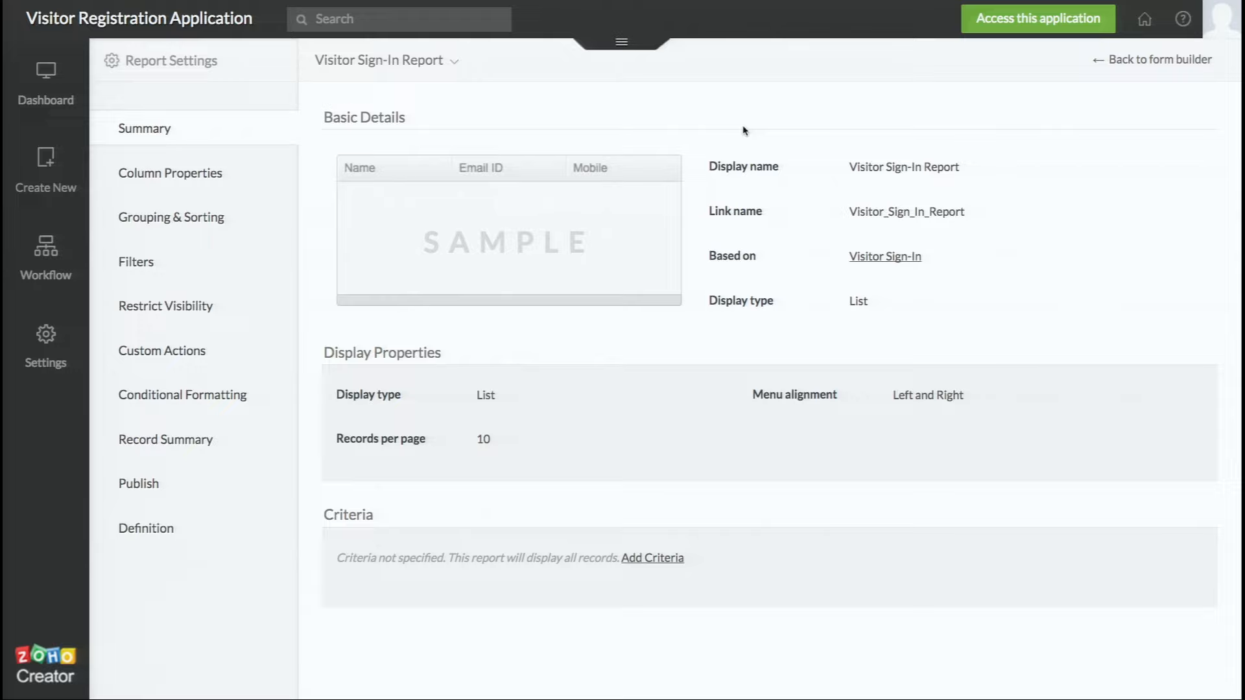
pyautogui.hotkey('ctrl', 'Left')
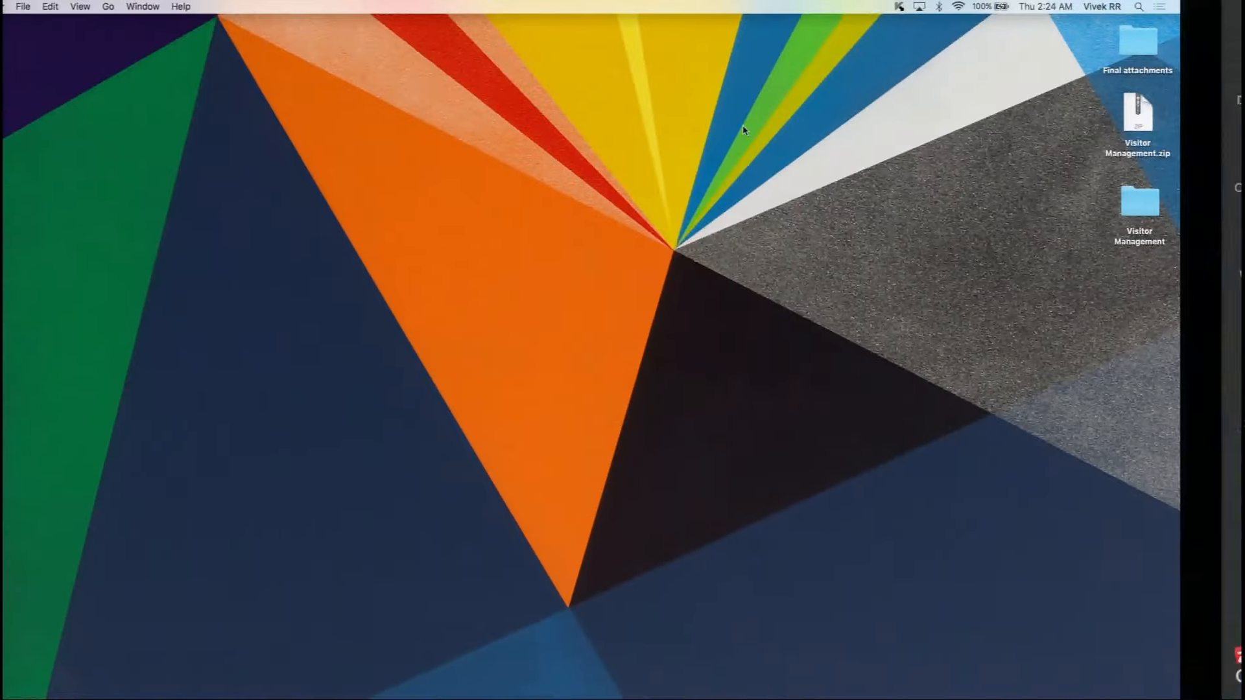
# Move to the presentation Space and advance to the next task slide
pyautogui.hotkey('ctrl', 'Right')
pyautogui.hotkey('ctrl', 'Right')
pyautogui.press('Right')
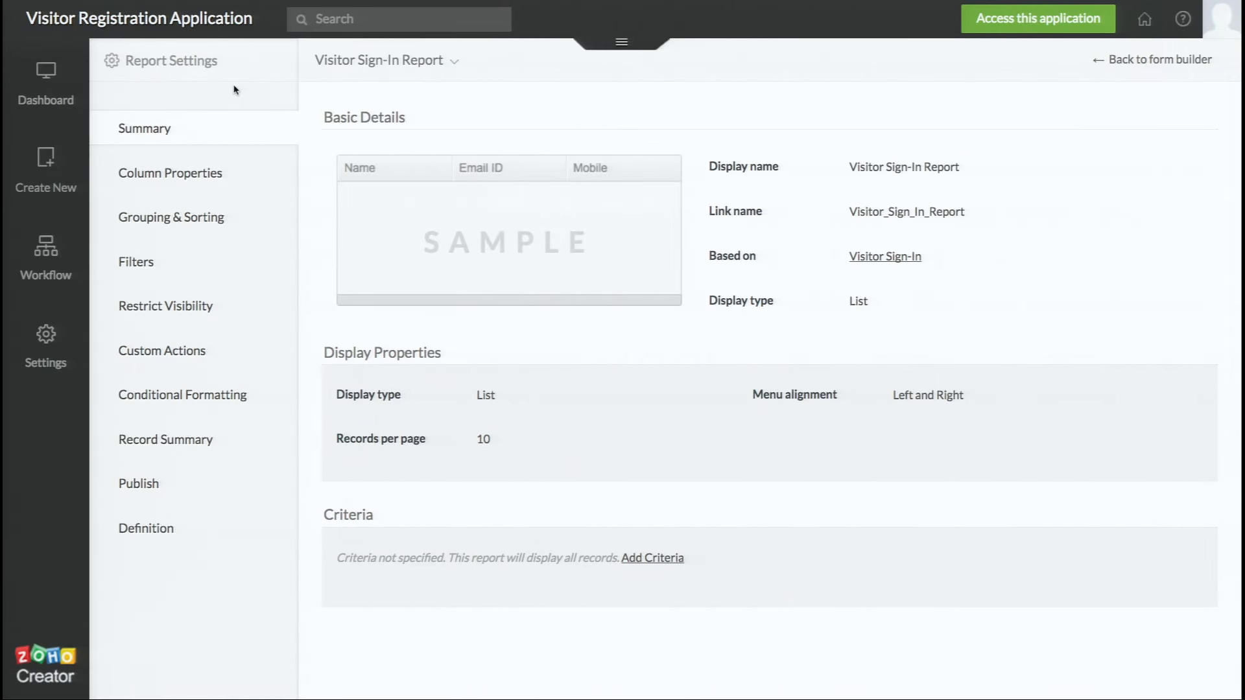
# From the Dashboard, start a new report through Create New > Report
pyautogui.click(40, 99)
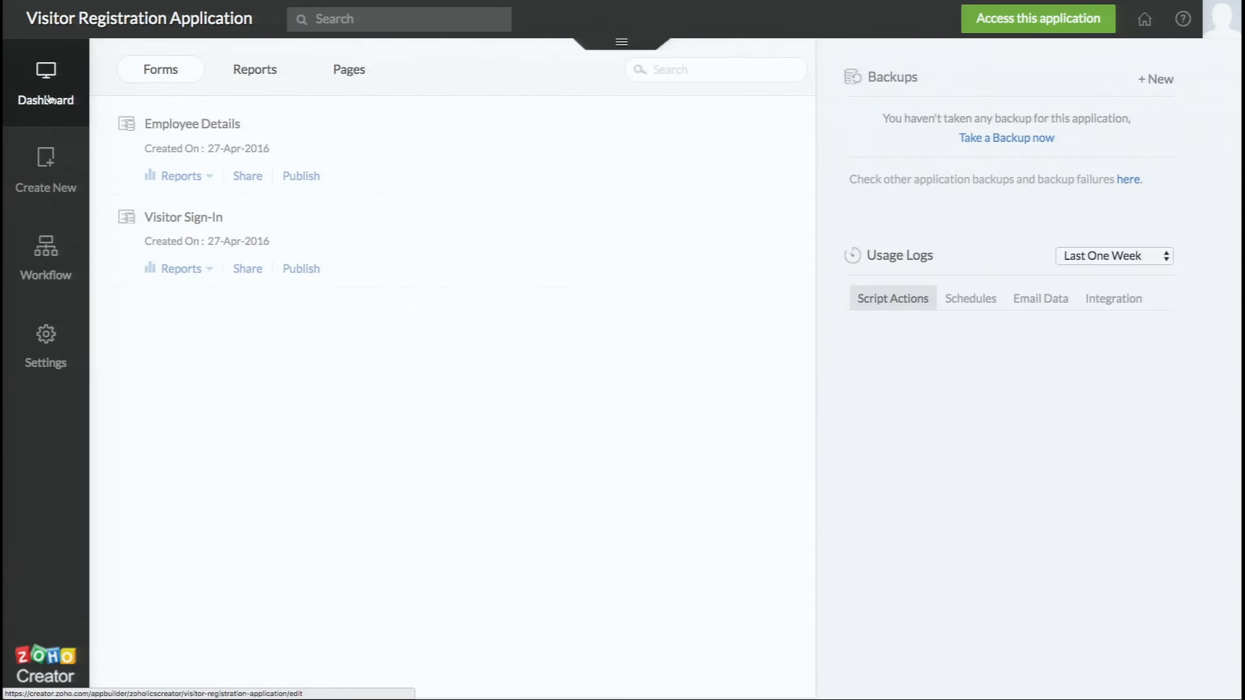
pyautogui.click(50, 168)
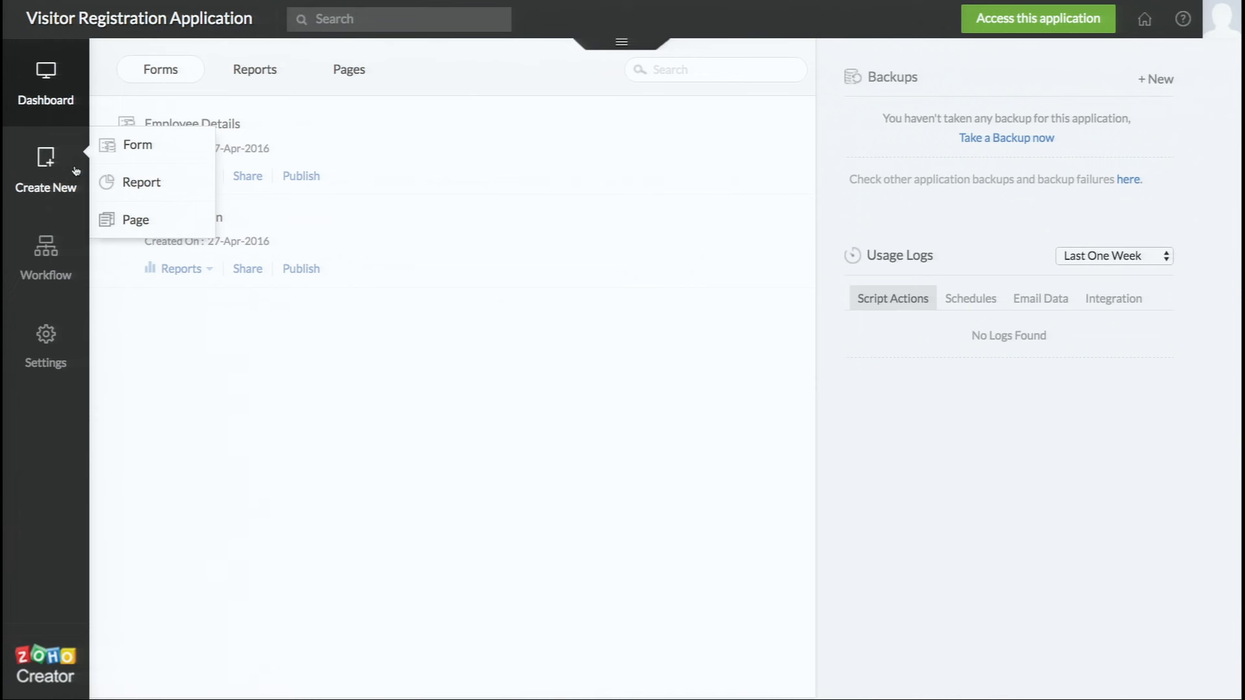
pyautogui.click(127, 183)
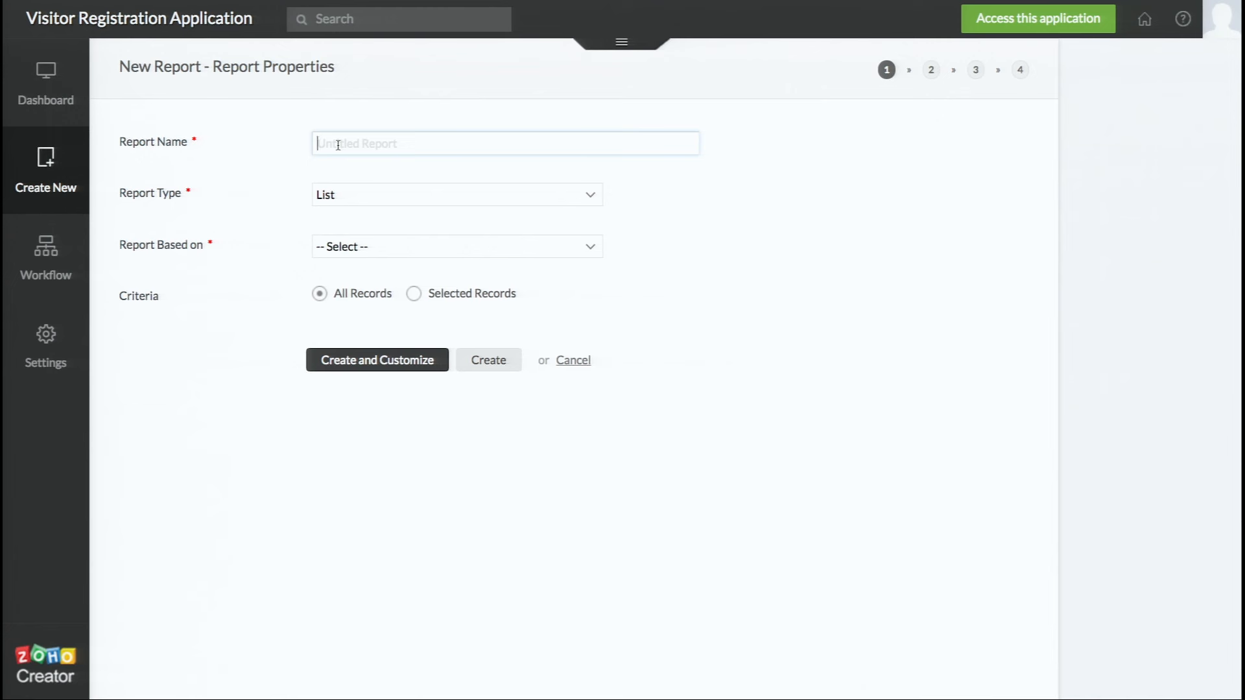
# Name the report 'Visitors to Sales' and keep List as its report type
pyautogui.write('Visitors to Sales')
pyautogui.click(338, 194)
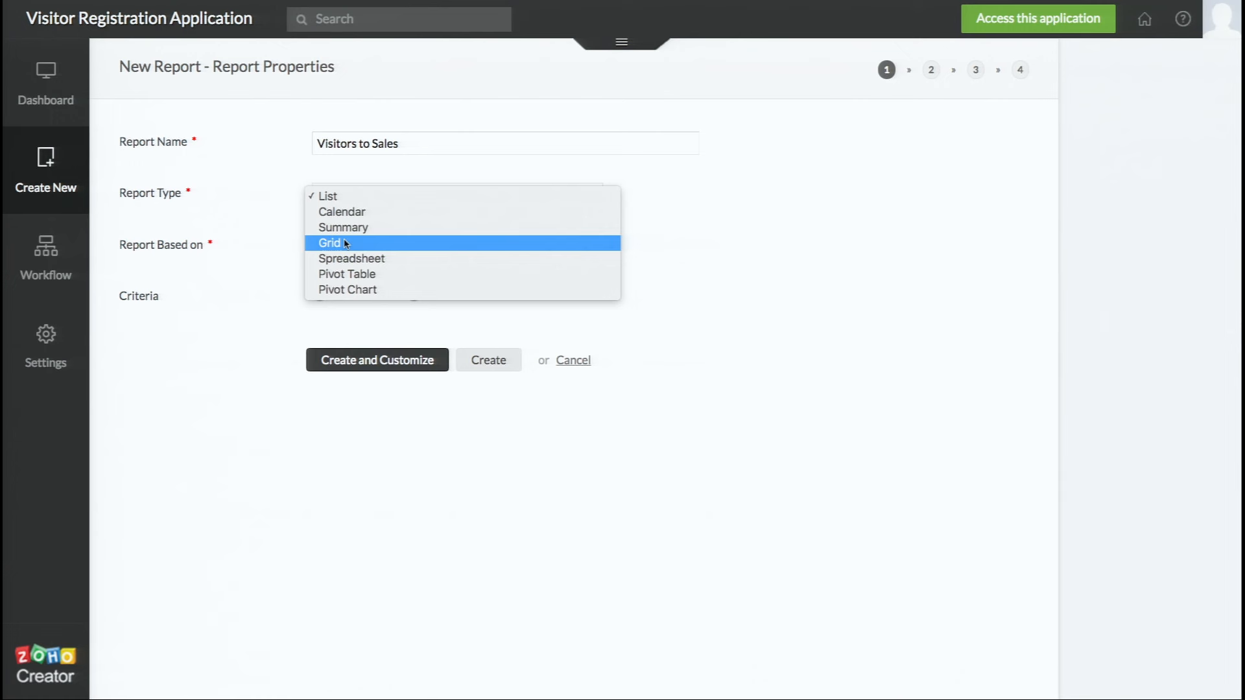
pyautogui.click(694, 252)
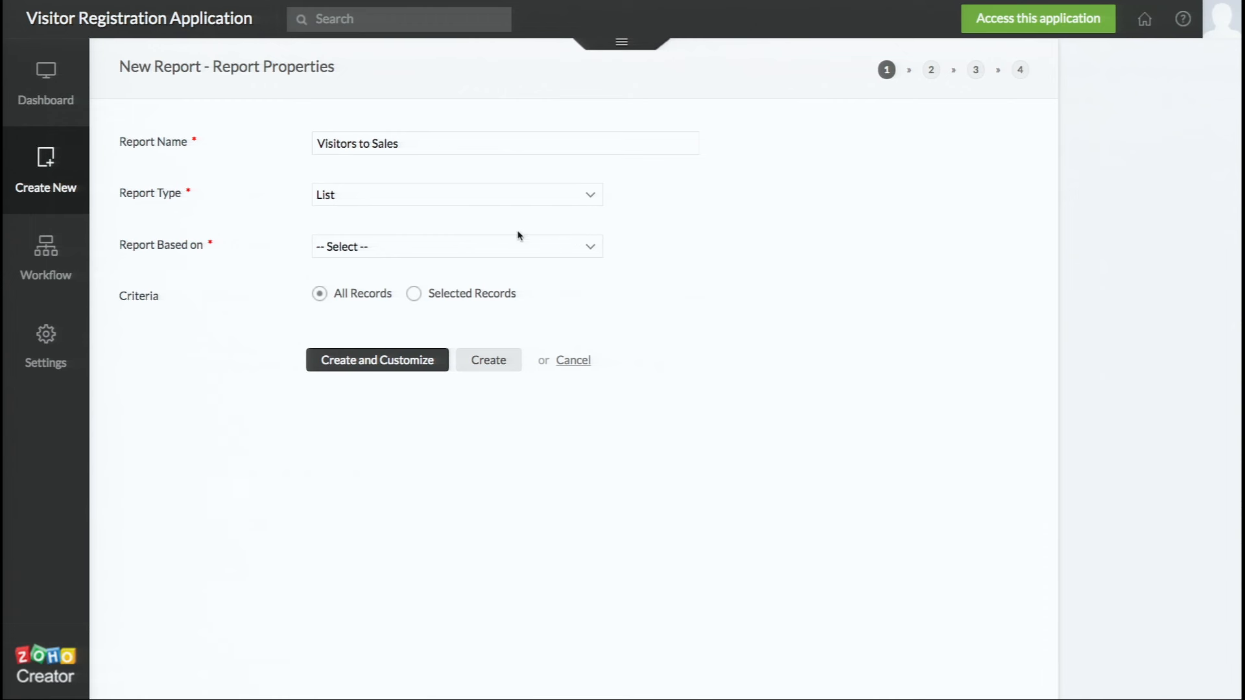
pyautogui.click(514, 250)
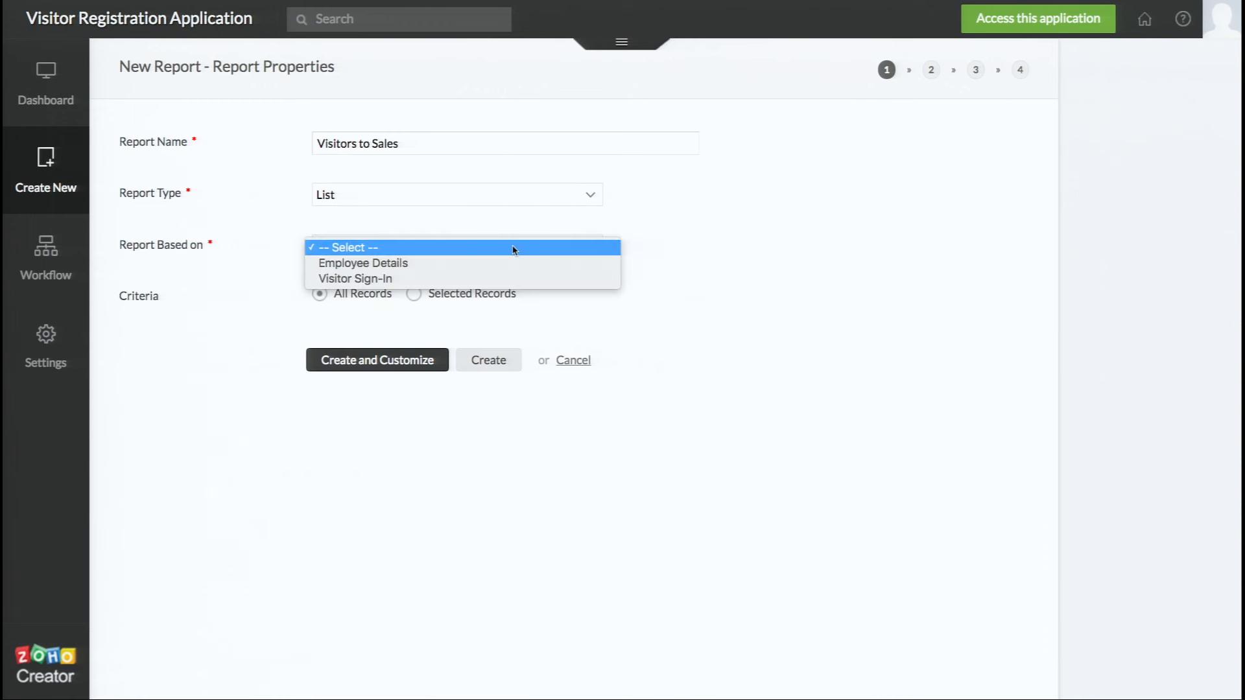
# Base the report on the Visitor Sign-In form, with criteria set to Selected Records
pyautogui.click(486, 283)
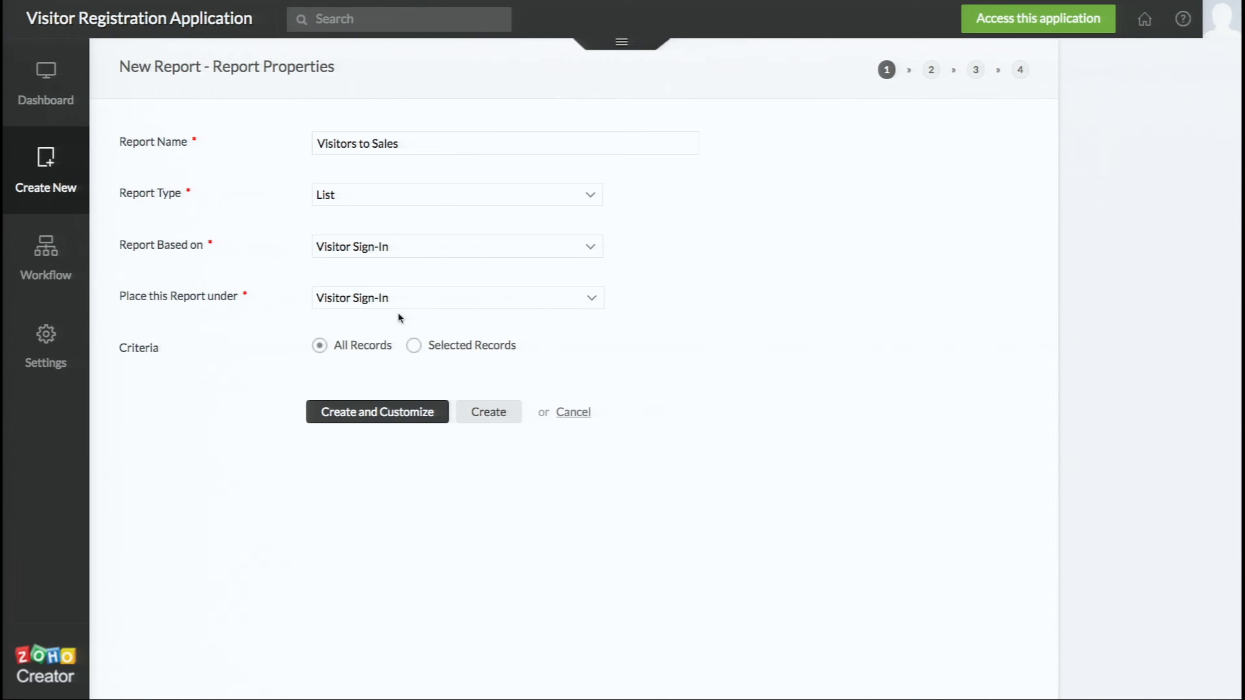
pyautogui.click(414, 346)
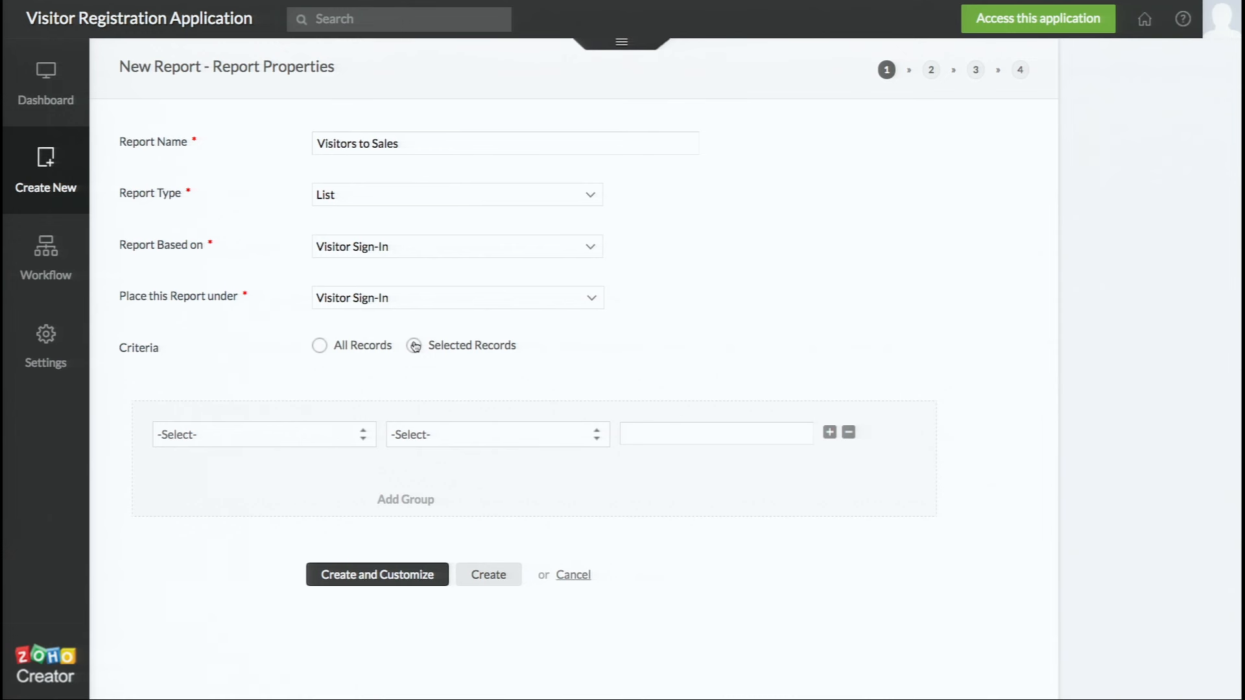
# Add the criterion Title contains 'Sales' to the report filter
pyautogui.click(320, 434)
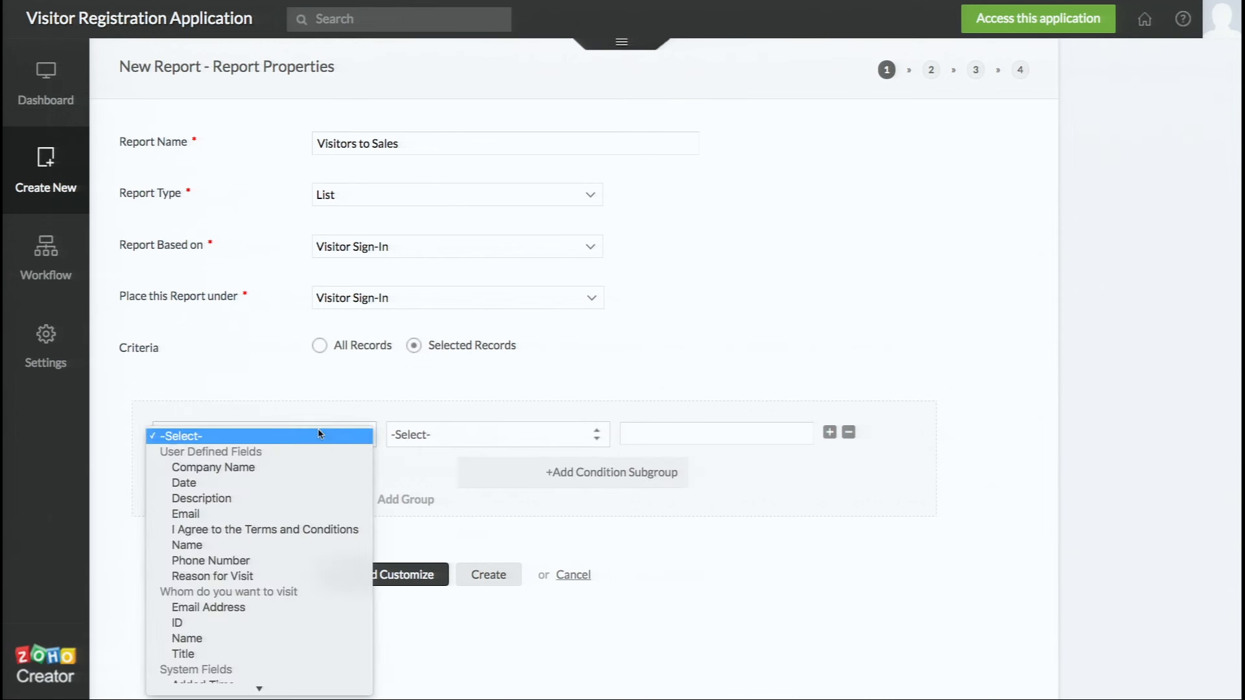
pyautogui.scroll(-3, 296, 562)
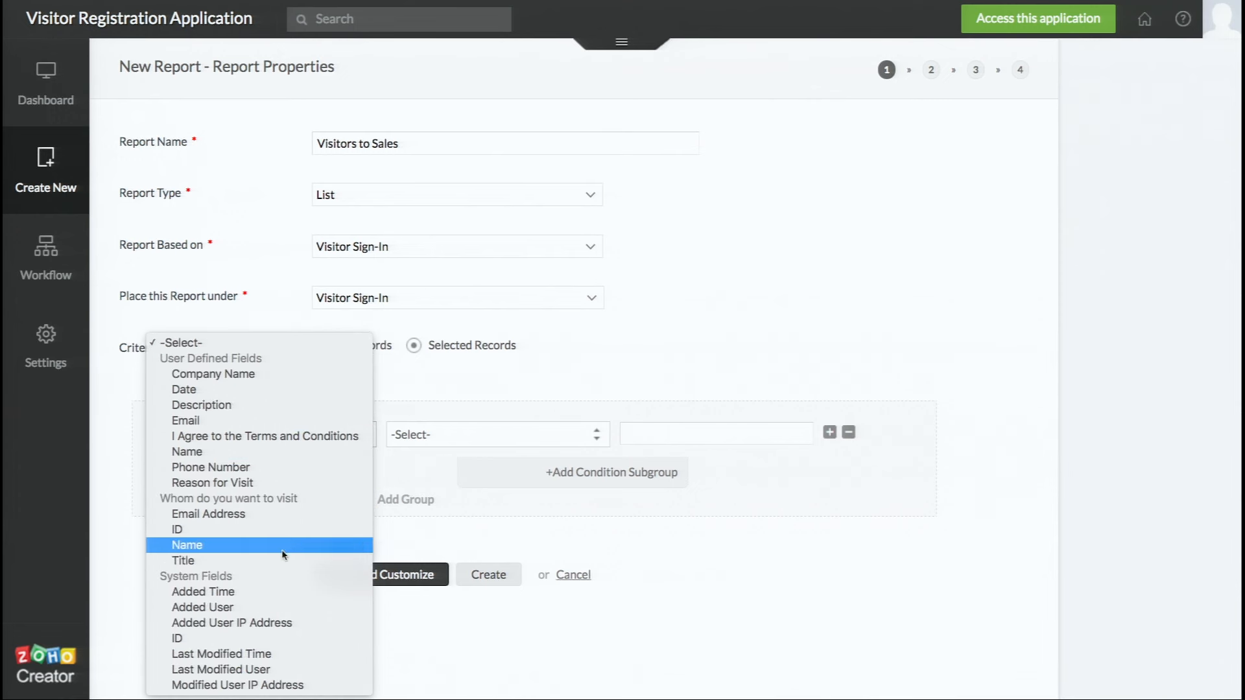
pyautogui.click(281, 561)
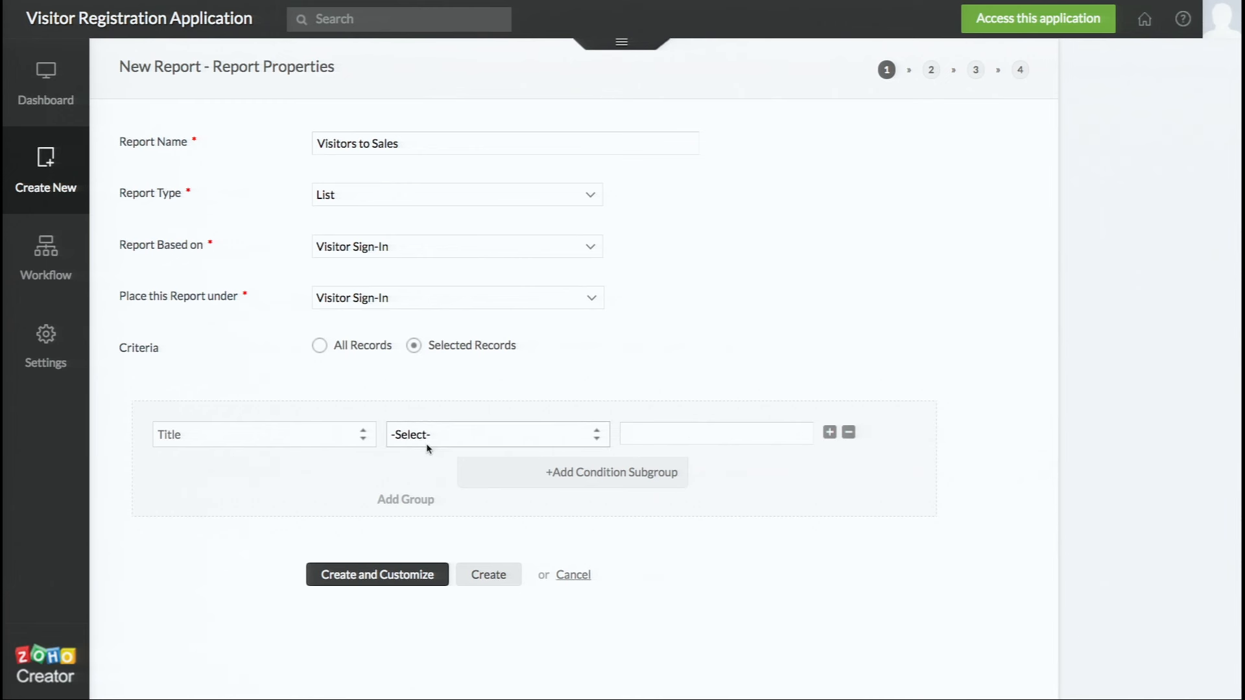
pyautogui.click(443, 439)
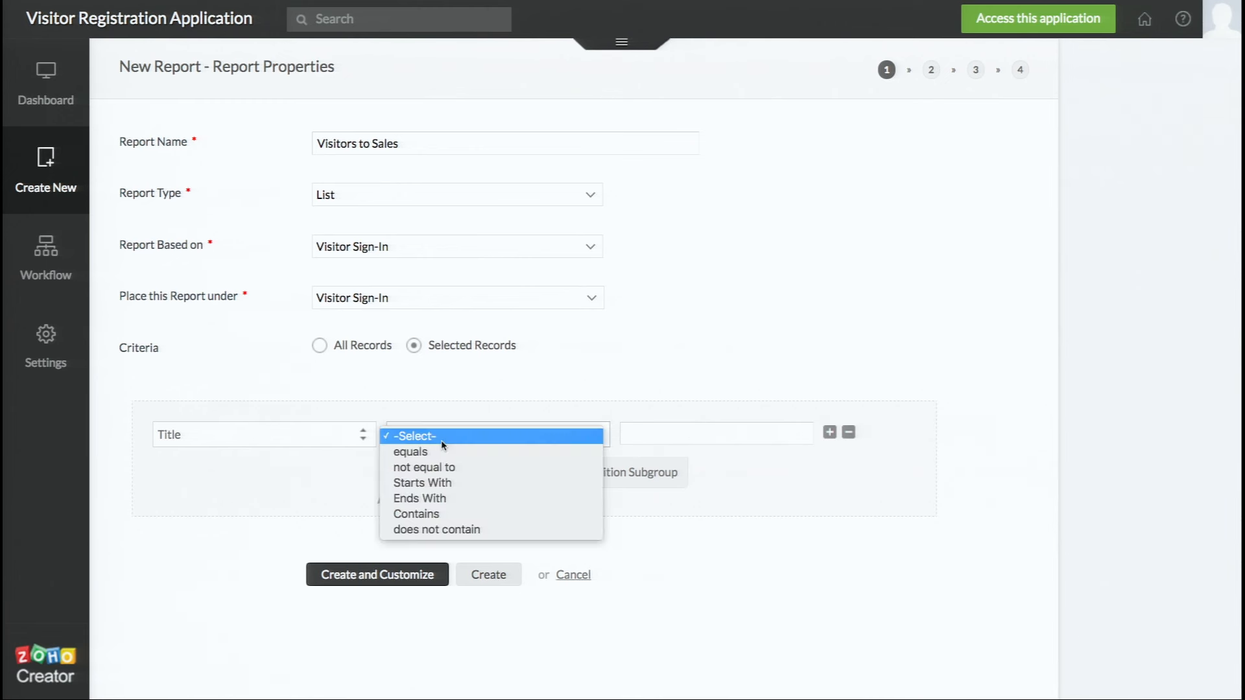
pyautogui.click(432, 513)
pyautogui.write('Sales')
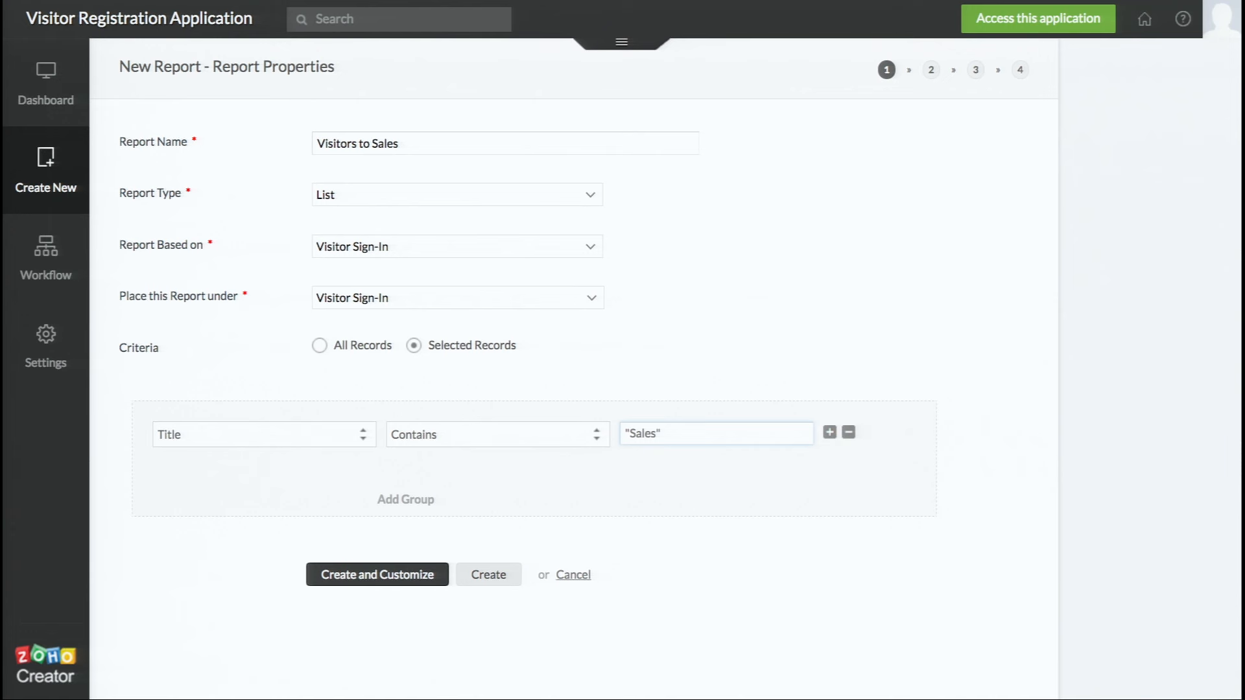
pyautogui.moveTo(47, 155)
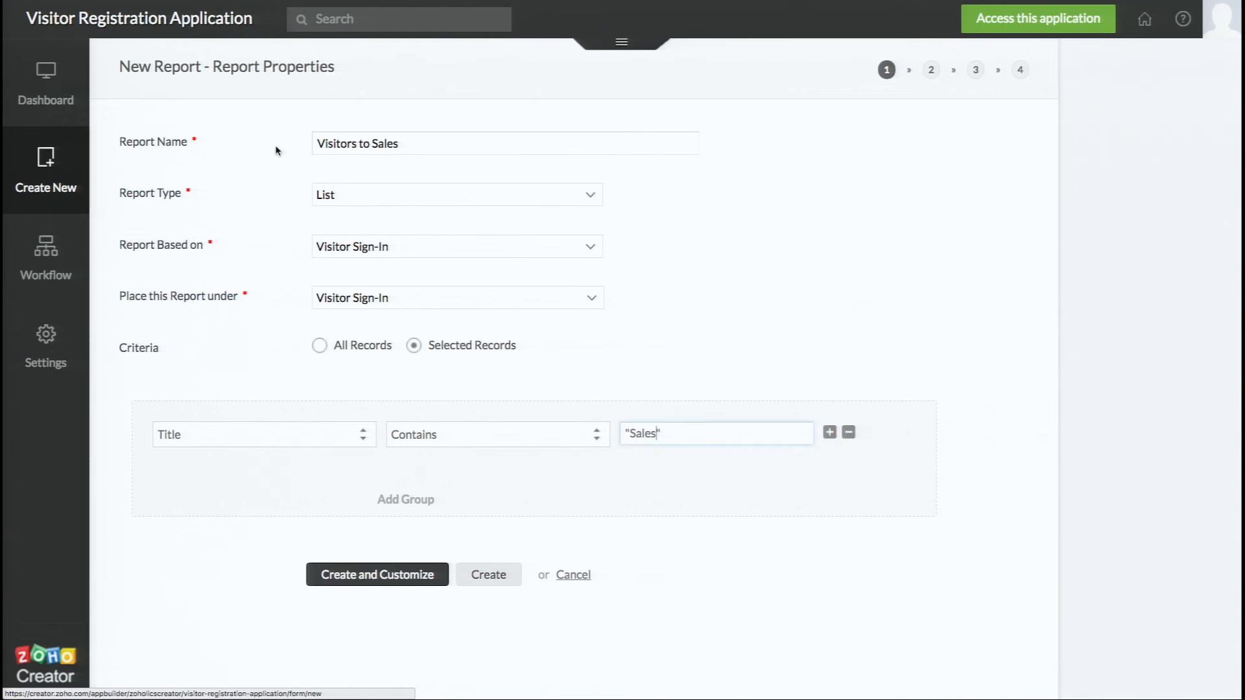
# Check the 'Visitors to Sales' name, then create the report and go to column customization
pyautogui.click(351, 141)
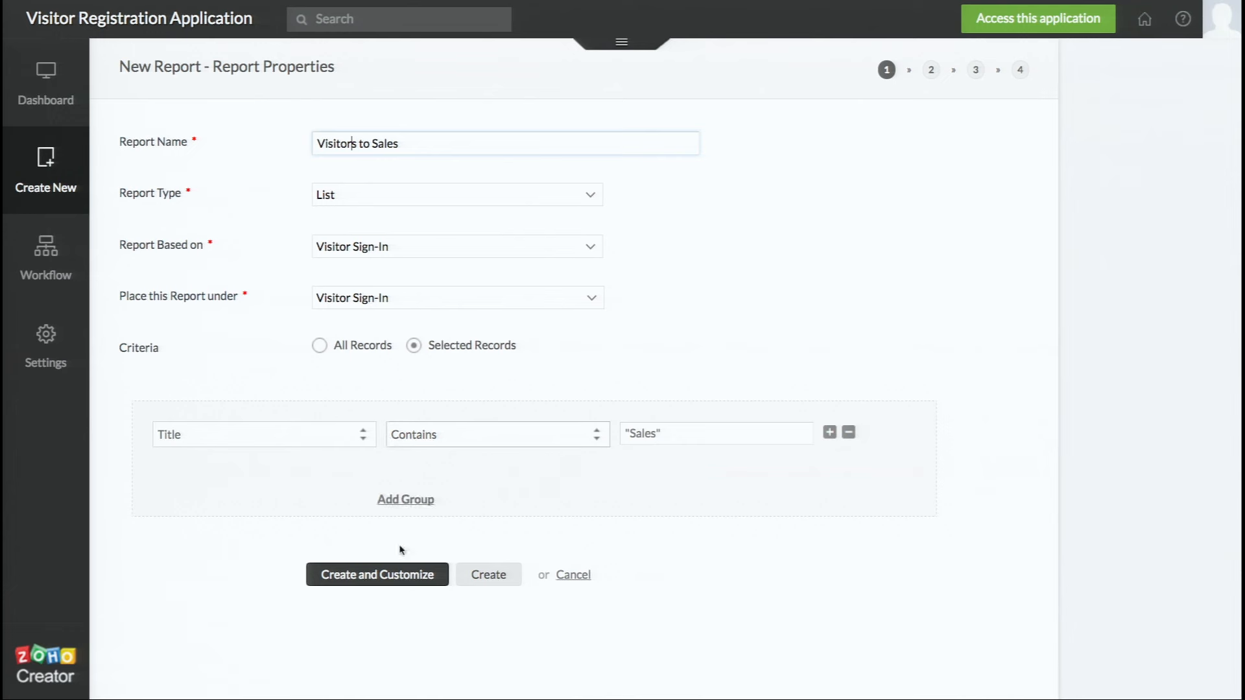
pyautogui.click(404, 583)
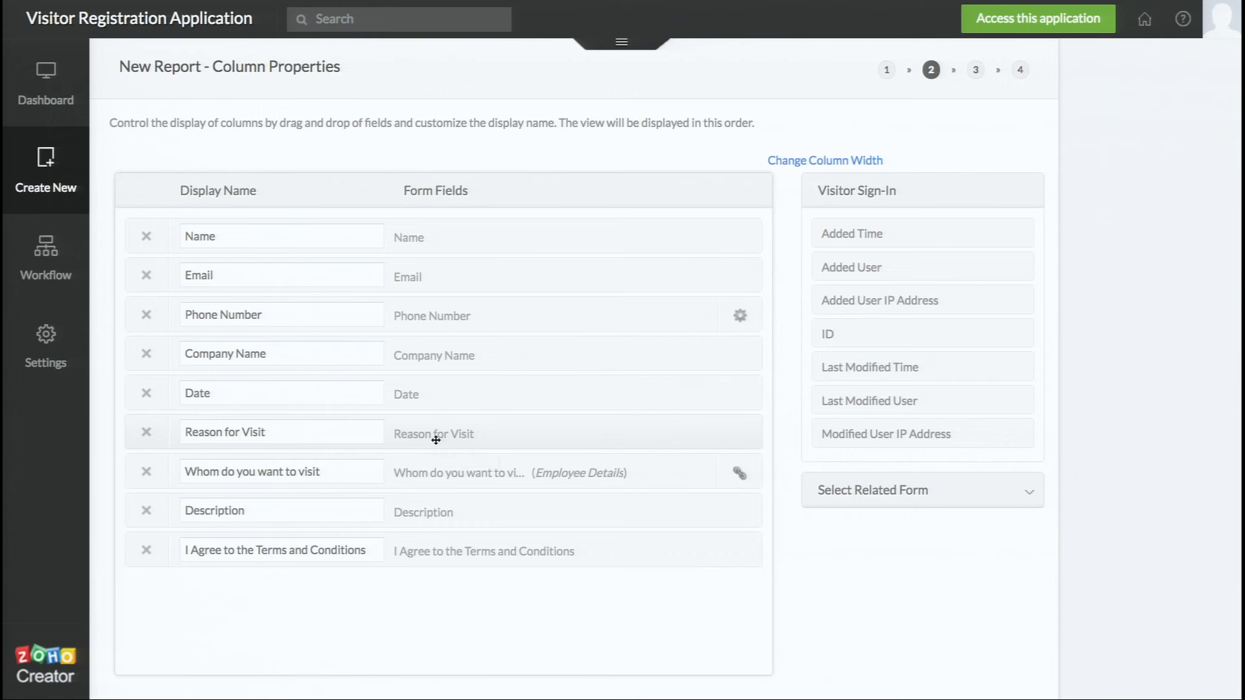
# Delete the 'I Agree to the Terms and Conditions' and 'Reason for Visit' columns
pyautogui.click(147, 552)
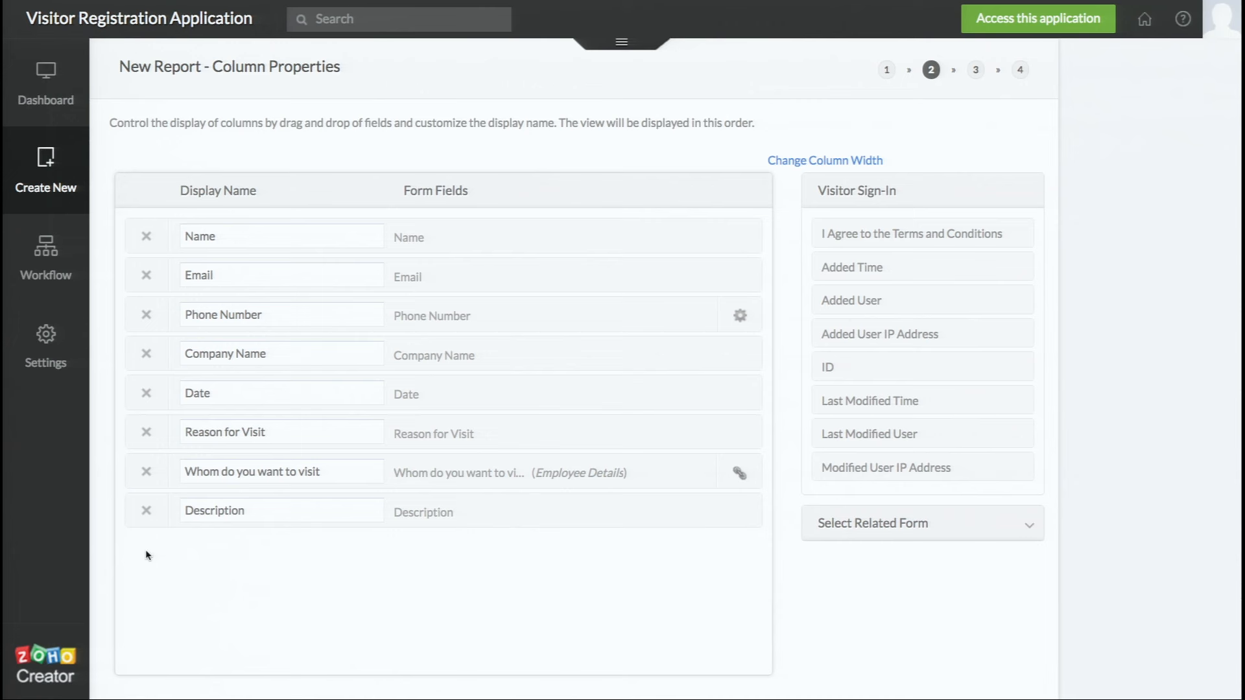
pyautogui.click(147, 432)
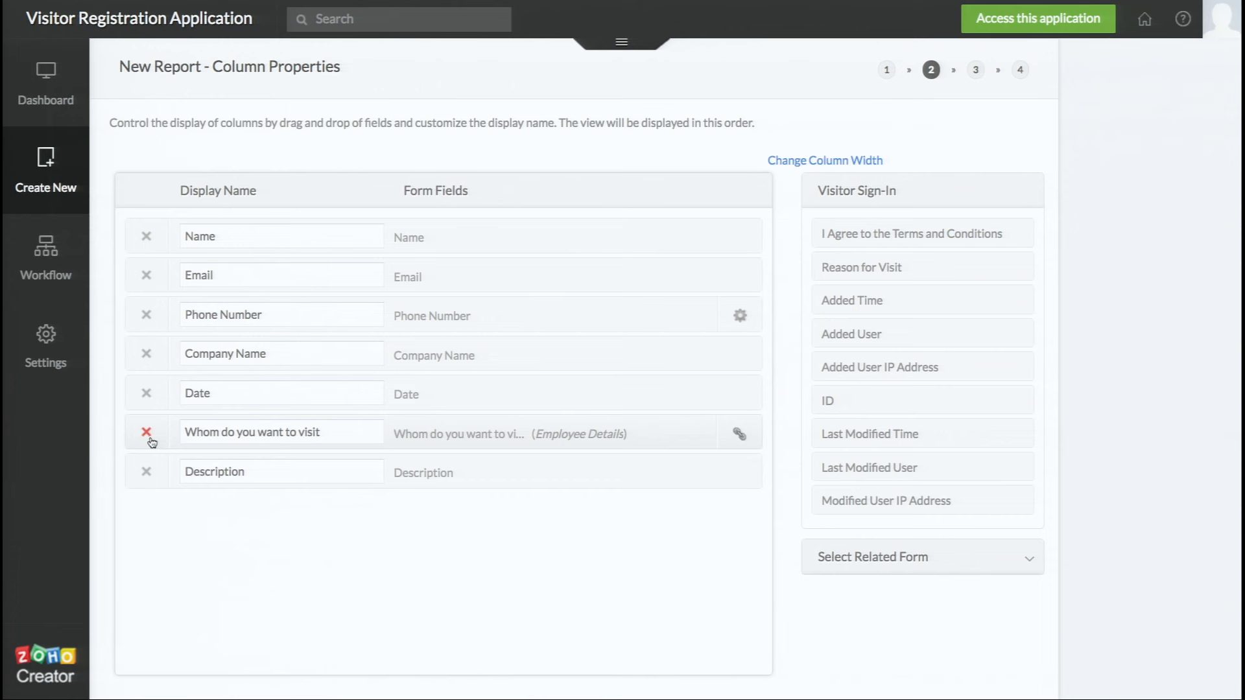
# Select 'Whom do you want to visit' as the related form, exposing its Email Address, Name and Title fields
pyautogui.click(862, 562)
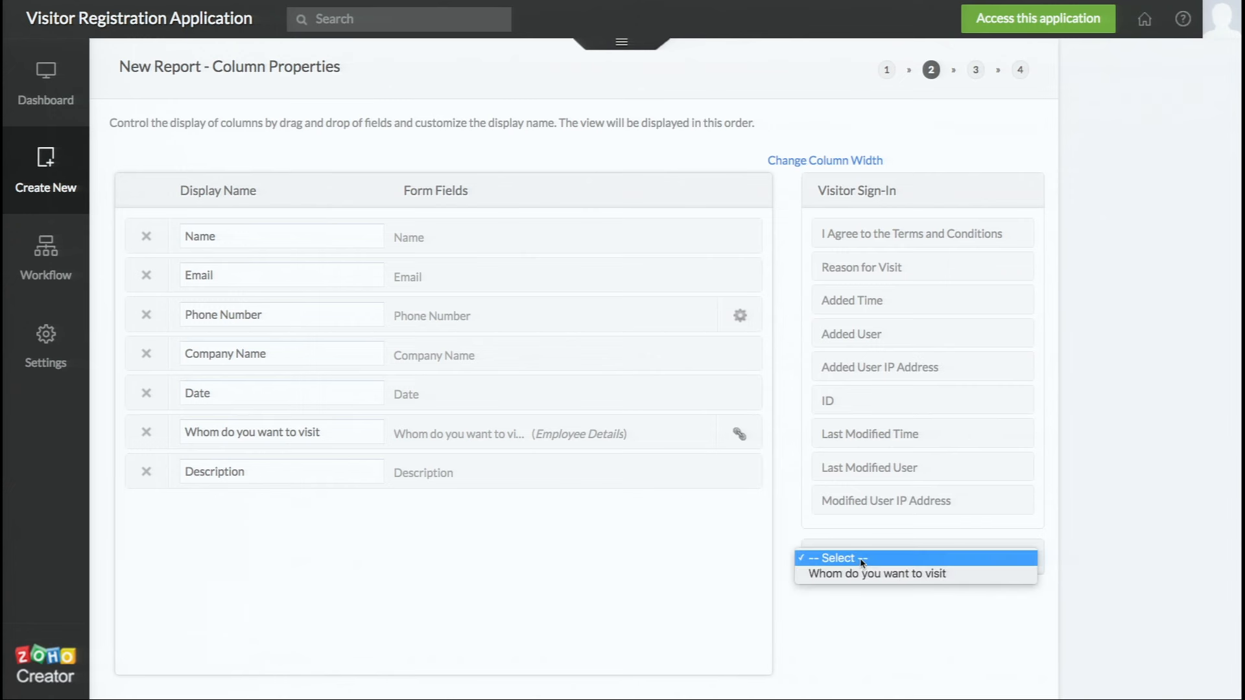
pyautogui.click(766, 566)
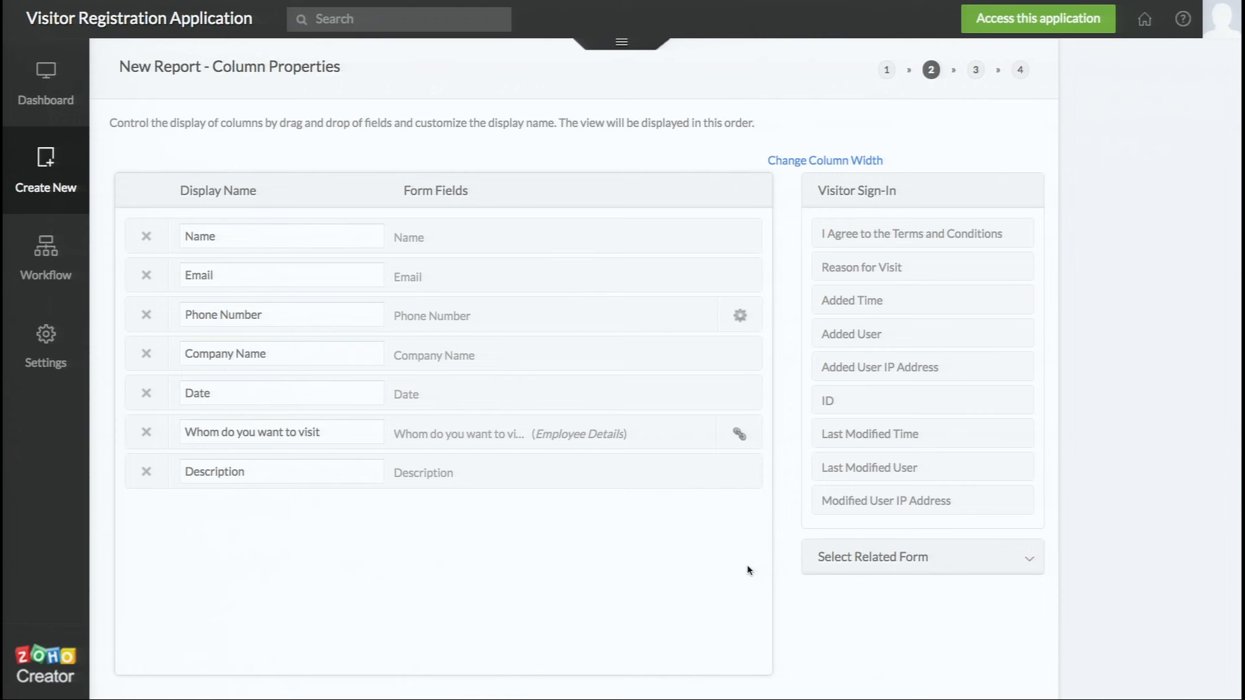
pyautogui.click(861, 559)
pyautogui.click(861, 559)
pyautogui.click(861, 559)
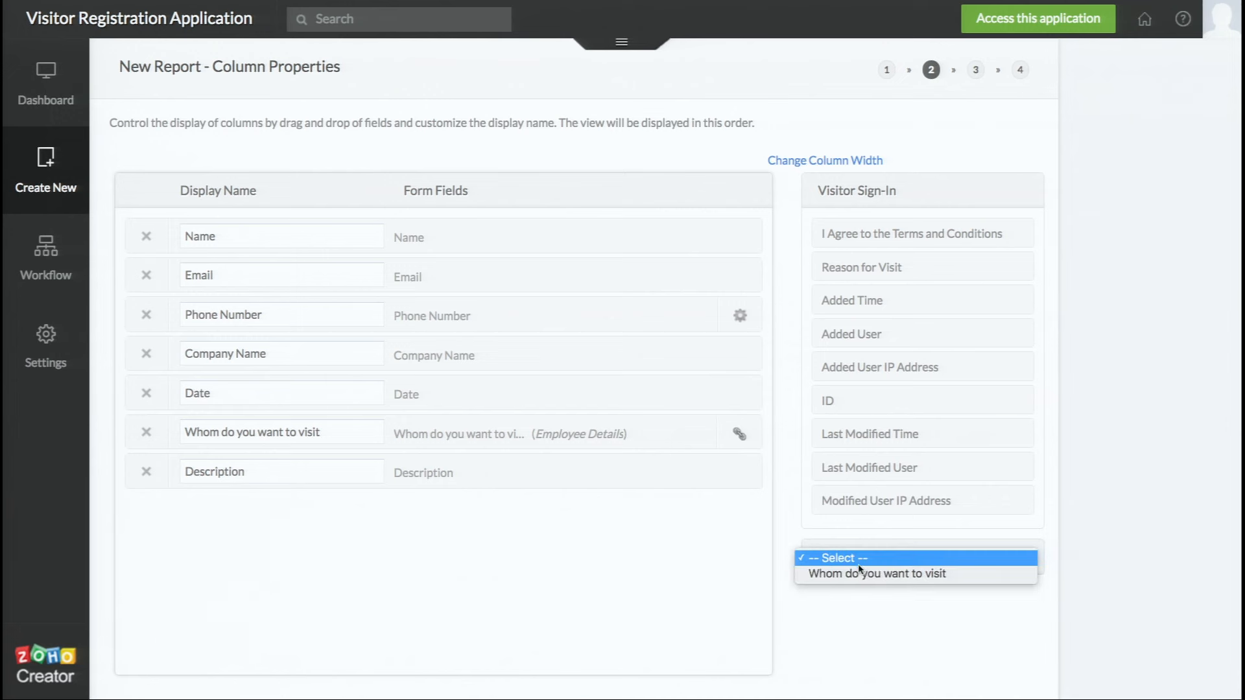
pyautogui.click(860, 573)
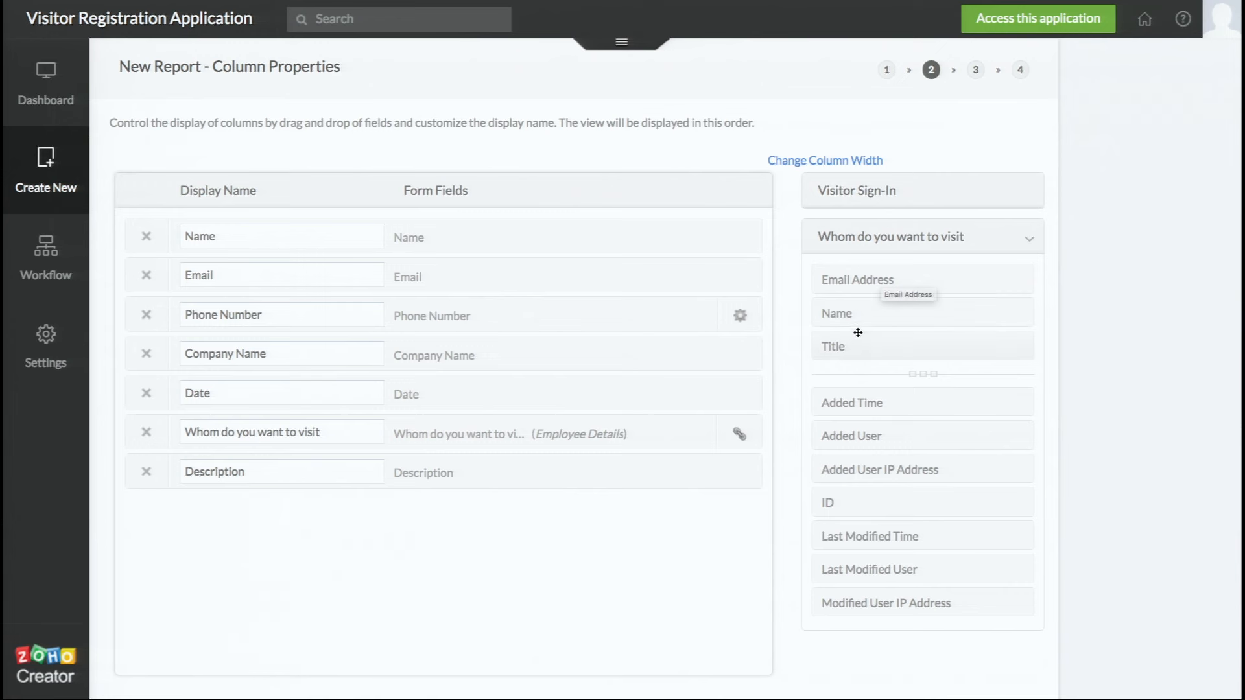
# Drag the related Title field into the columns between 'Whom do you want to visit' and Description
pyautogui.moveTo(857, 336); pyautogui.dragTo(659, 460)
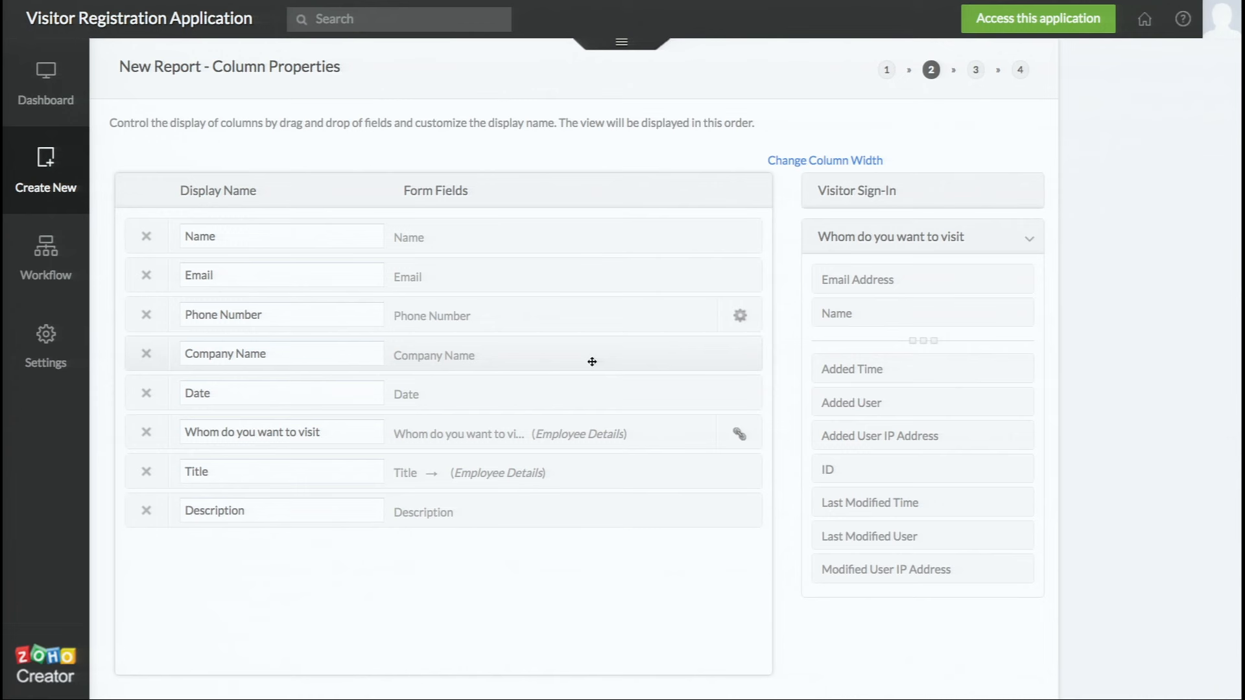
# Move the Company Name column above Phone Number, then advance to the Grouping & Sorting step
pyautogui.moveTo(592, 365); pyautogui.dragTo(593, 329)
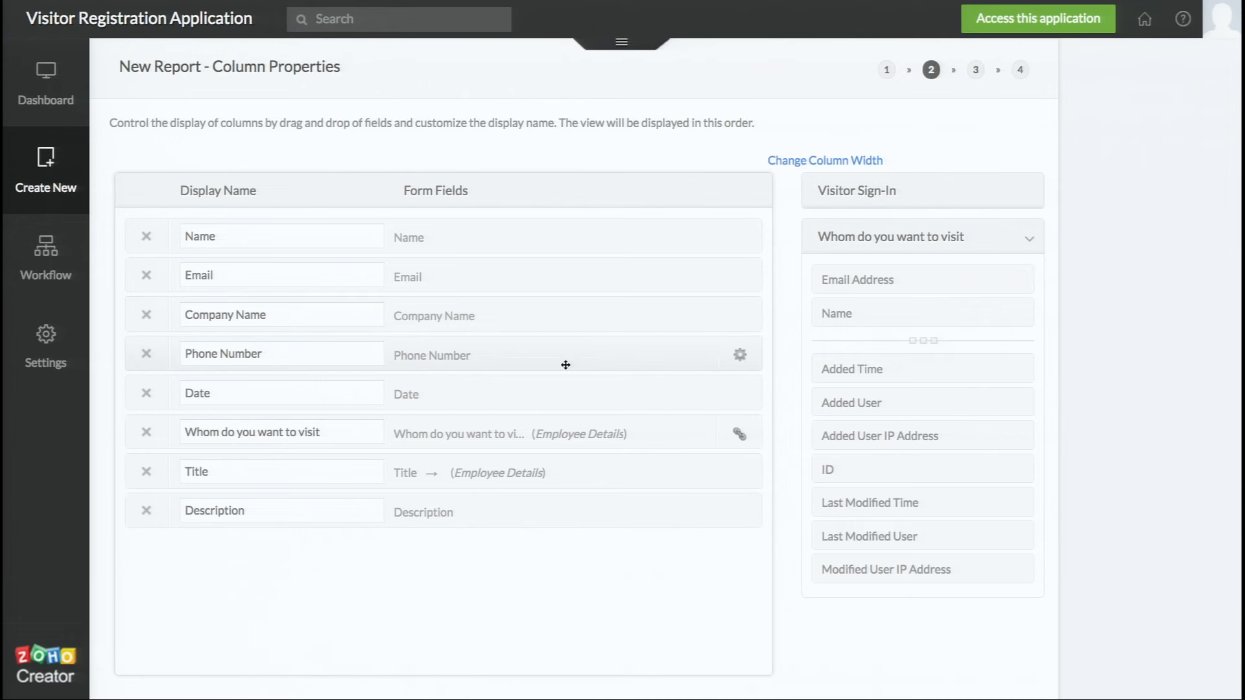
pyautogui.scroll(-2, 553, 488)
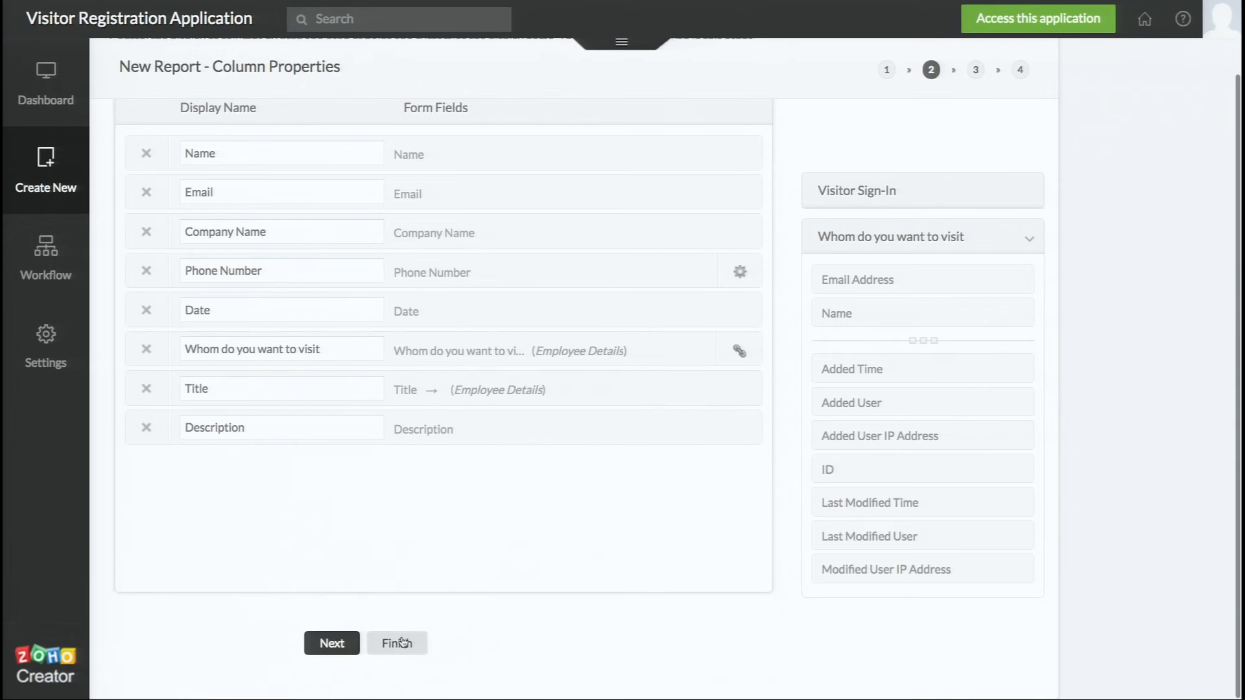
pyautogui.click(341, 643)
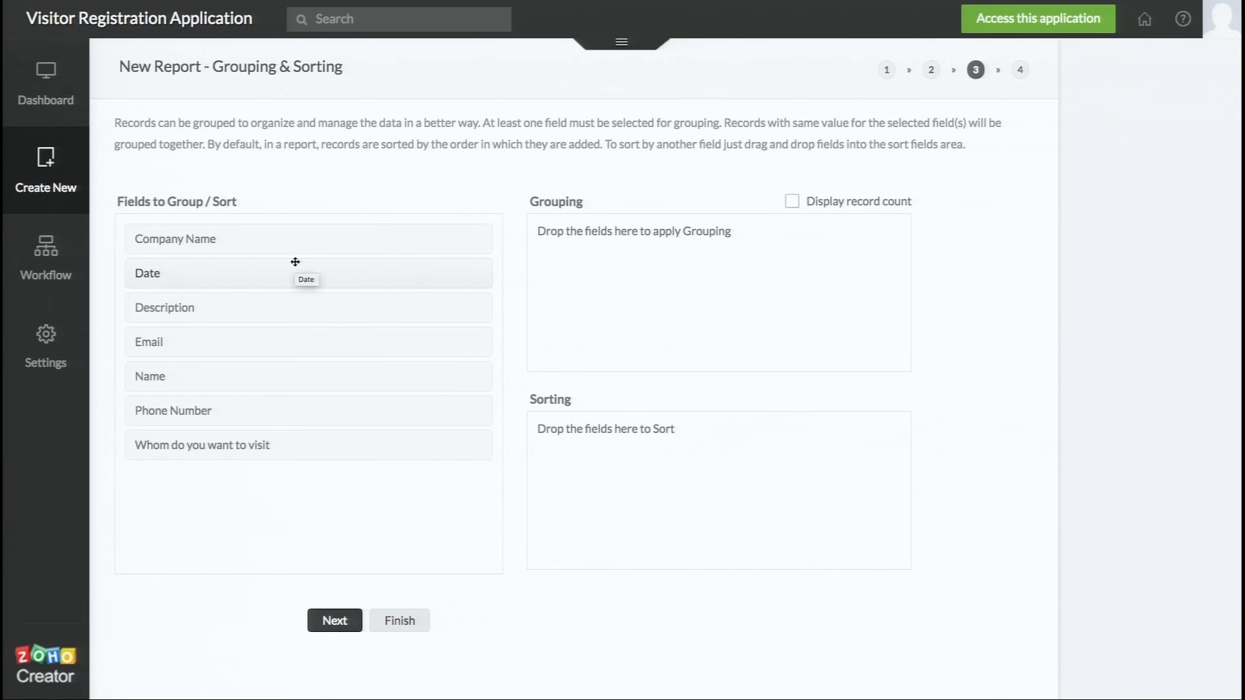
# Sort the report by Date in Z-A (descending) order and advance to the Filters step
pyautogui.moveTo(296, 261); pyautogui.dragTo(710, 453)
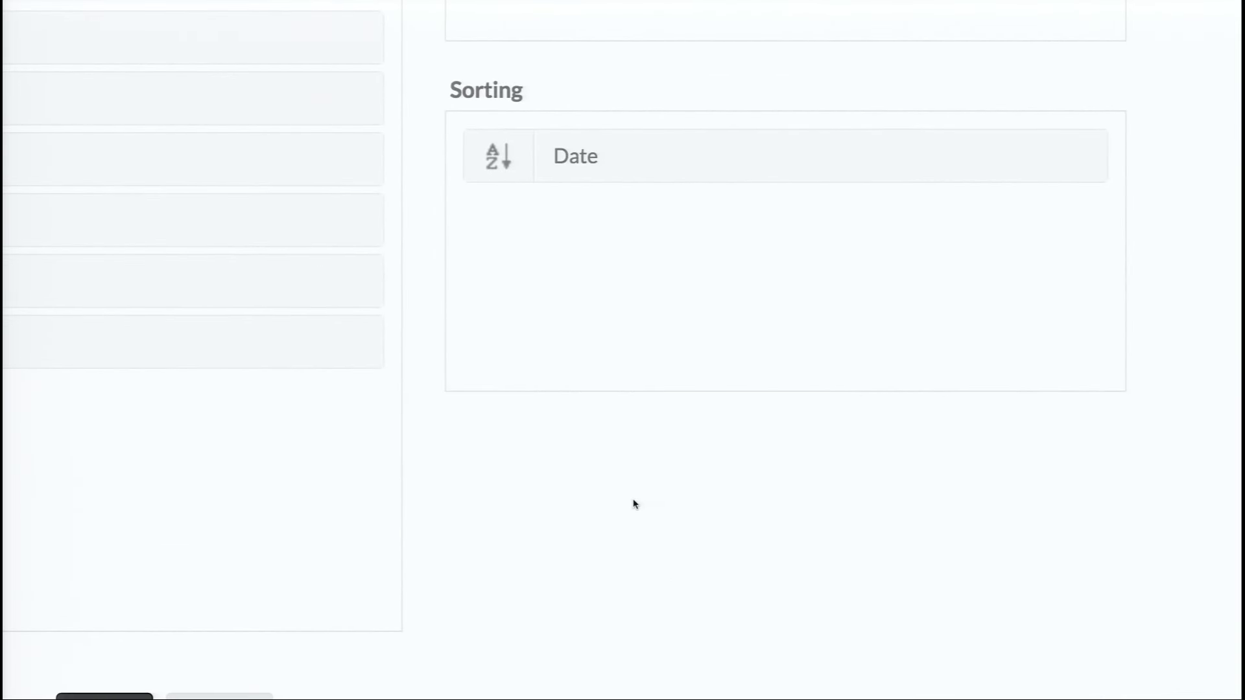
pyautogui.click(499, 159)
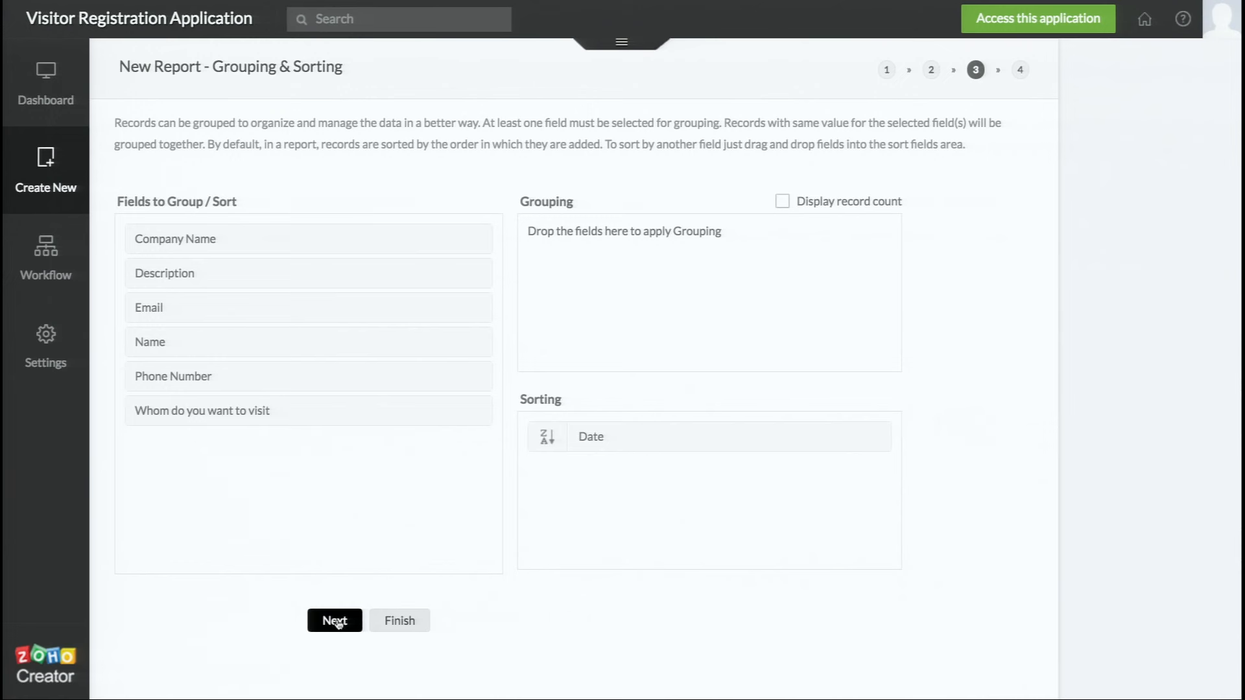
pyautogui.click(335, 621)
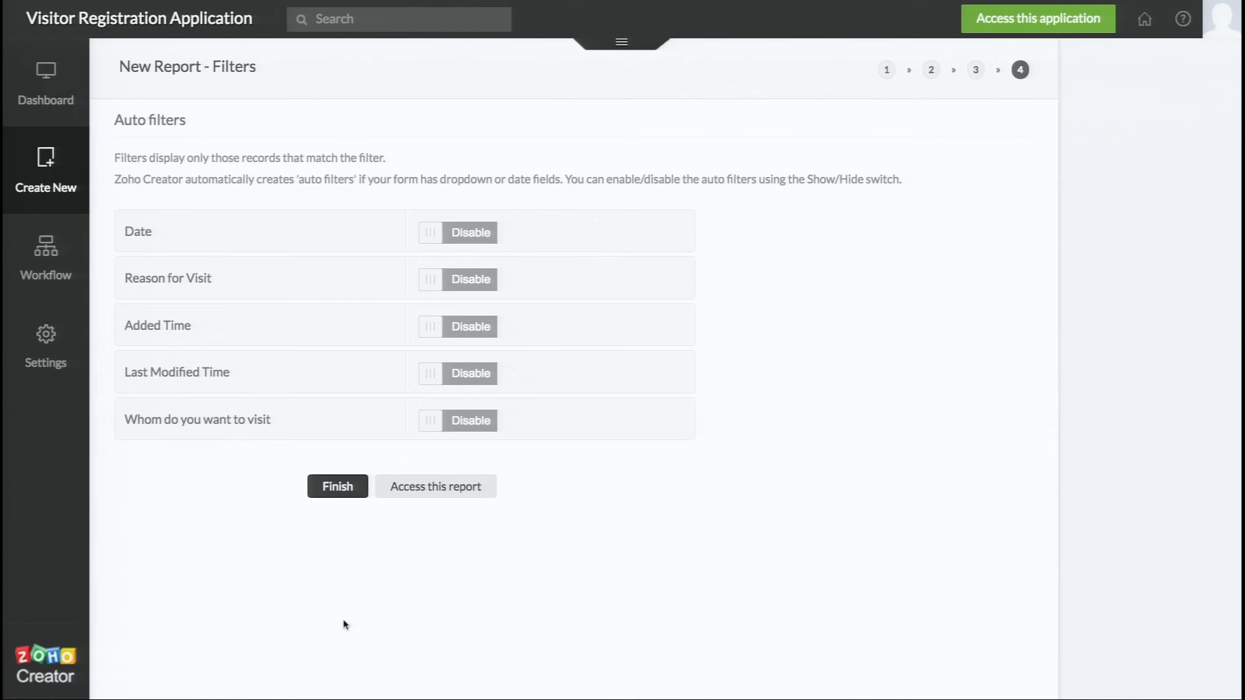
# Enable the 'Whom do you want to visit' auto filter, leaving the other four disabled
pyautogui.click(471, 421)
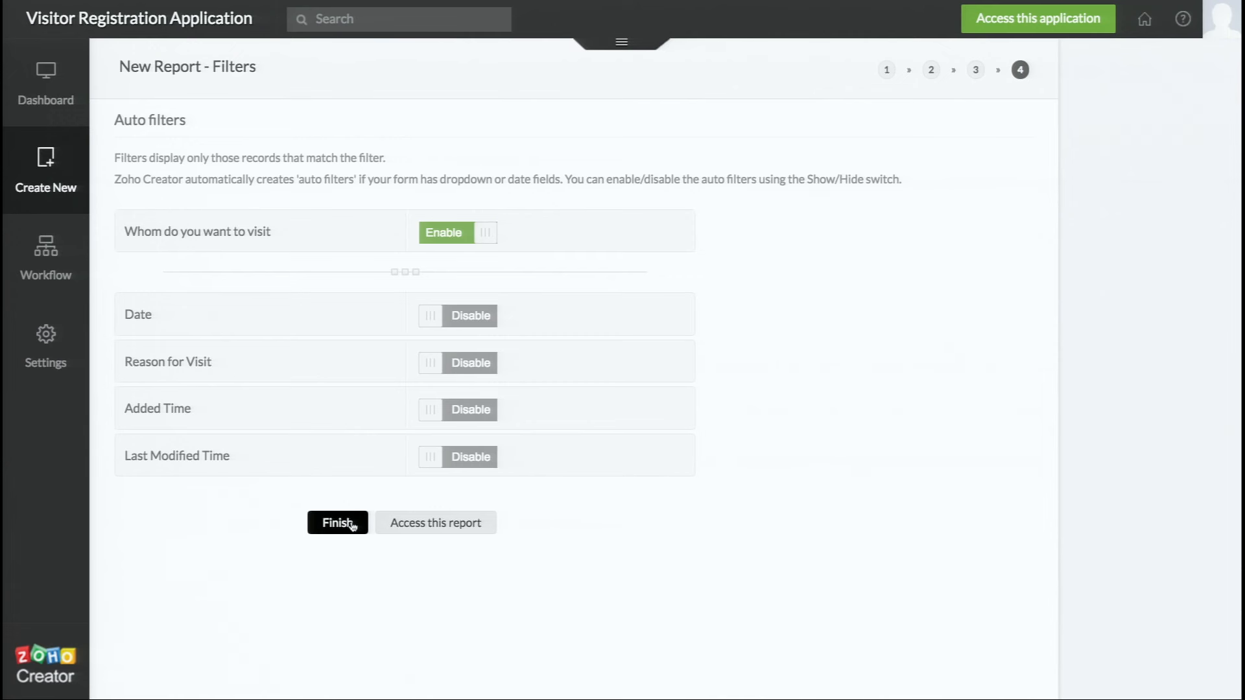
# Finish the wizard to save the Visitors to Sales report
pyautogui.click(352, 525)
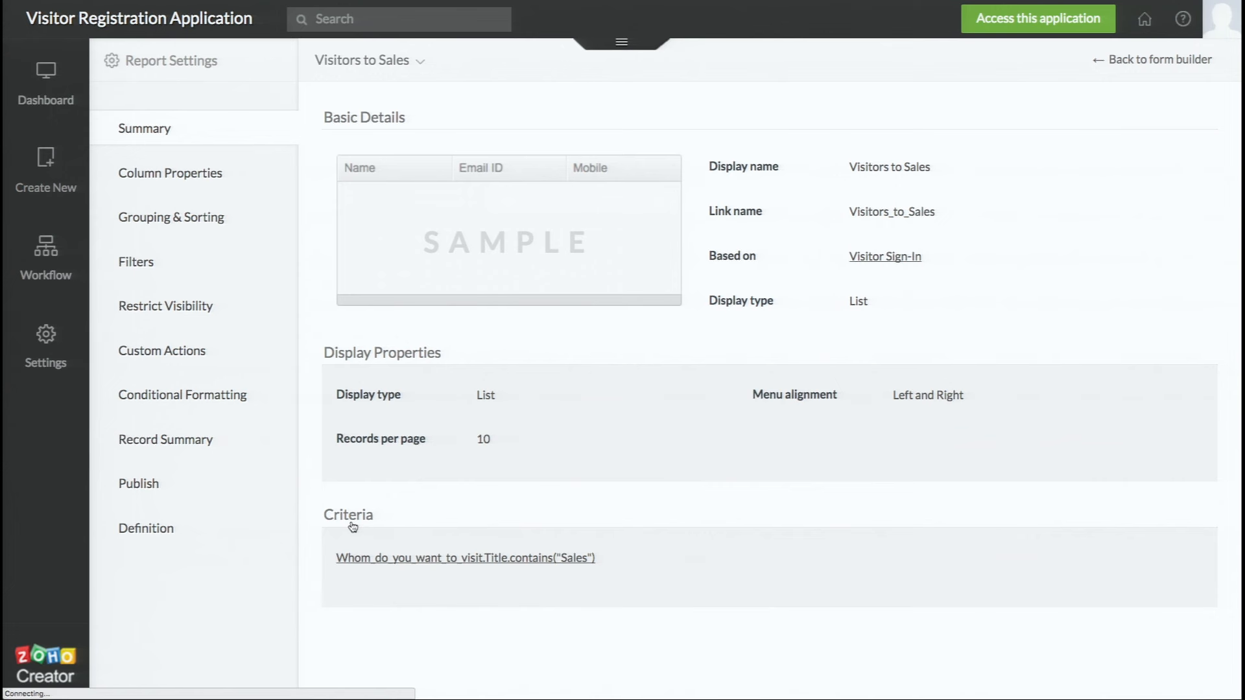
# Check the live report's Show/Hide Columns with all columns kept, then reopen the application for editing
pyautogui.click(1018, 26)
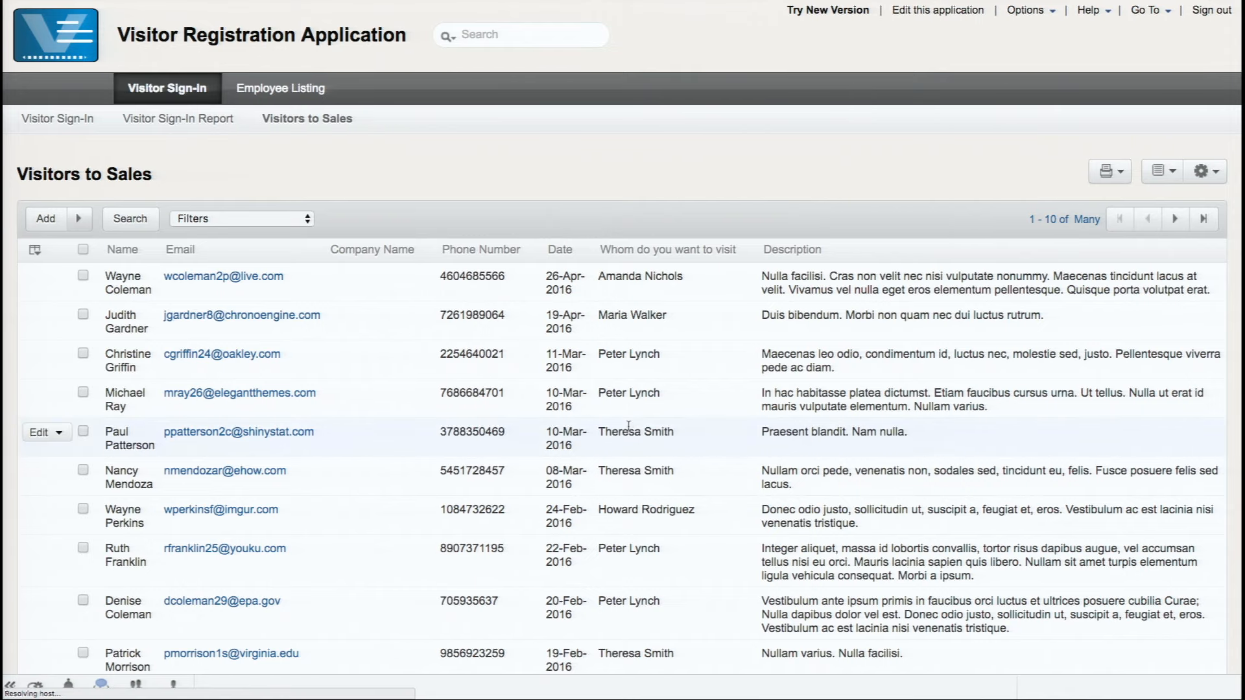
pyautogui.scroll(-1, 629, 425)
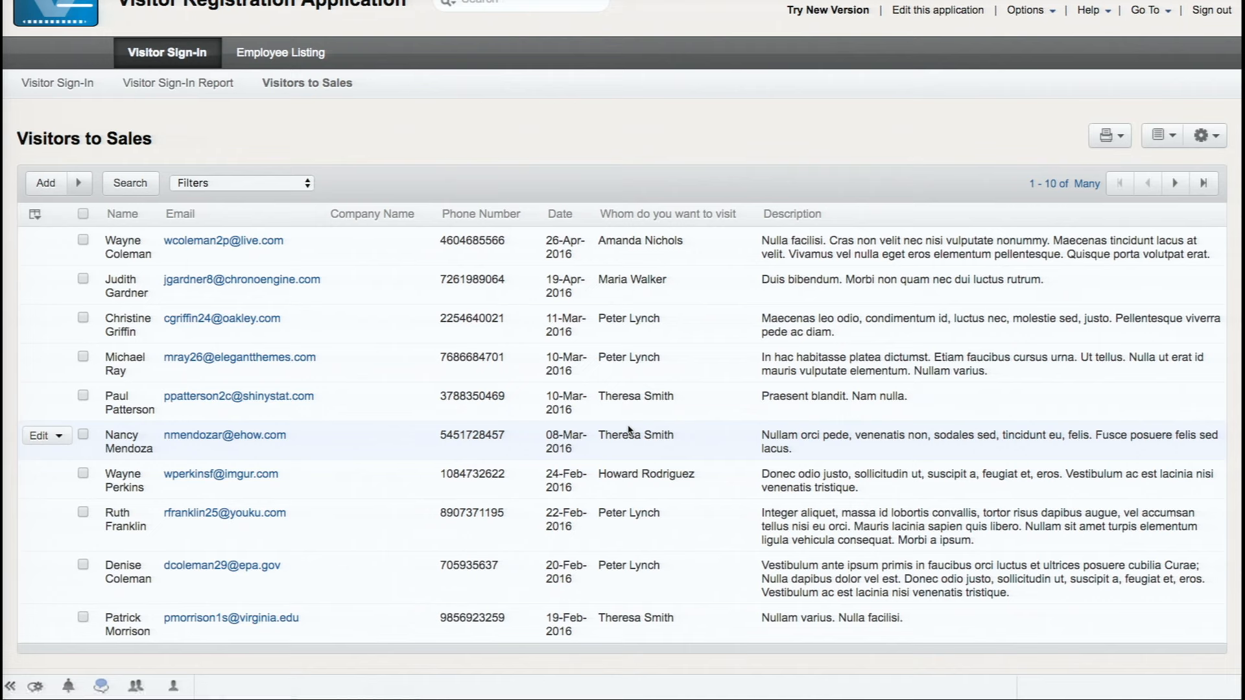
pyautogui.click(62, 241)
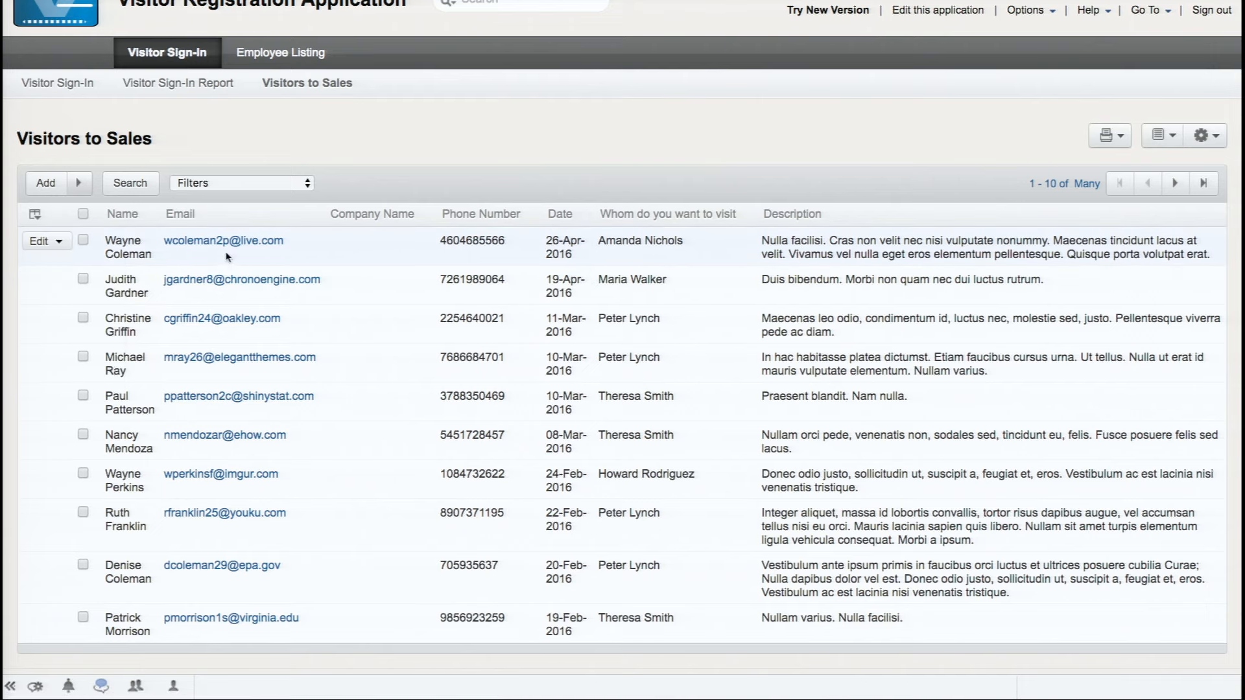
pyautogui.click(35, 214)
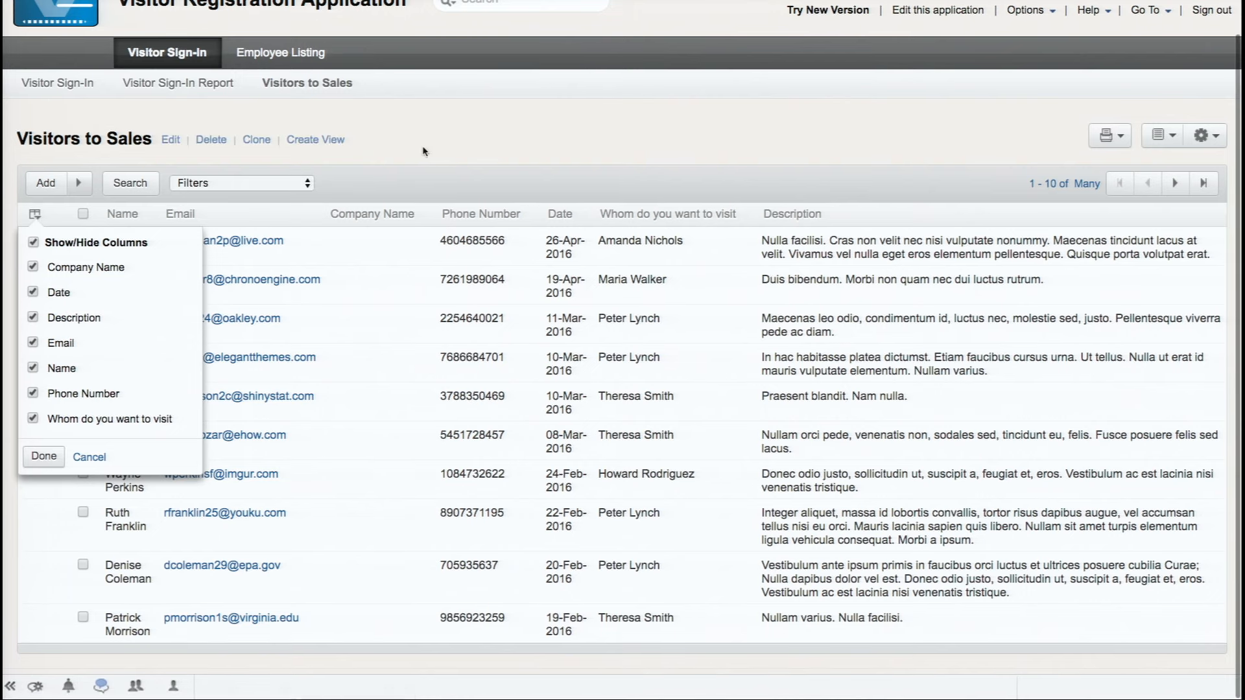
pyautogui.click(433, 144)
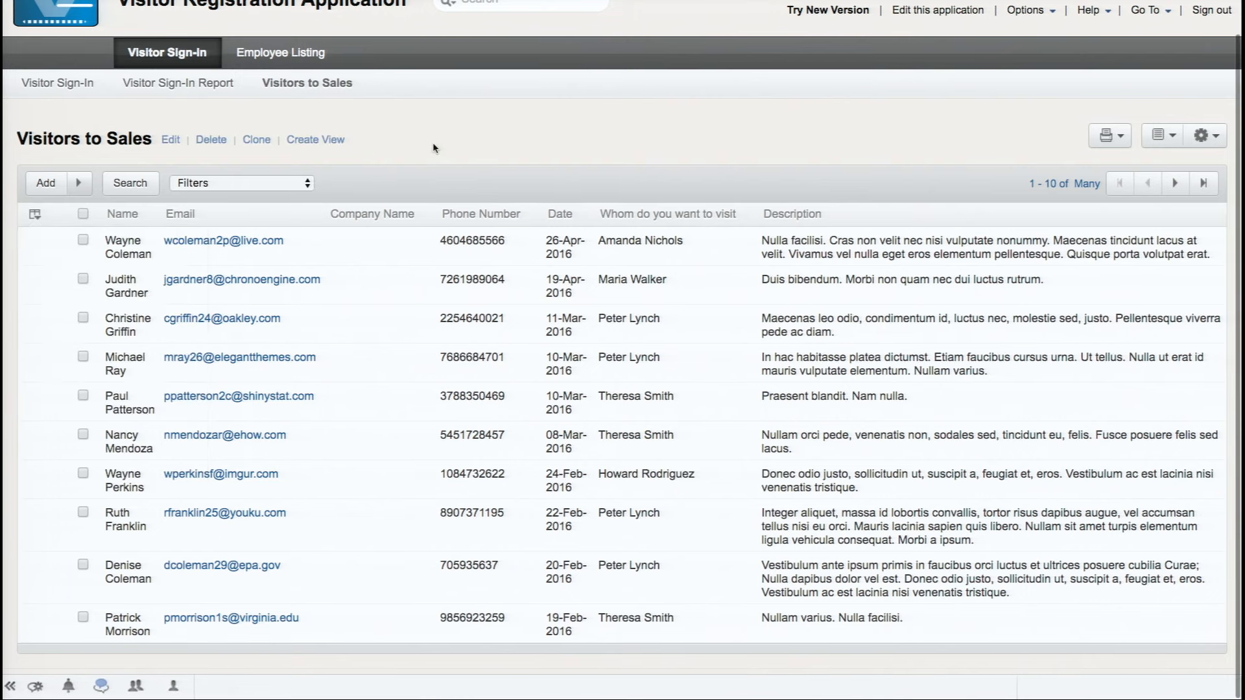
pyautogui.click(938, 11)
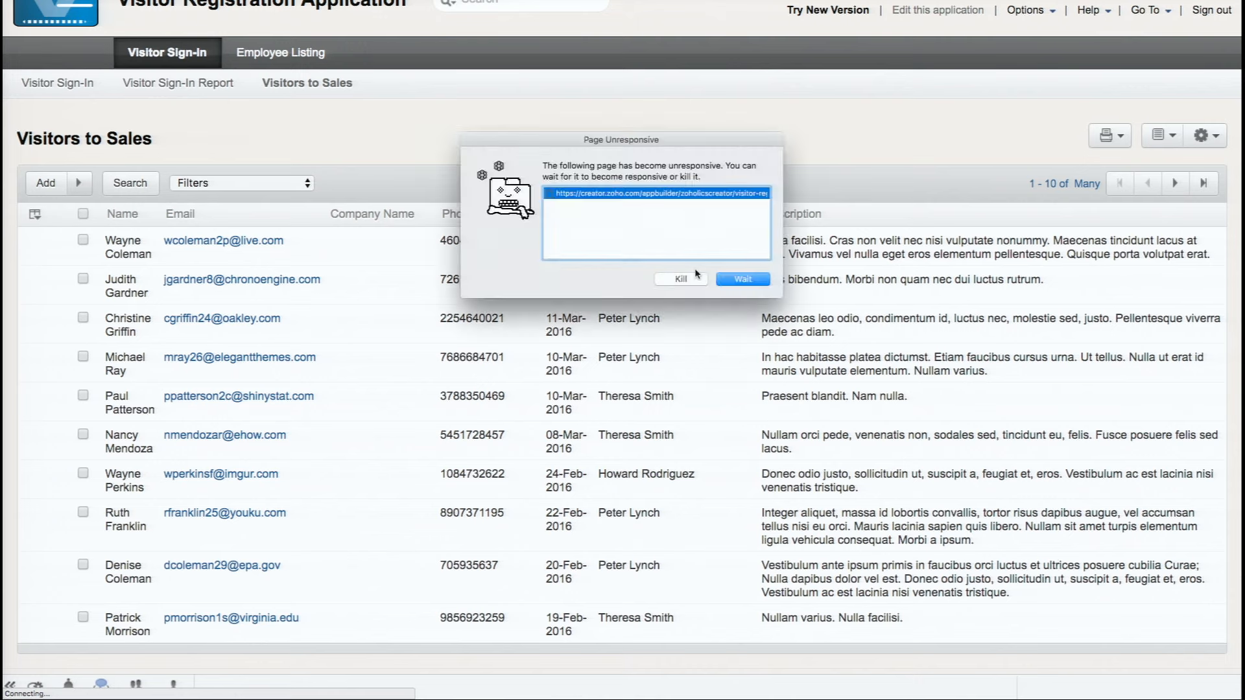
pyautogui.click(728, 282)
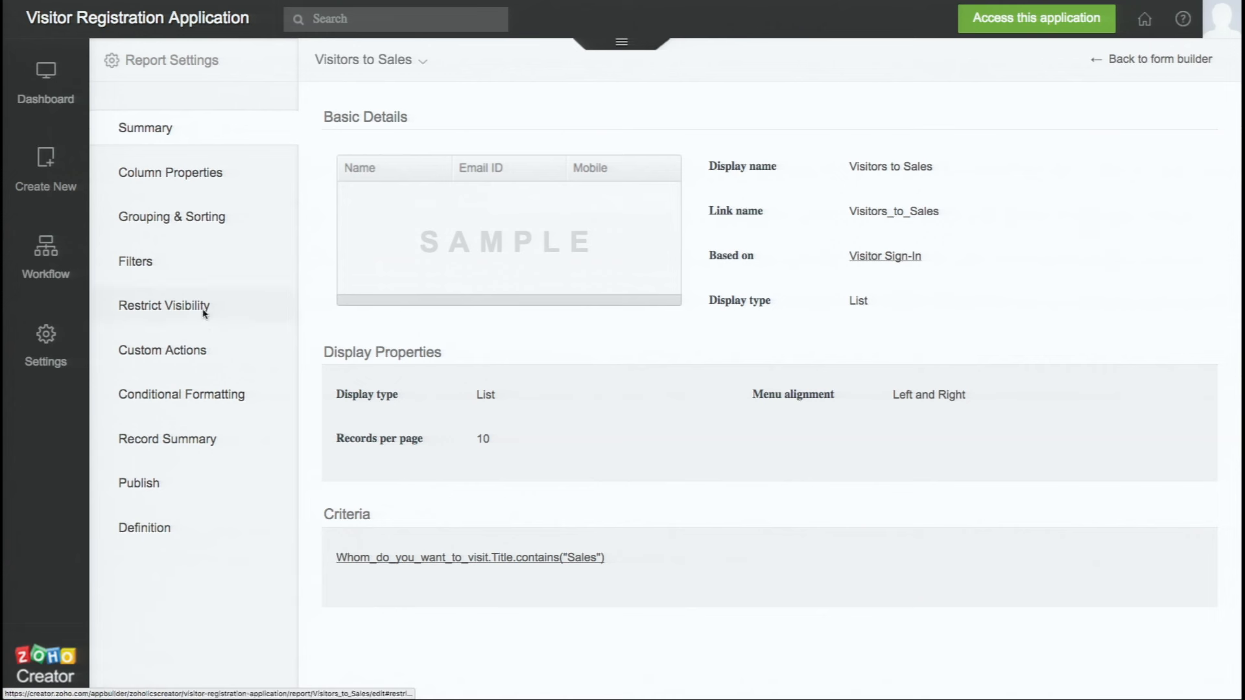
# Add Title from the 'Whom do you want to visit' lookup as a column, then view the live application
pyautogui.click(213, 185)
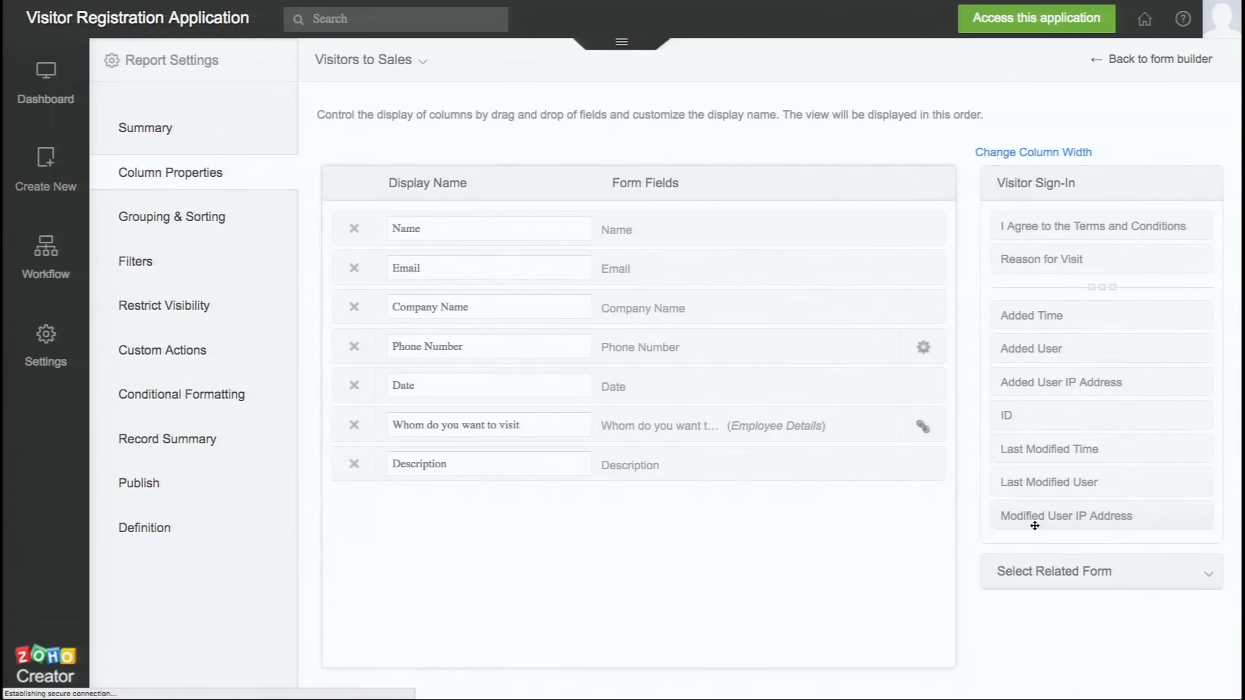
pyautogui.click(1038, 574)
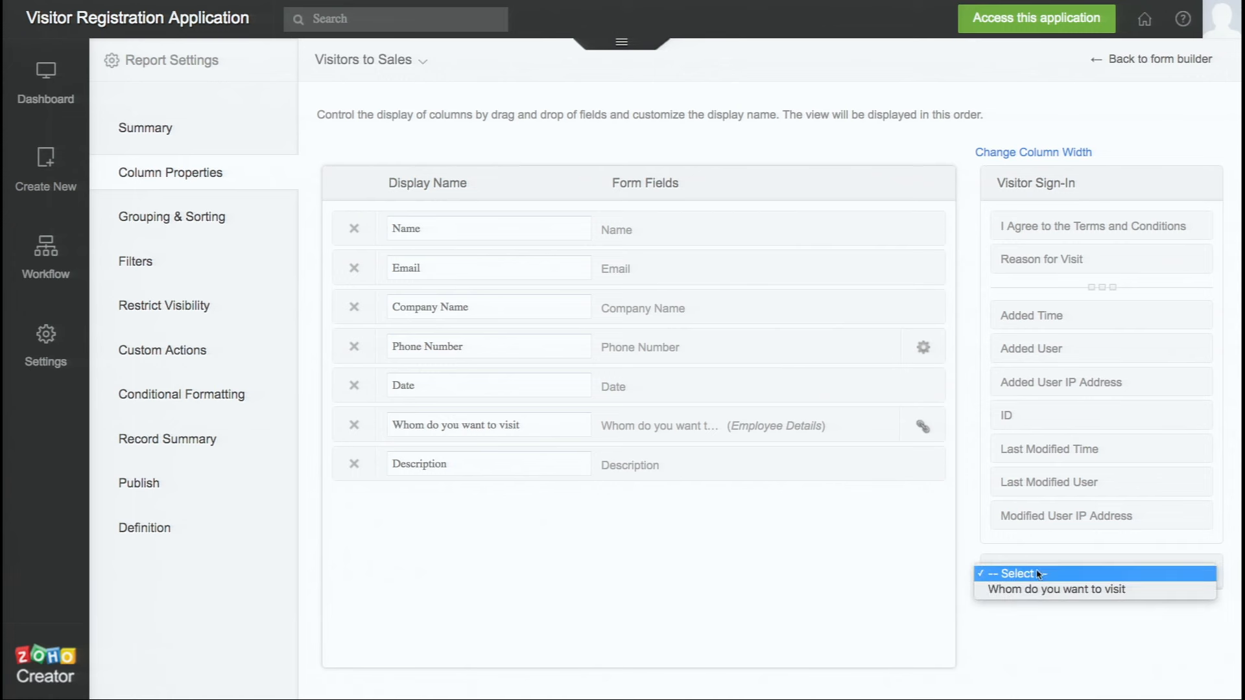
pyautogui.click(1047, 589)
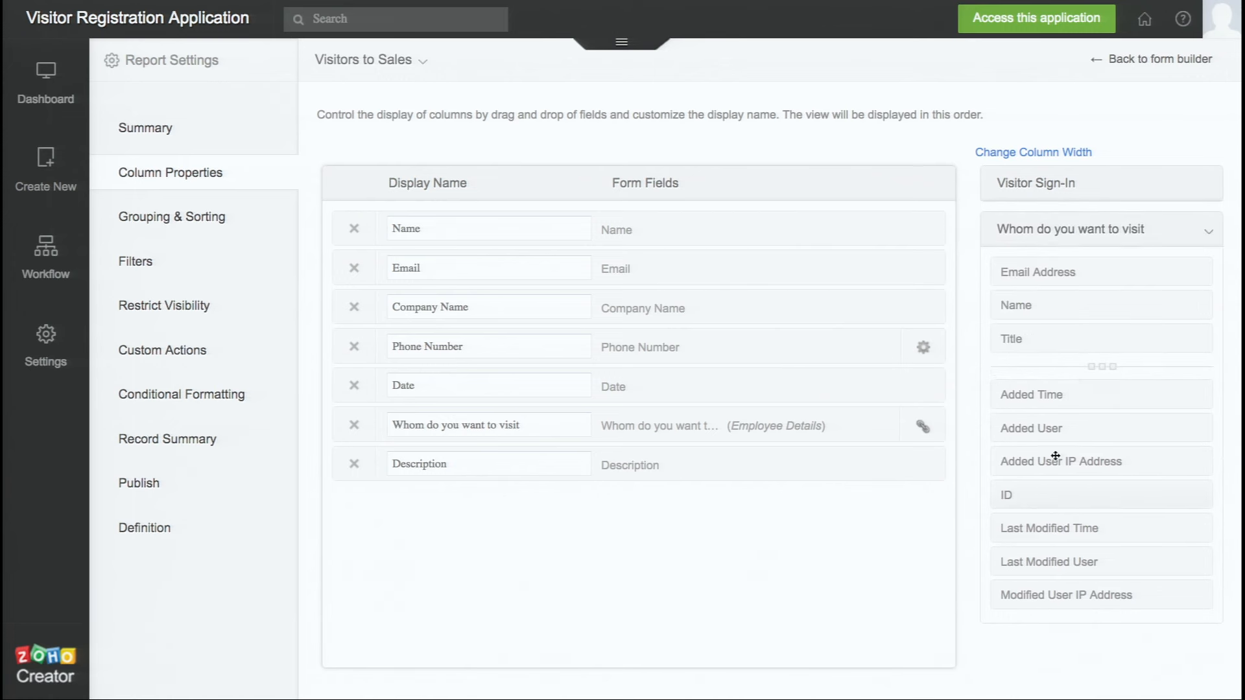
pyautogui.moveTo(1073, 344); pyautogui.dragTo(798, 447)
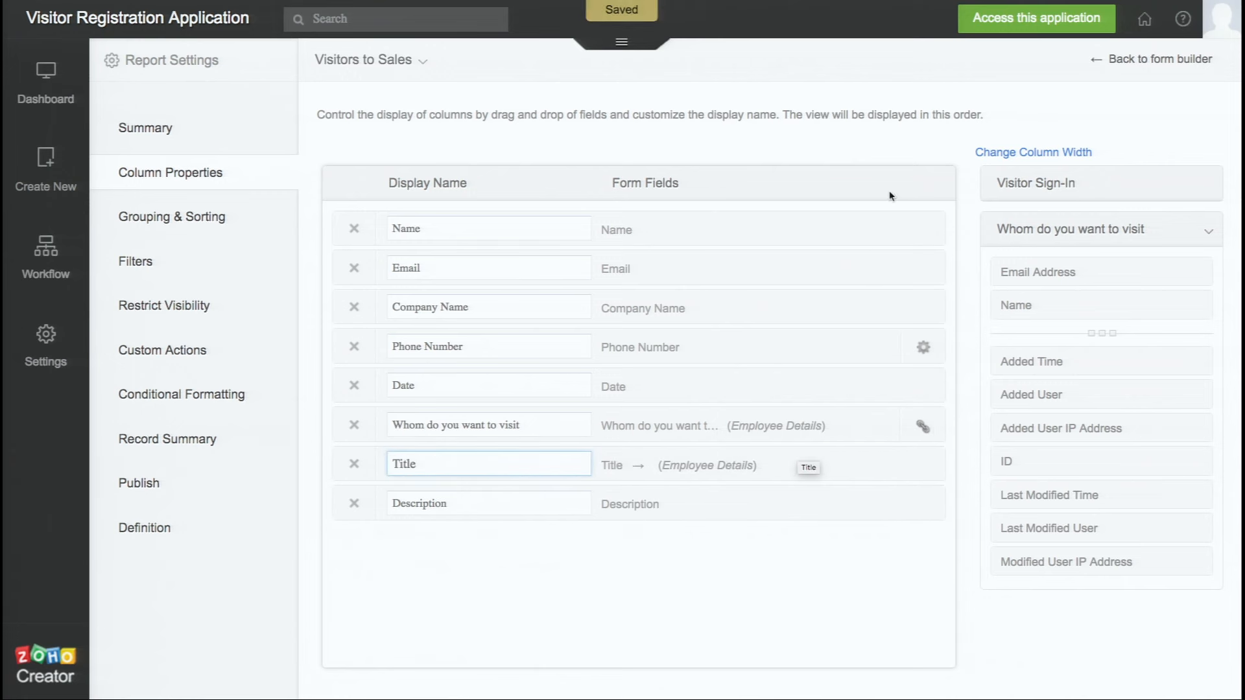
pyautogui.click(1018, 30)
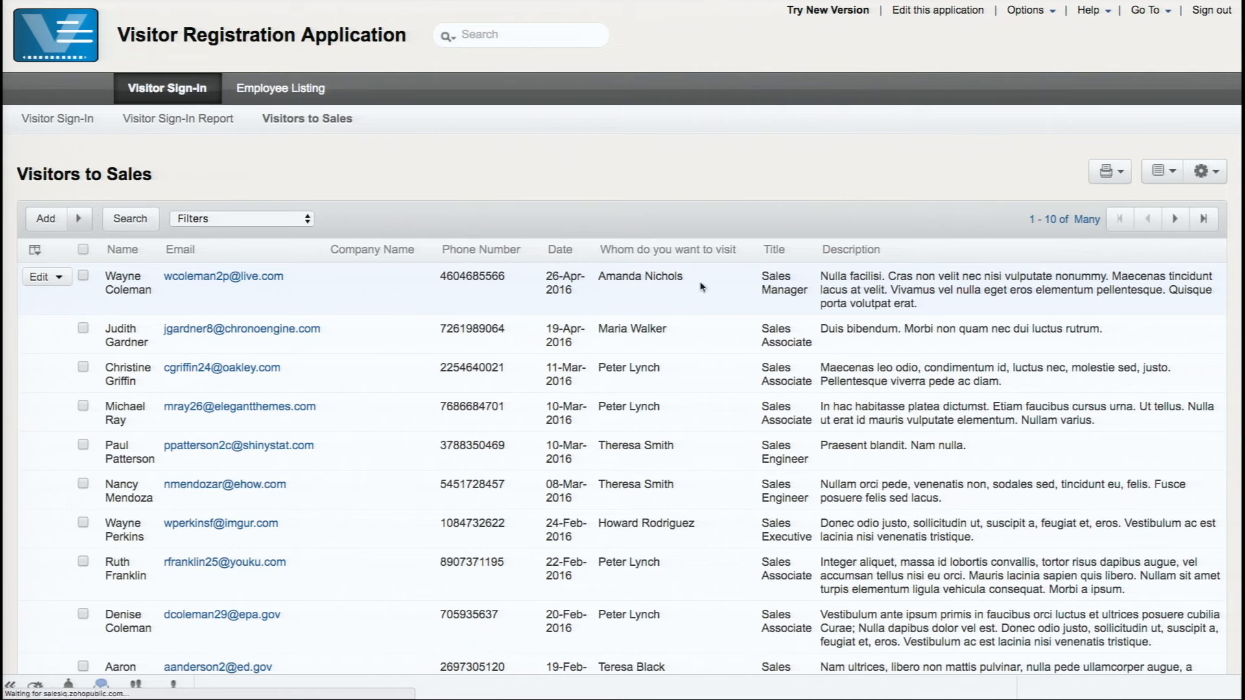
# Open the live report's Filters dropdown listing the 'Whom do you want to visit' host names
pyautogui.click(274, 219)
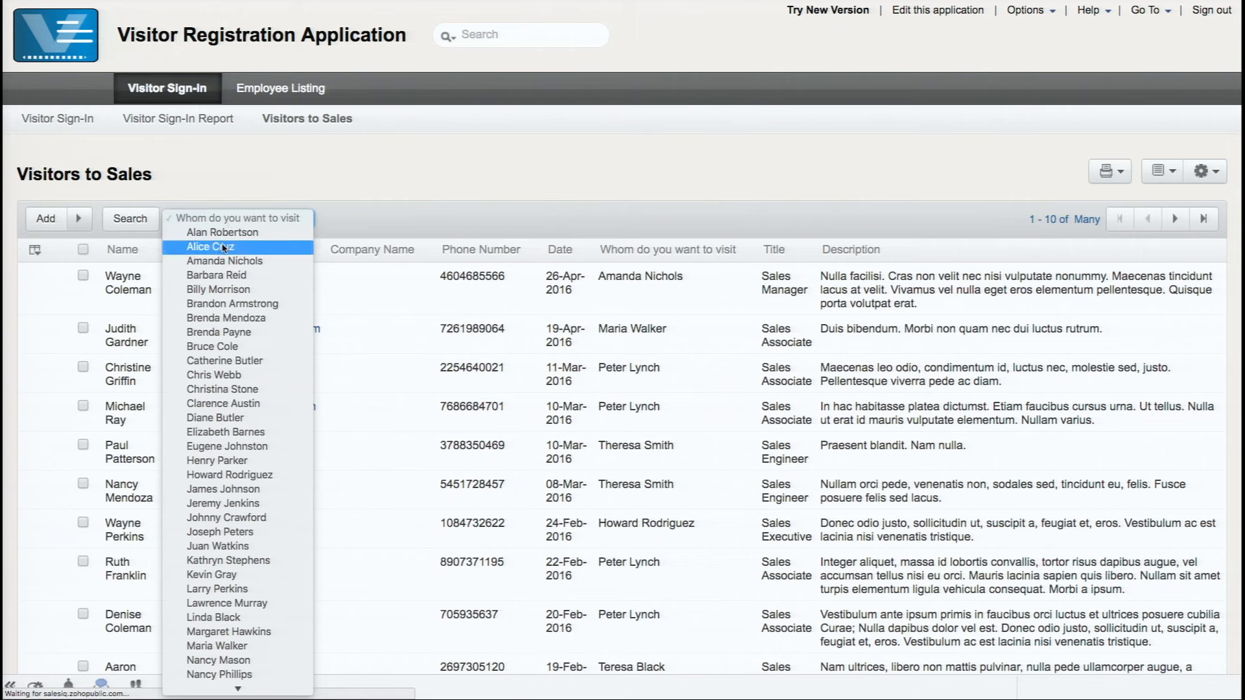
# Pick one host's name in the filter list, narrowing the report to 9 records
pyautogui.scroll(-5, 228, 493)
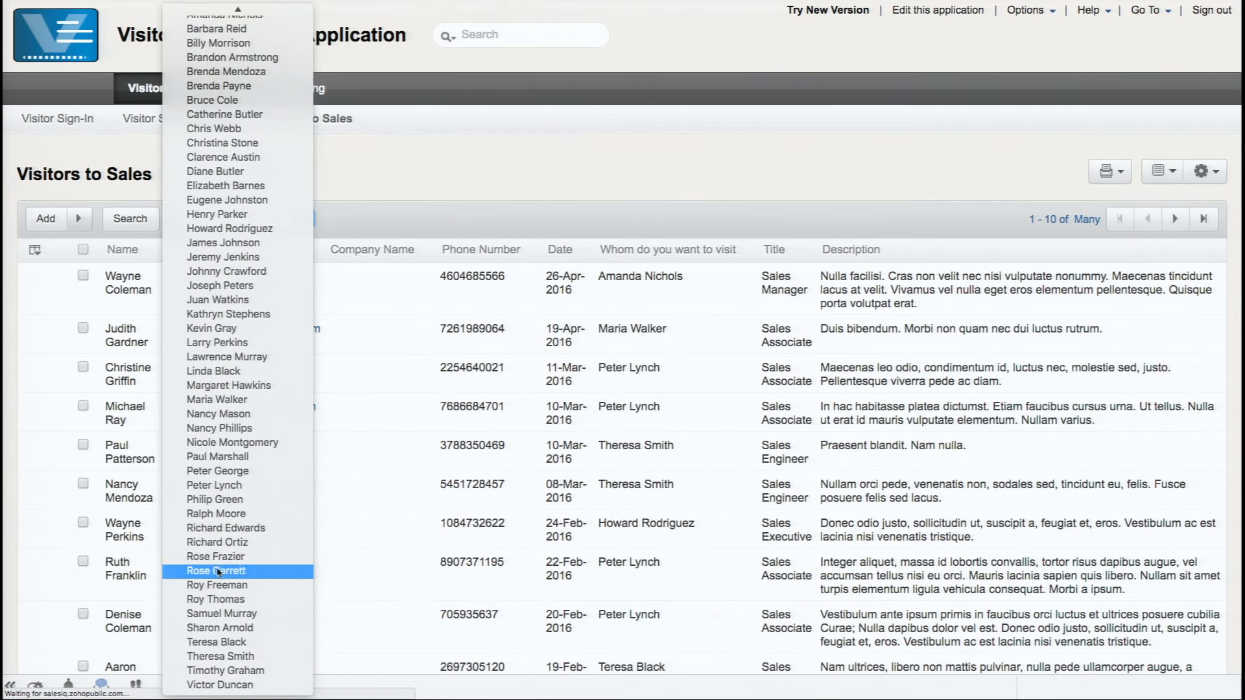
pyautogui.click(236, 485)
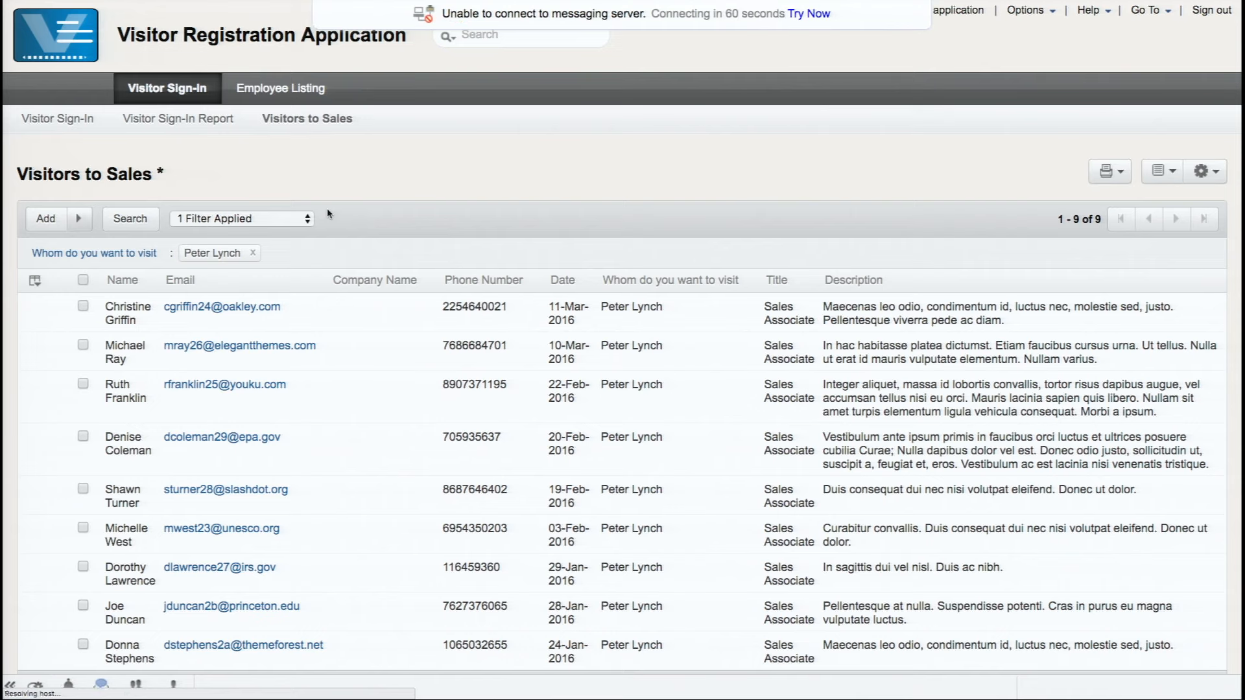
pyautogui.click(35, 283)
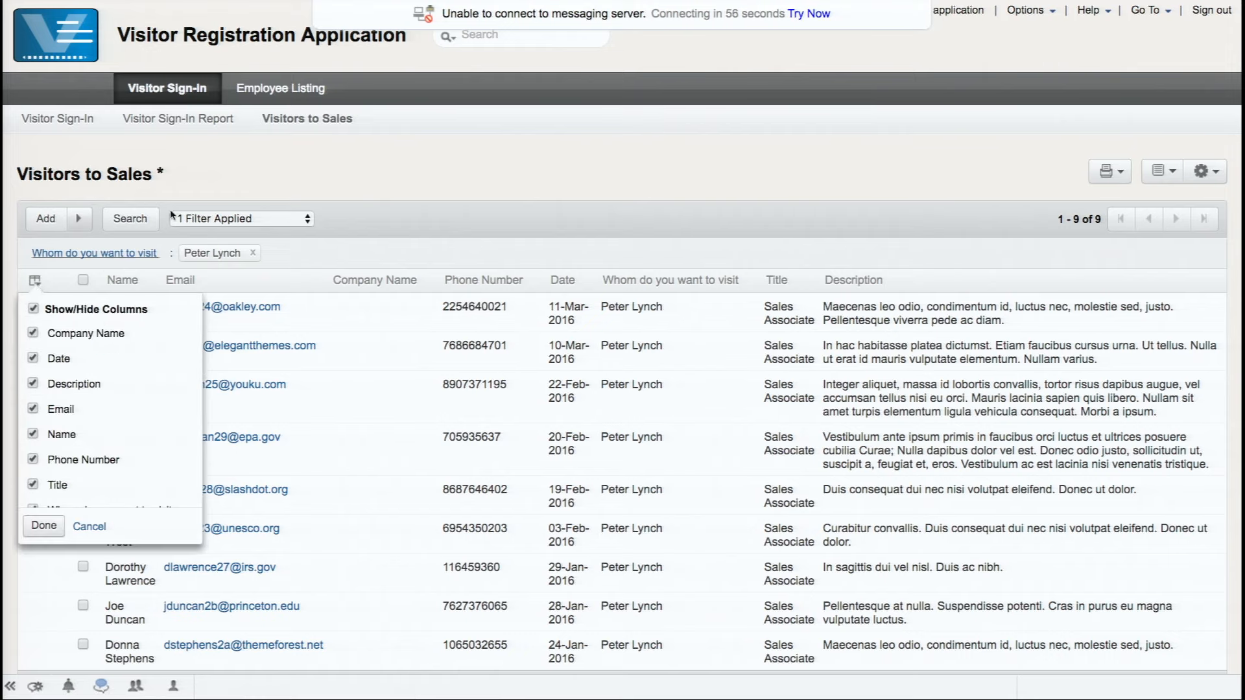
# Dismiss the Show/Hide Columns save dialog without saving and remove the host filter chip
pyautogui.click(228, 185)
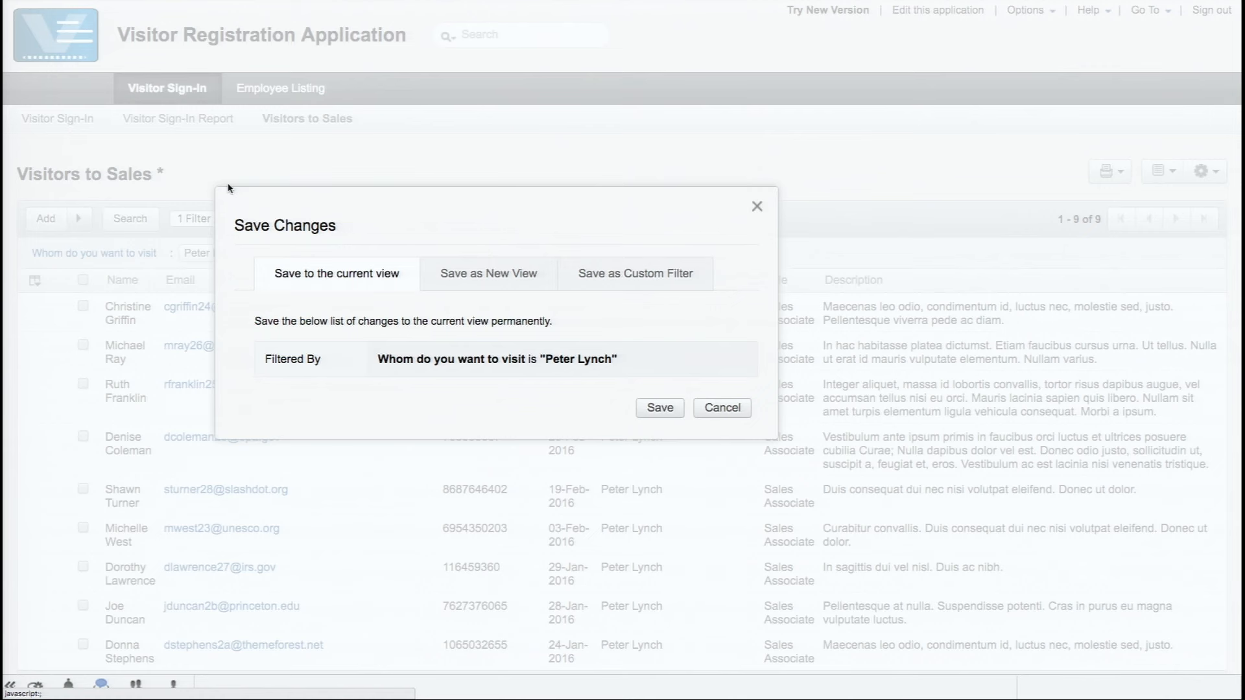
pyautogui.click(754, 208)
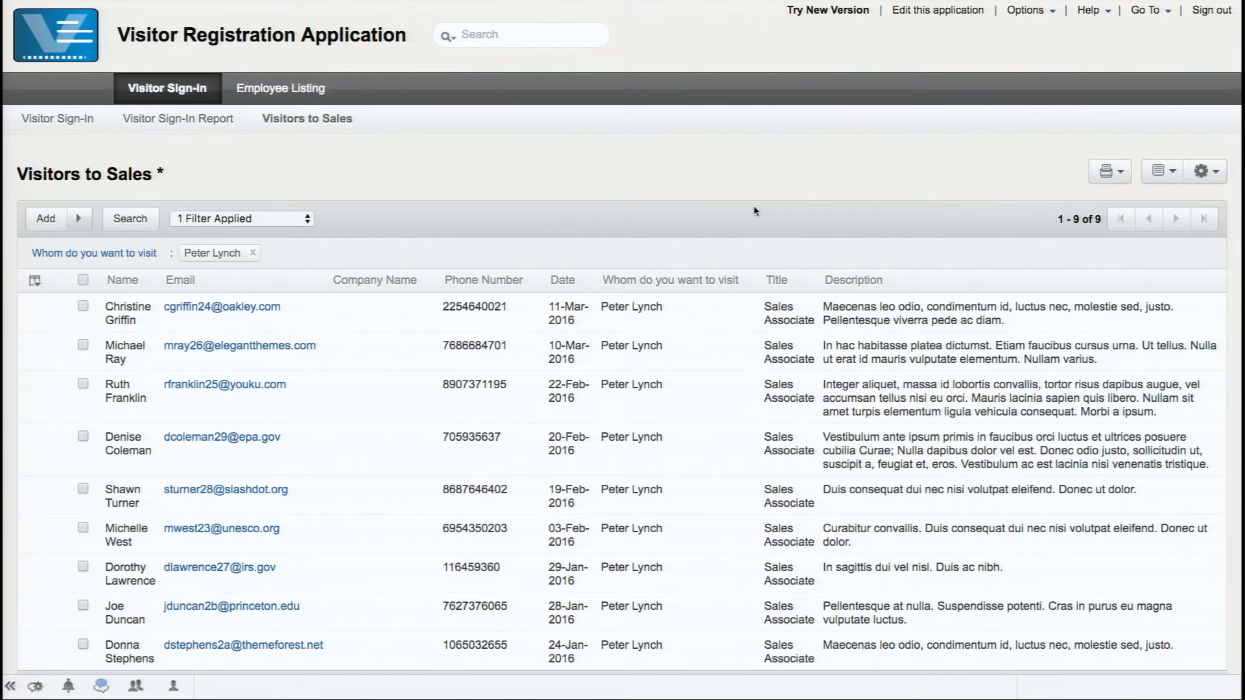
pyautogui.click(254, 253)
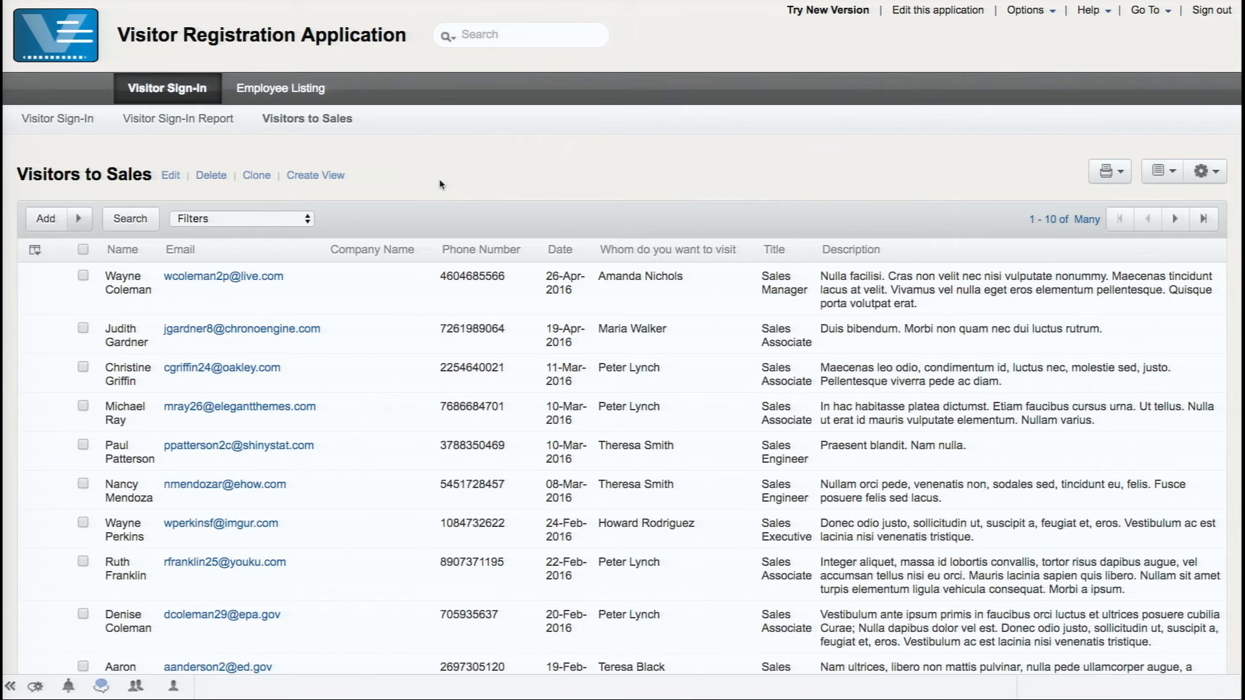
# Reopen the application's edit page, which fails with a 'This site can't be reached' DNS error
pyautogui.click(941, 14)
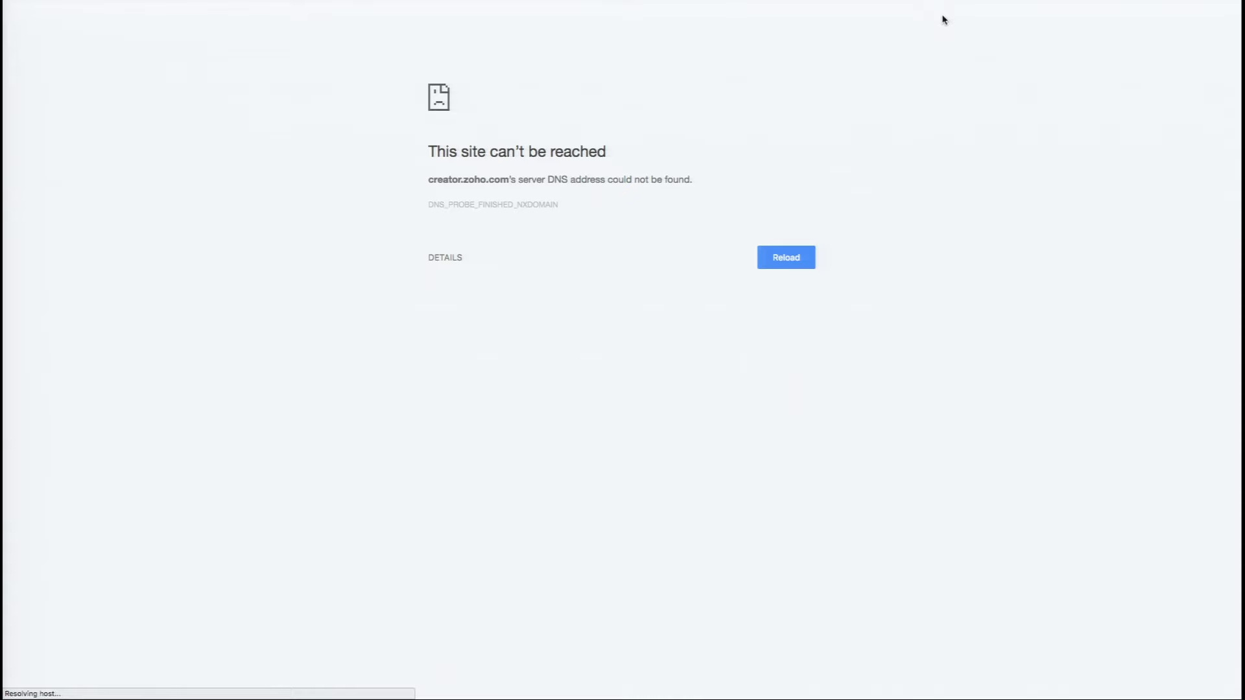
pyautogui.moveTo(900, 1)
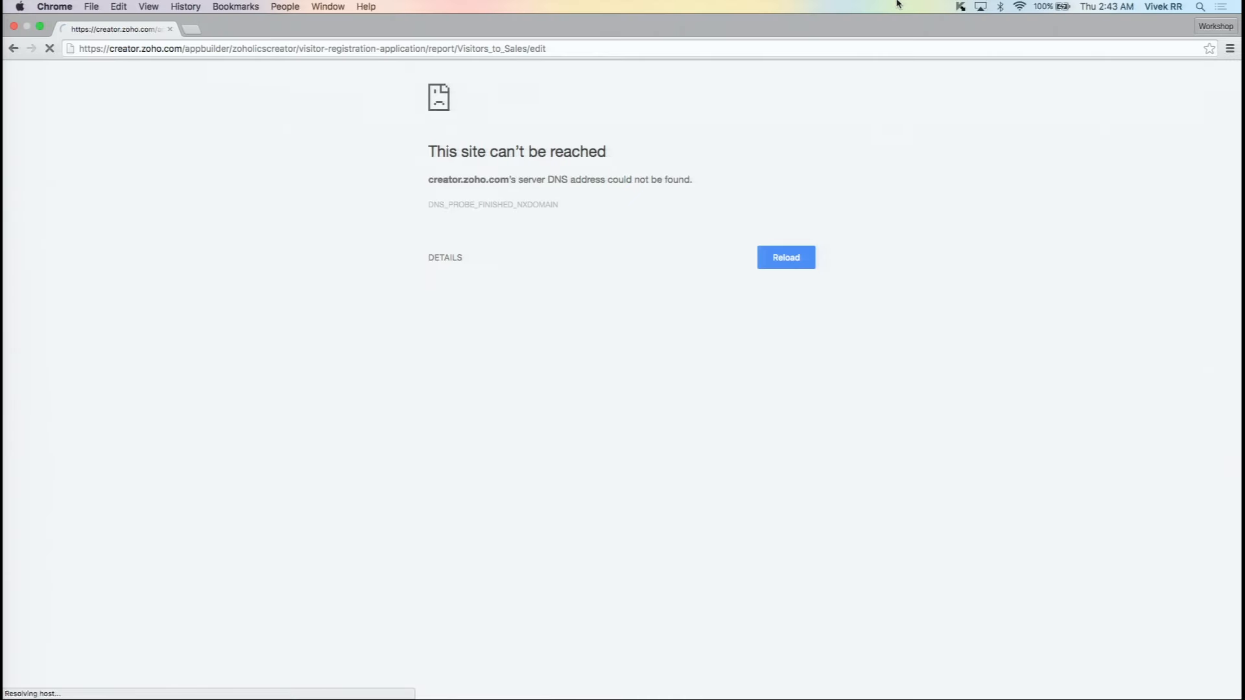
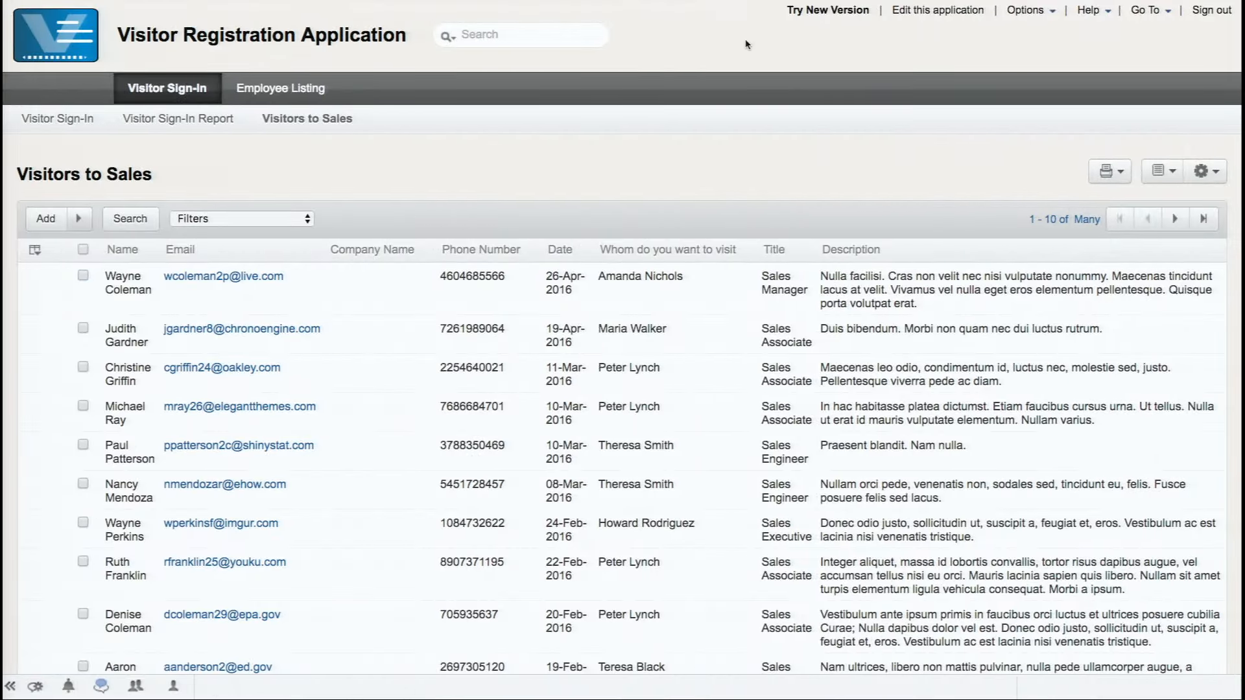
# From the application's edit view, start a new report and reach its Report Properties page
pyautogui.click(914, 17)
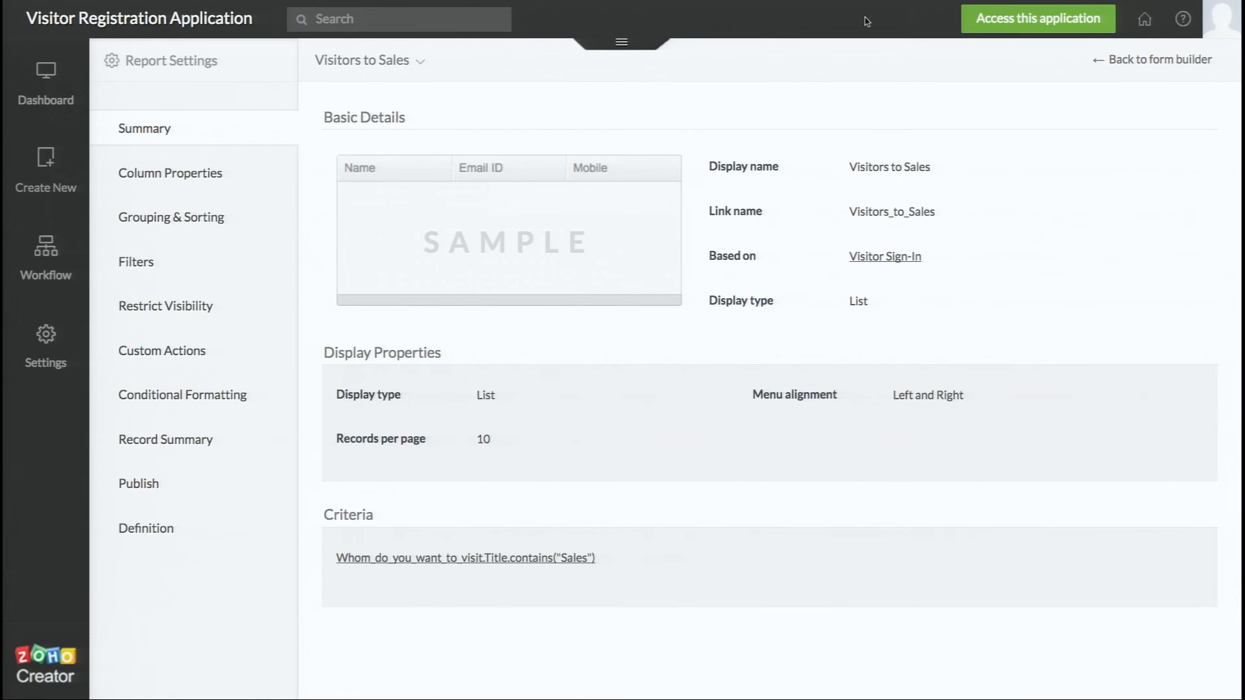
pyautogui.moveTo(90, 173)
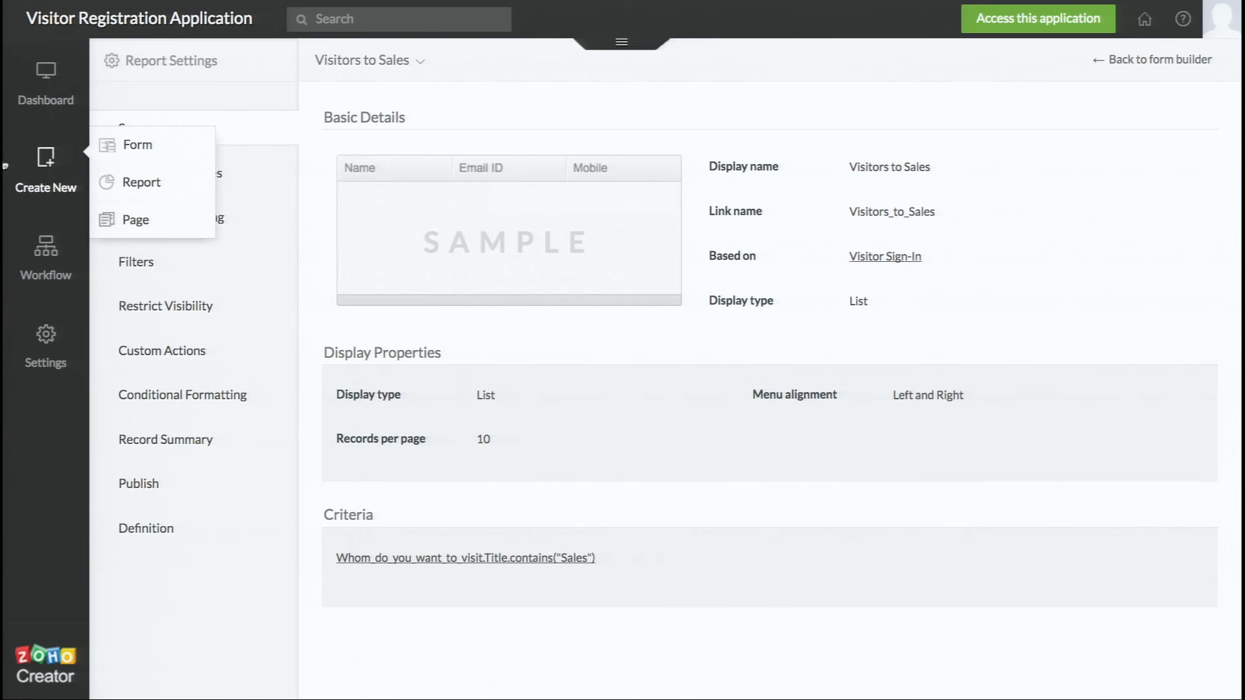
pyautogui.click(110, 183)
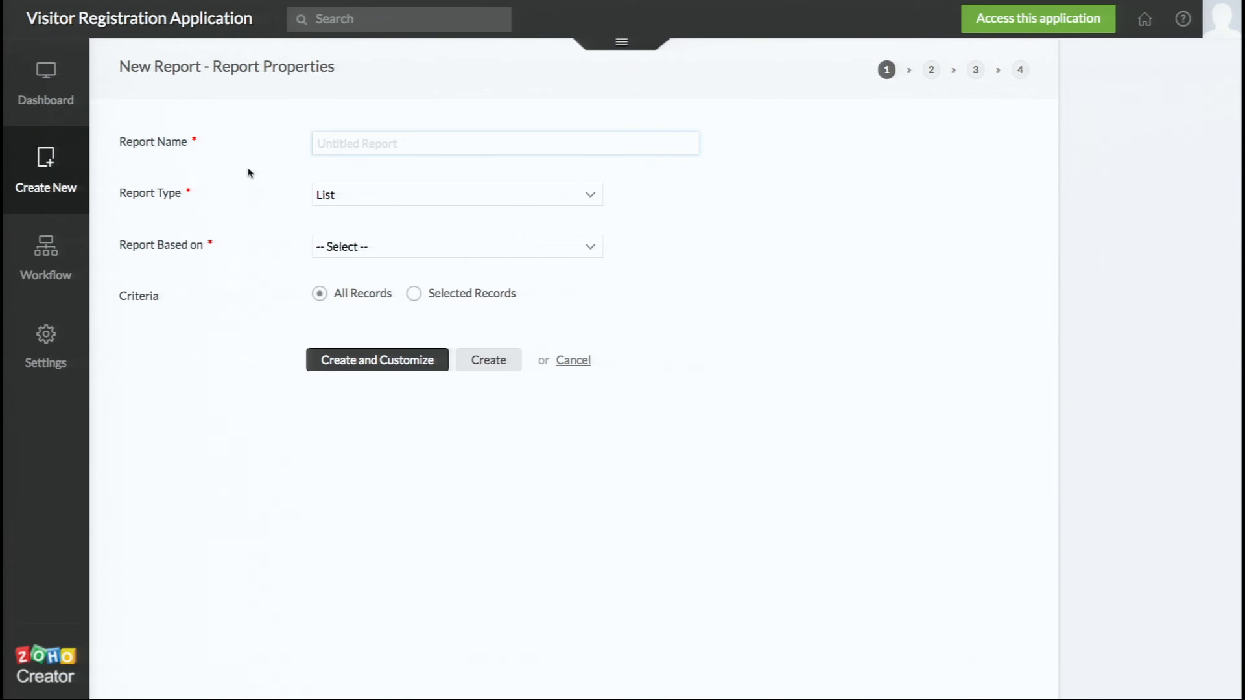
# Name the report 'Visitors this month' and make it a Calendar based on Visitor Sign-In
pyautogui.write('Visitors this month')
pyautogui.click(328, 204)
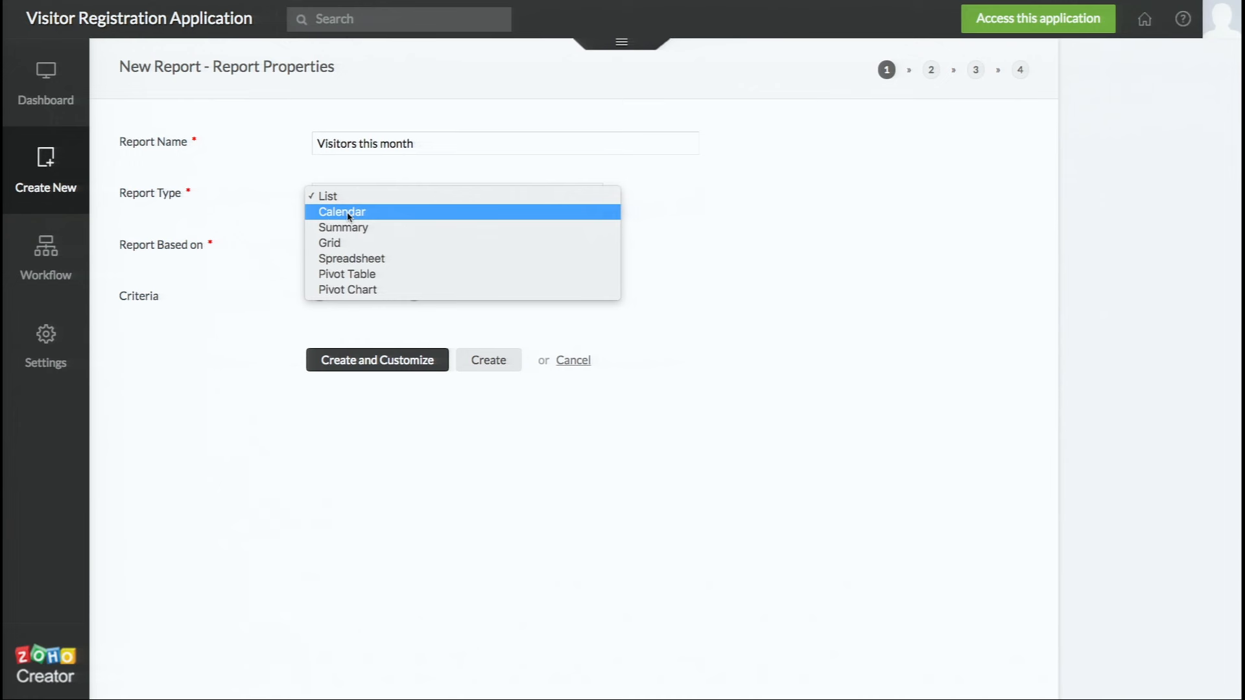
pyautogui.click(348, 214)
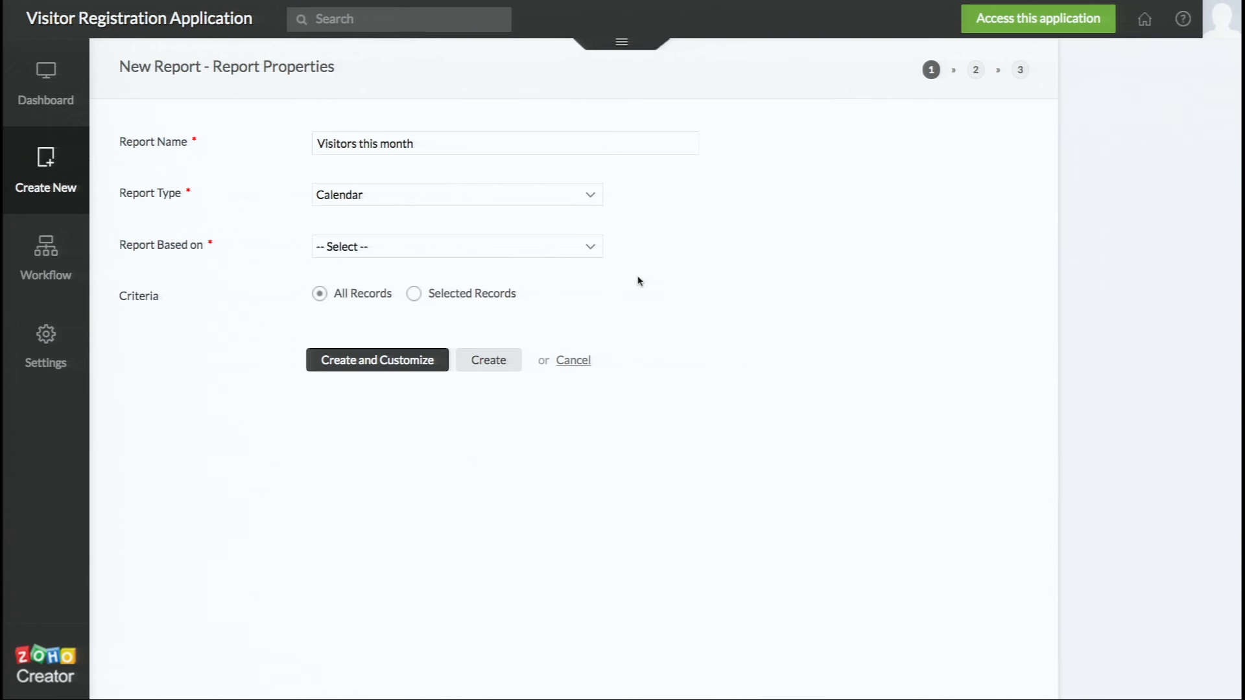
pyautogui.click(563, 252)
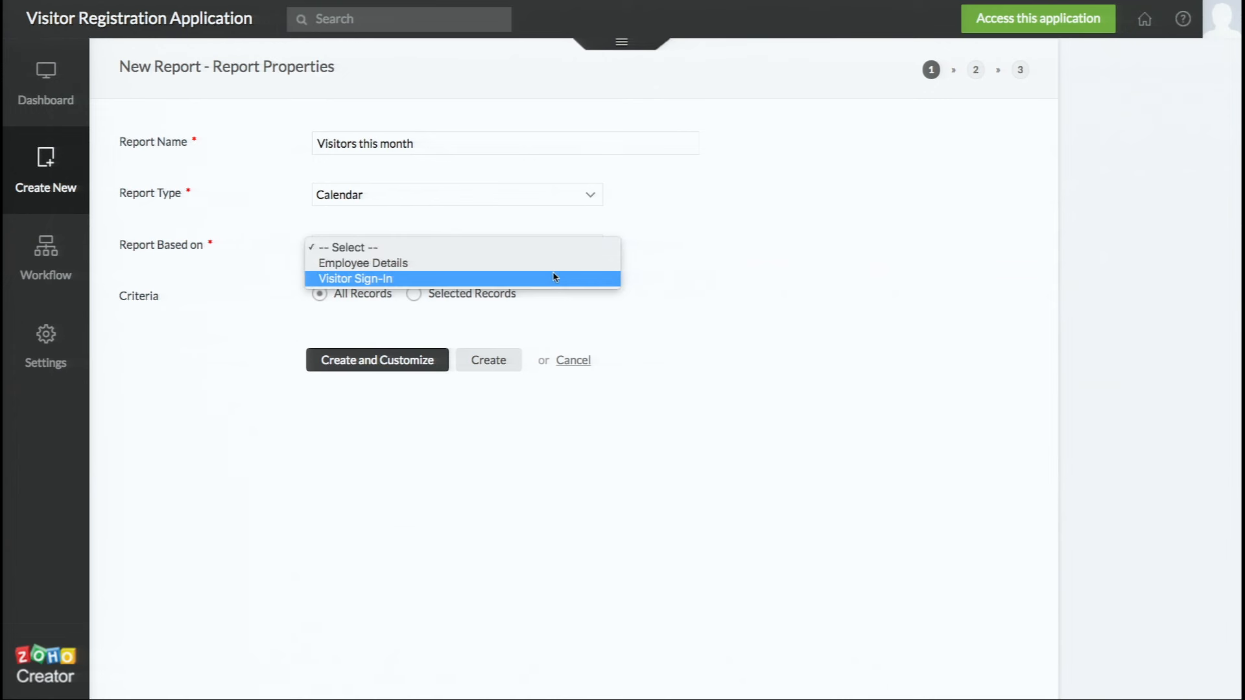
pyautogui.click(555, 278)
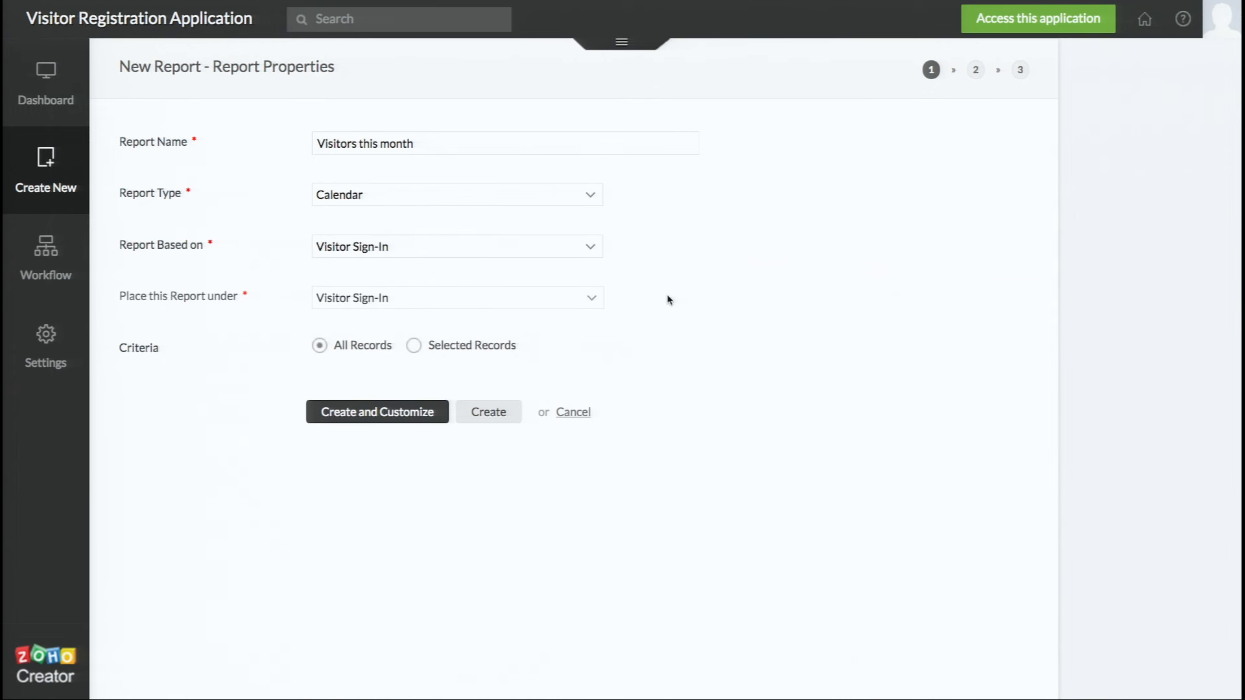
# Set the calendar's Start Date and End Date fields to Date and its Display Field to Name
pyautogui.scroll(-1, 672, 303)
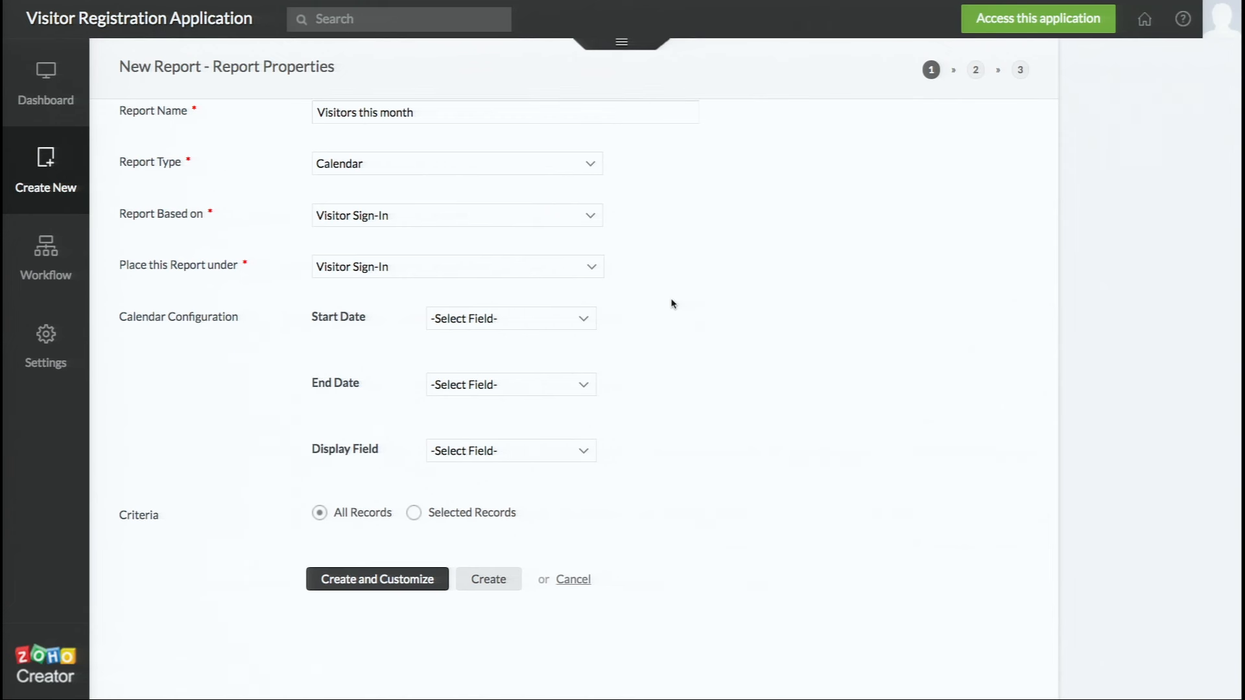
pyautogui.scroll(-1, 672, 303)
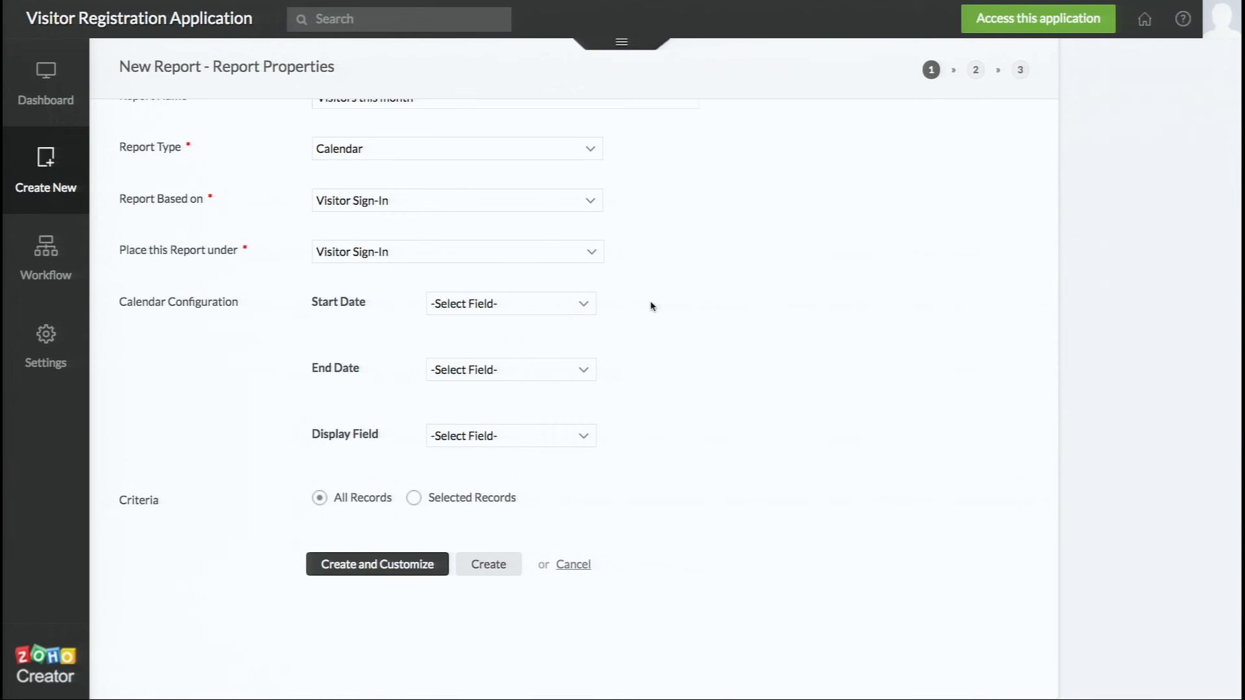
pyautogui.click(560, 304)
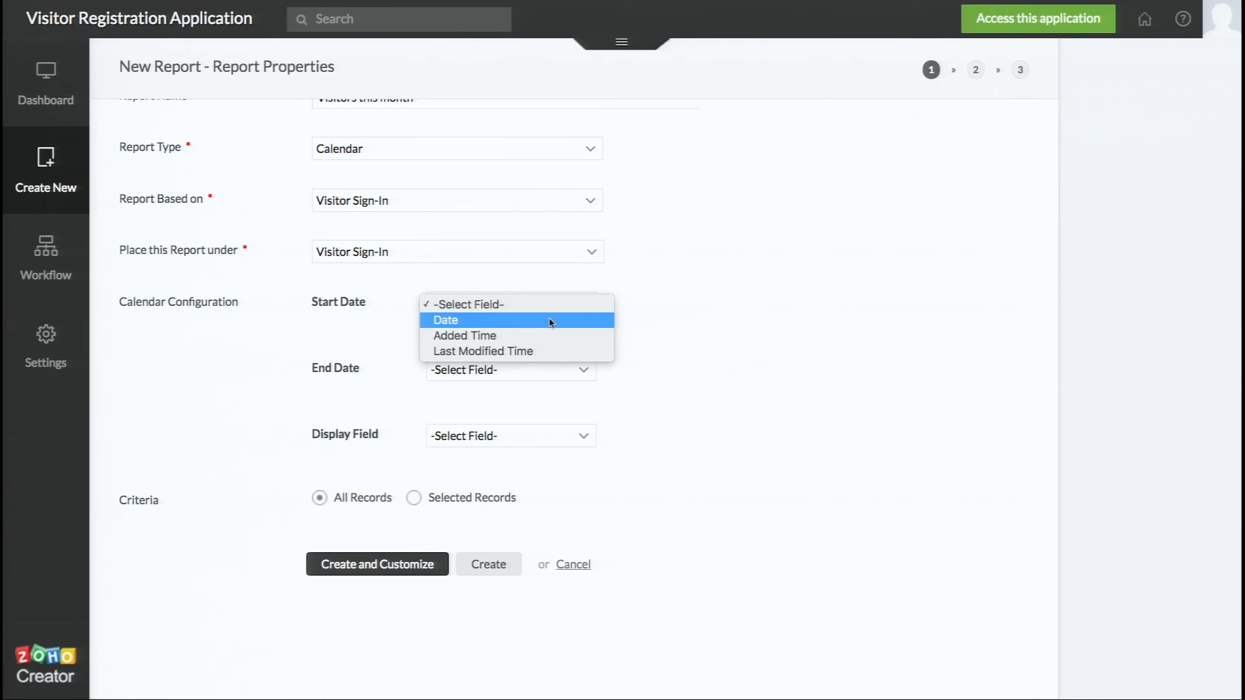
pyautogui.click(550, 321)
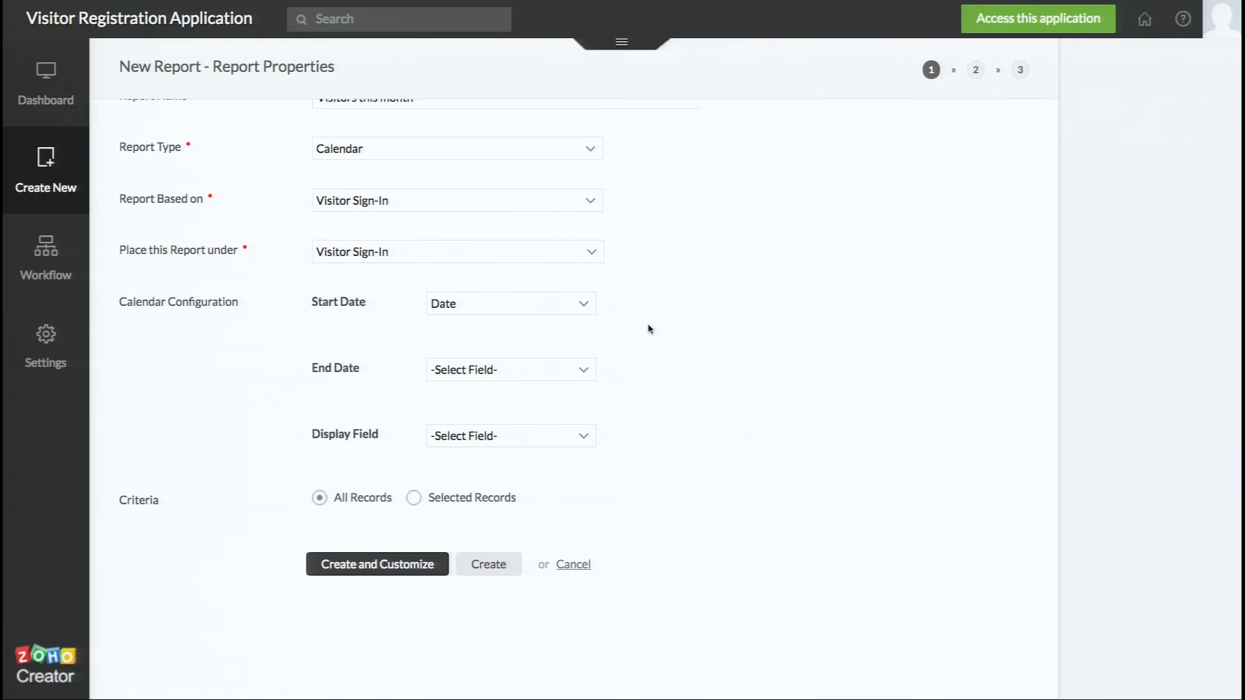
pyautogui.click(560, 367)
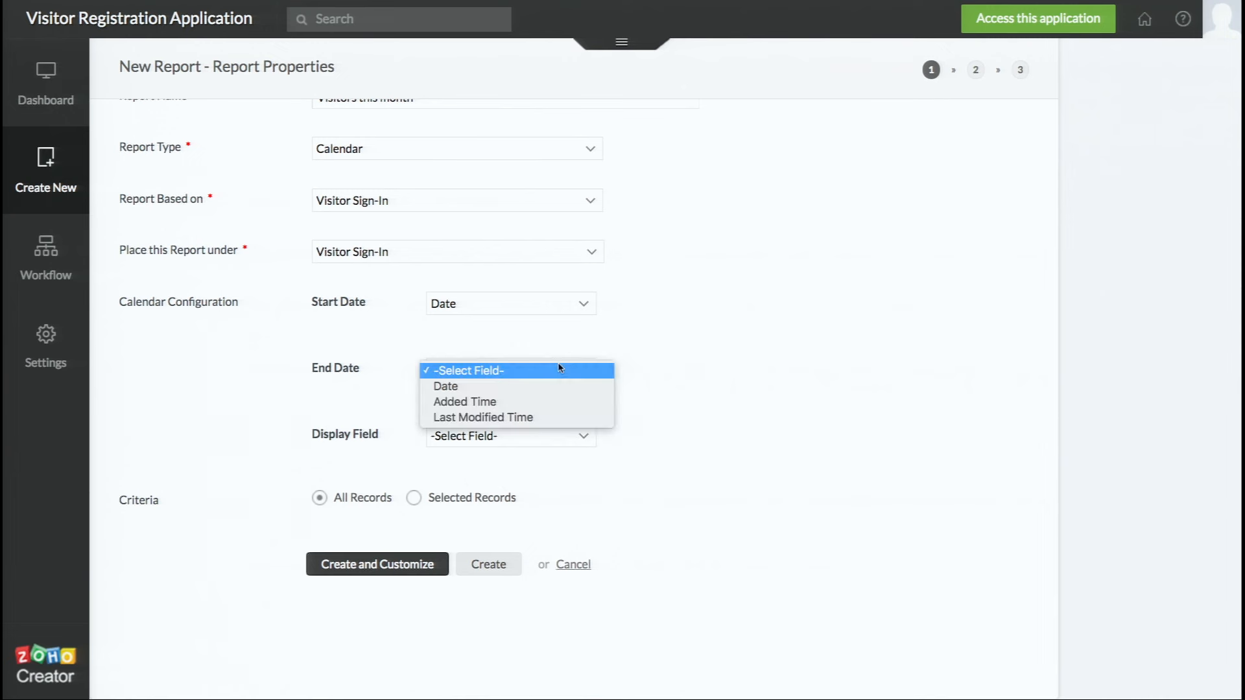
pyautogui.click(544, 387)
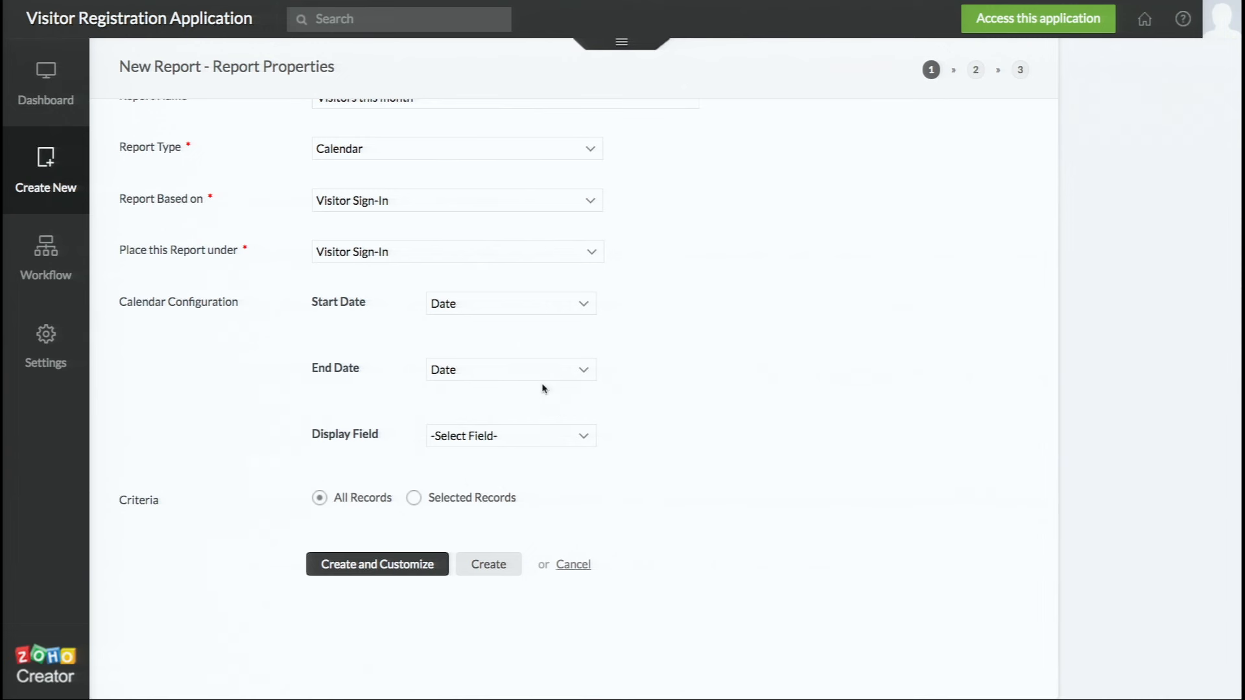
pyautogui.click(533, 437)
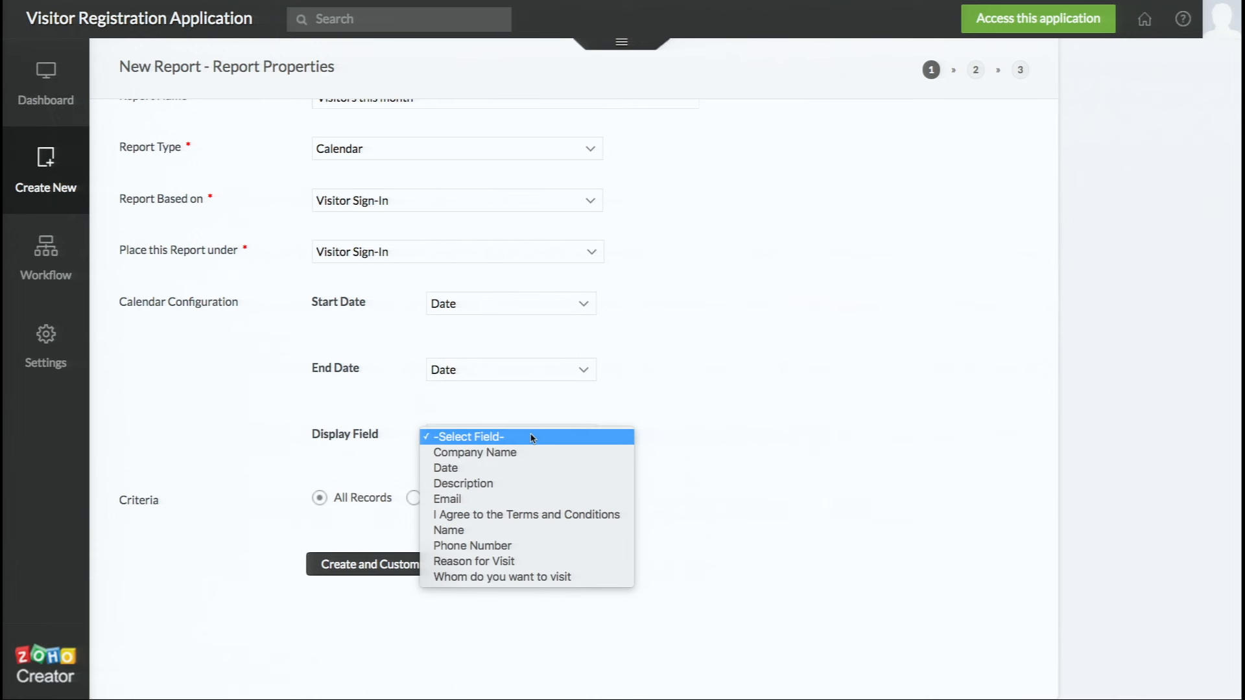
pyautogui.click(516, 530)
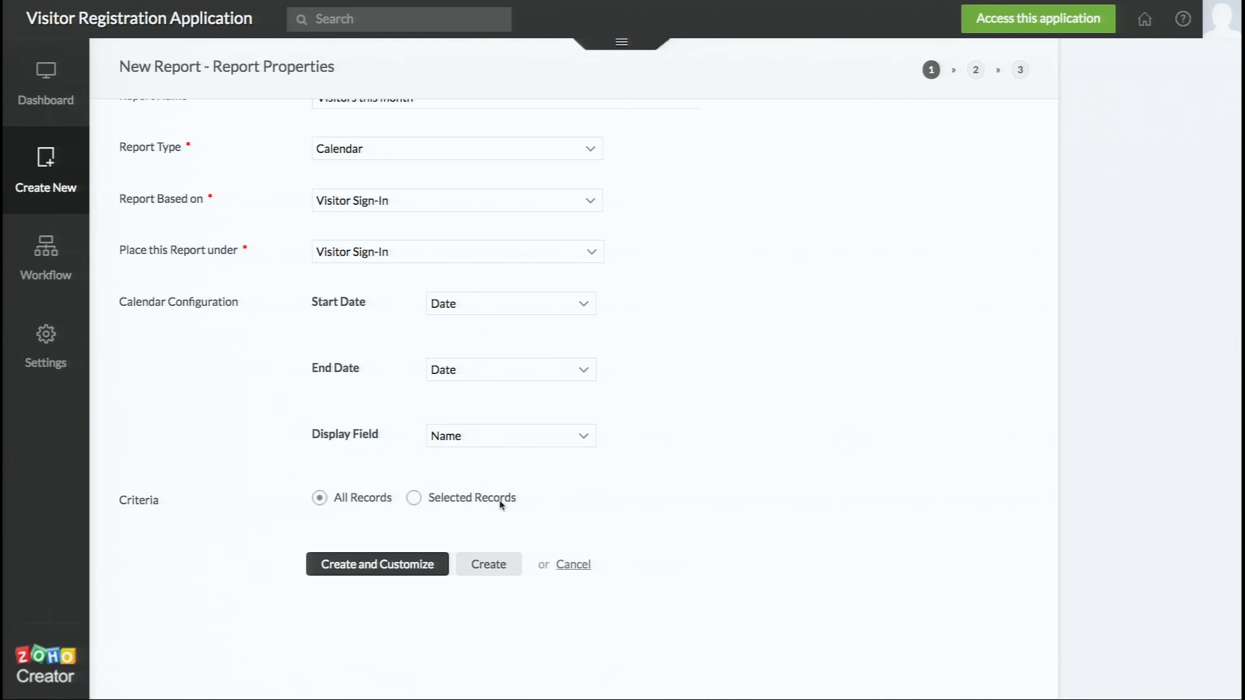
# Add the criterion Date = This Month, then create the report with Create and Customize
pyautogui.click(413, 500)
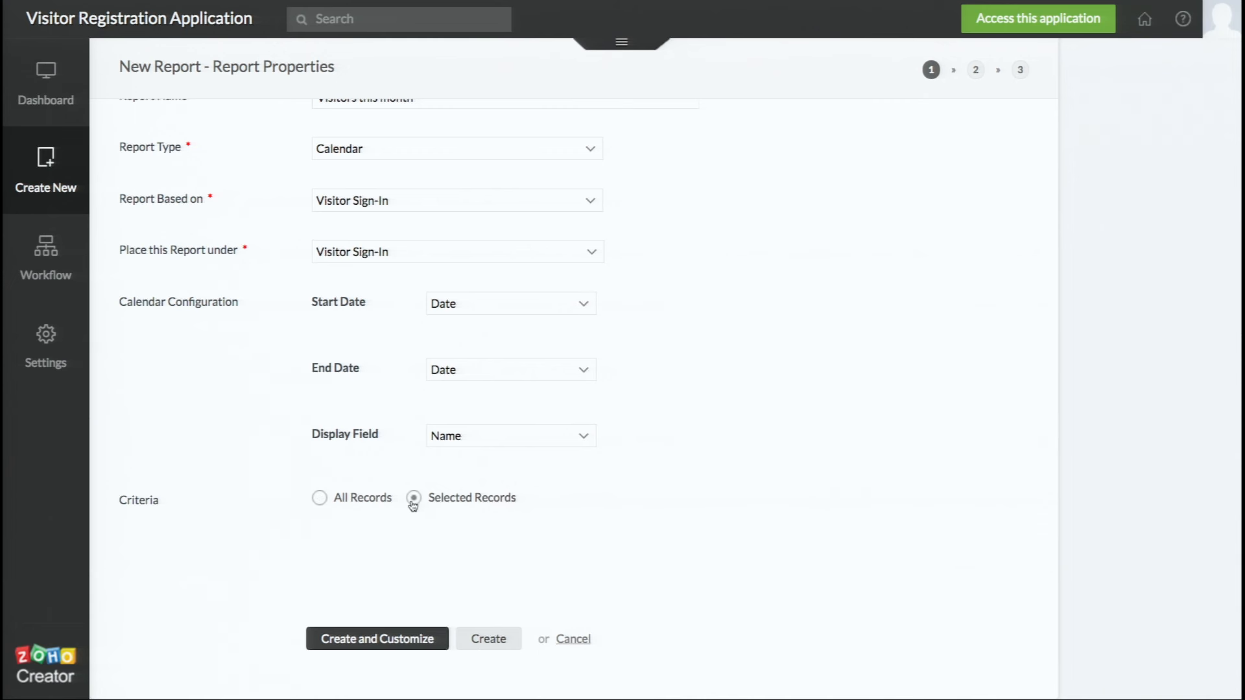
pyautogui.scroll(-1, 412, 506)
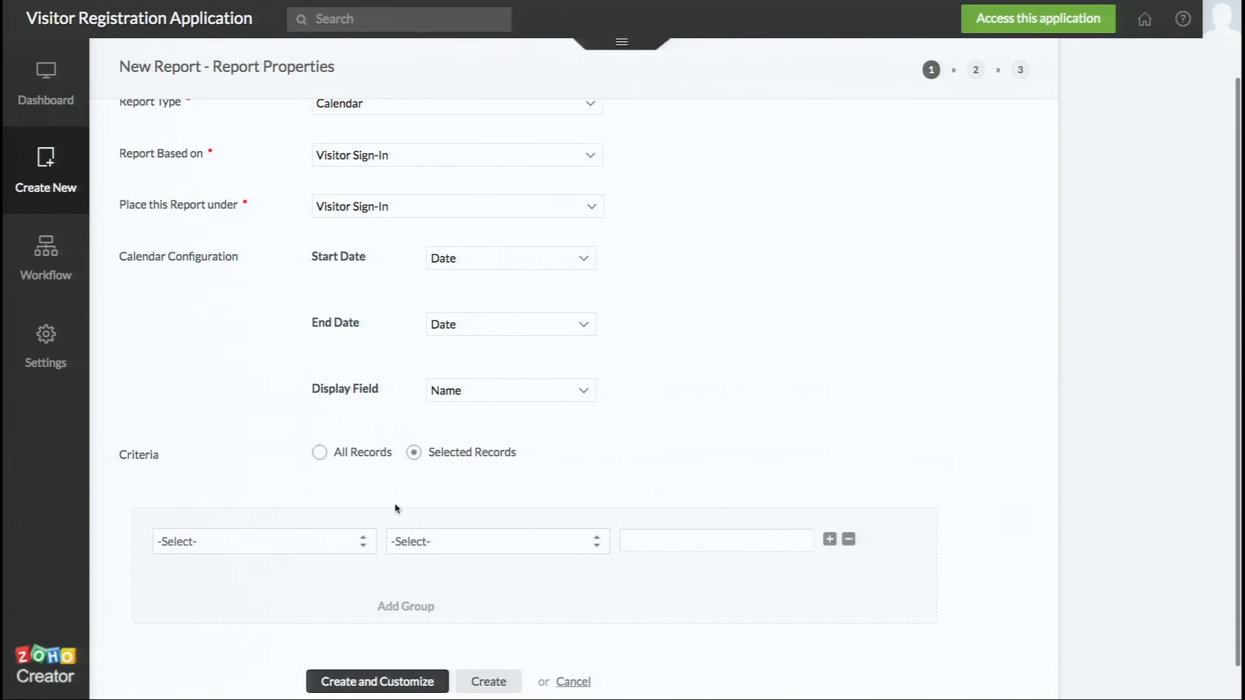
pyautogui.click(344, 541)
pyautogui.scroll(-2, 344, 538)
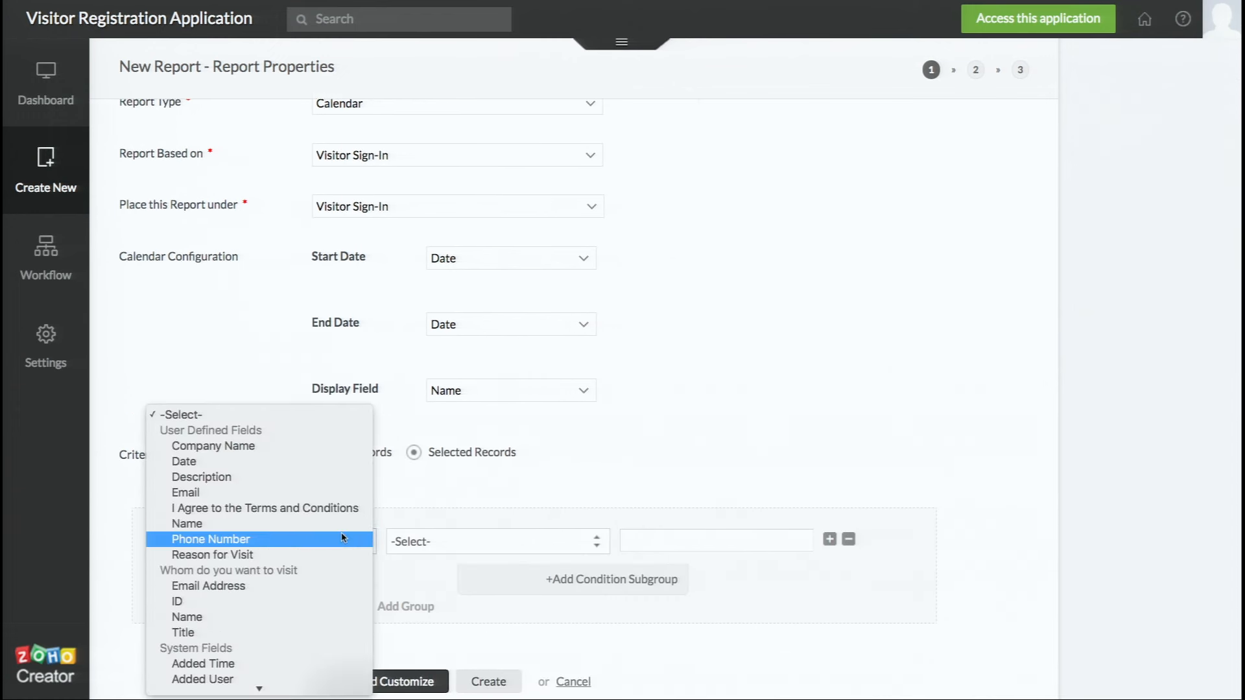
pyautogui.scroll(-1, 343, 537)
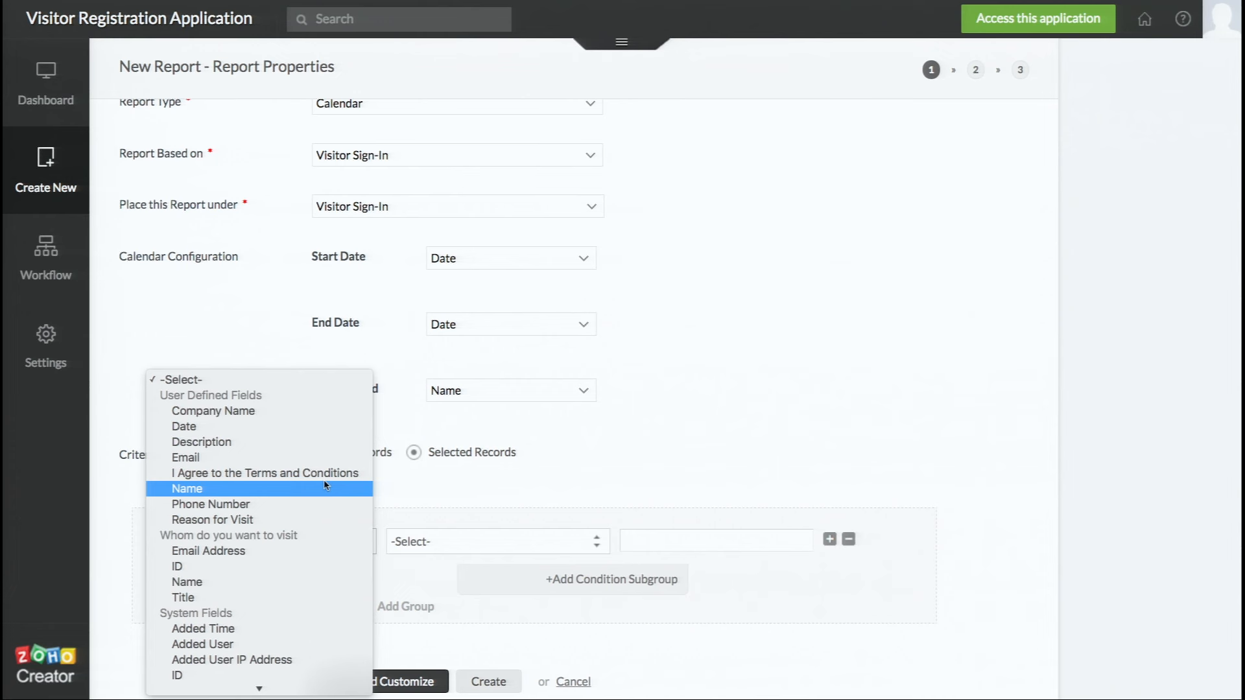
pyautogui.scroll(-2, 308, 596)
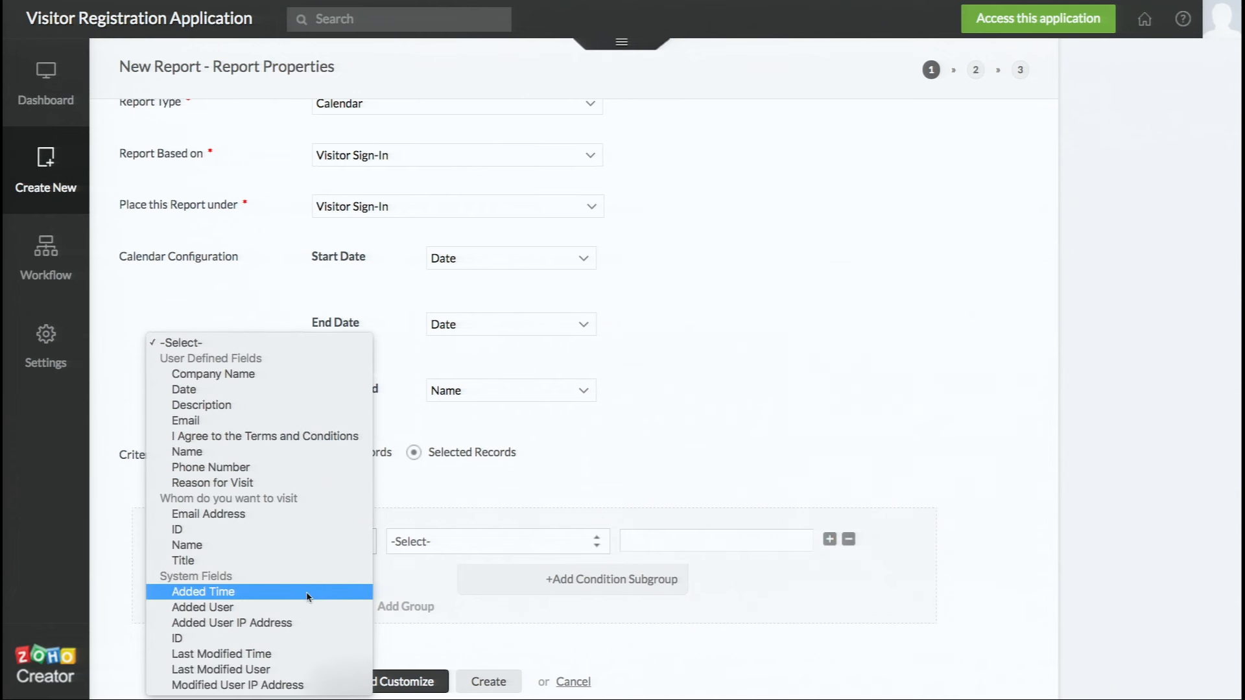
pyautogui.click(292, 391)
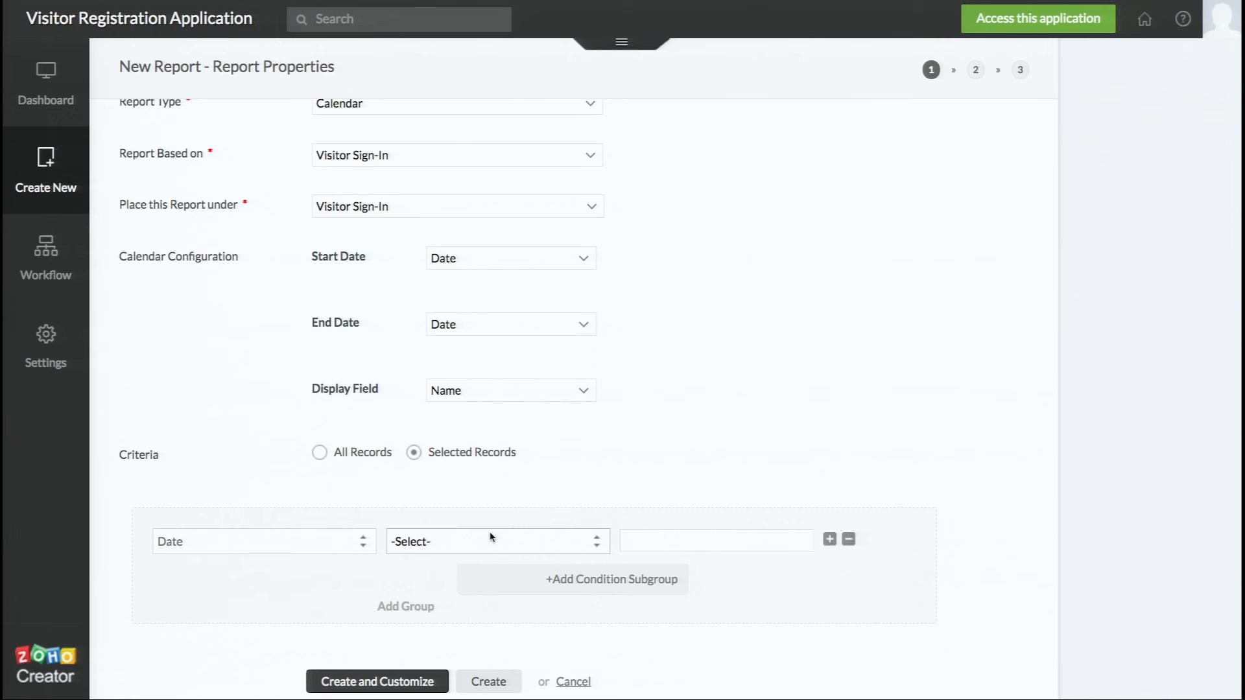
pyautogui.click(468, 543)
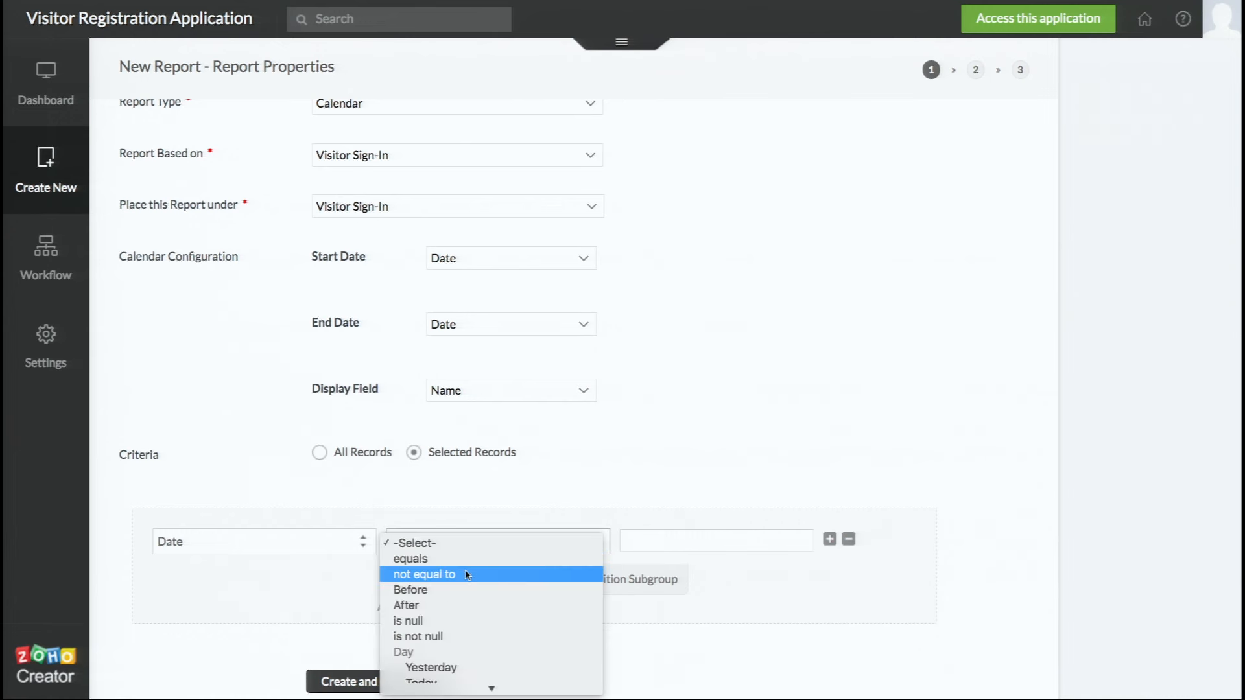
pyautogui.scroll(-10, 467, 575)
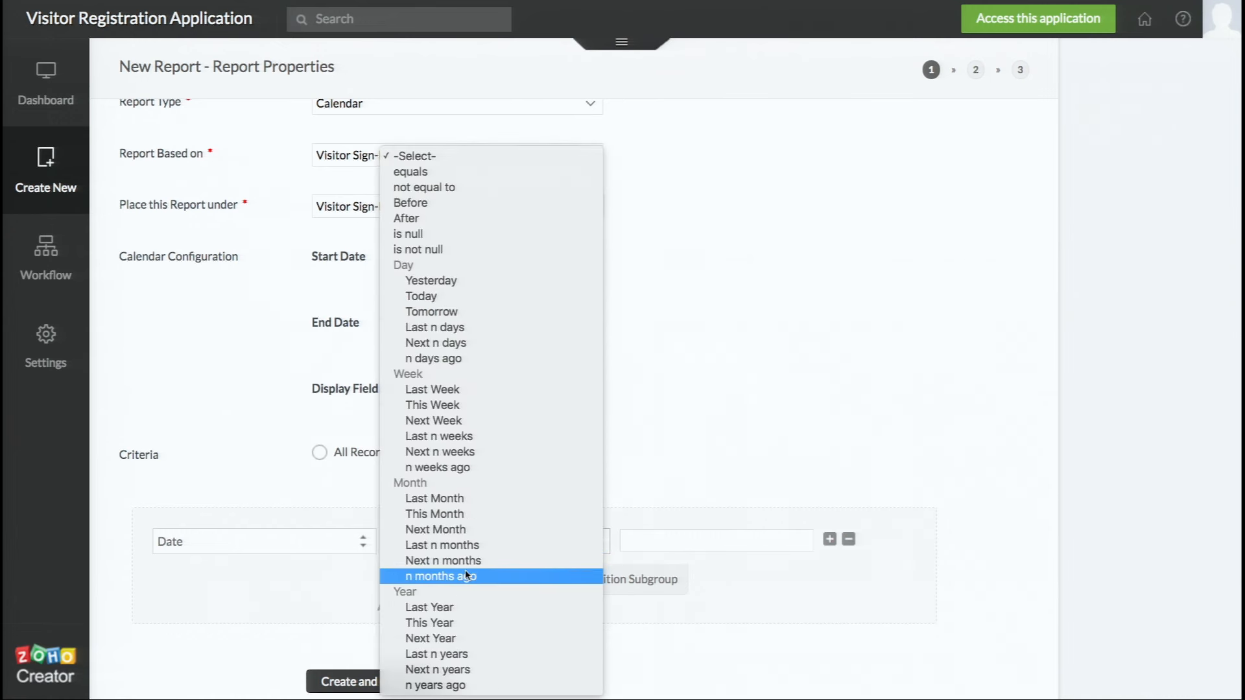
pyautogui.click(478, 515)
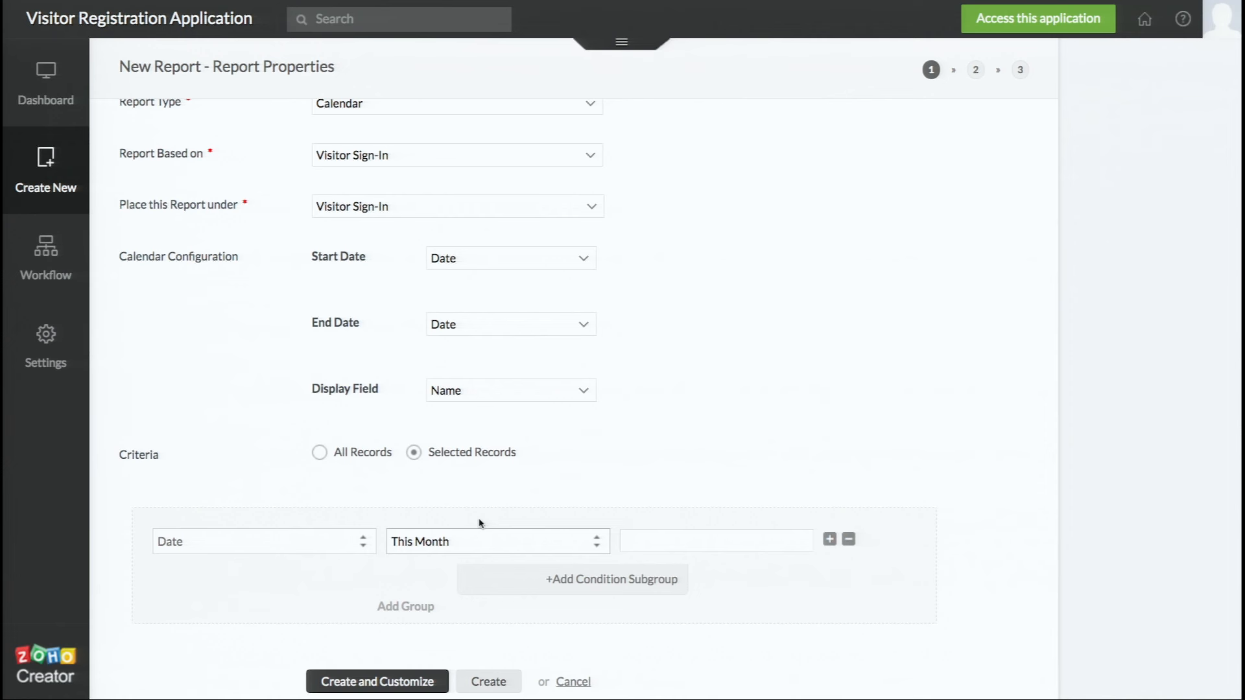
pyautogui.click(410, 682)
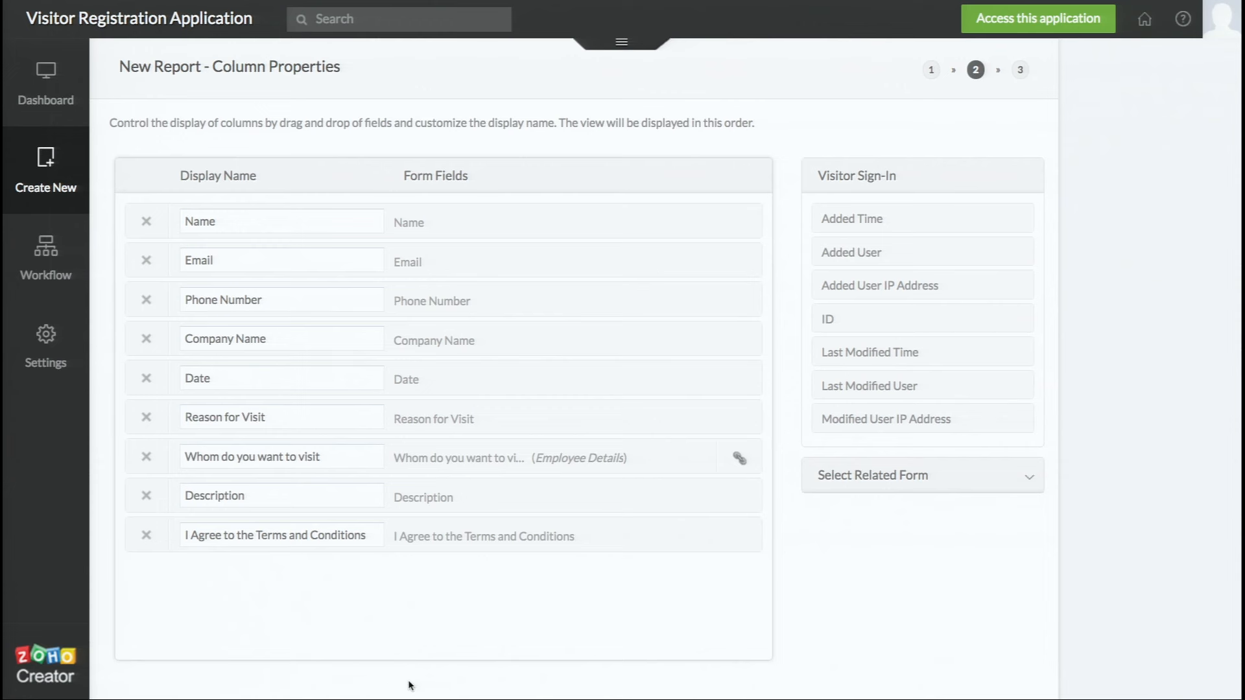
# Remove the 'I Agree to the Terms and Conditions' and 'Reason for Visit' columns, keeping seven
pyautogui.click(146, 537)
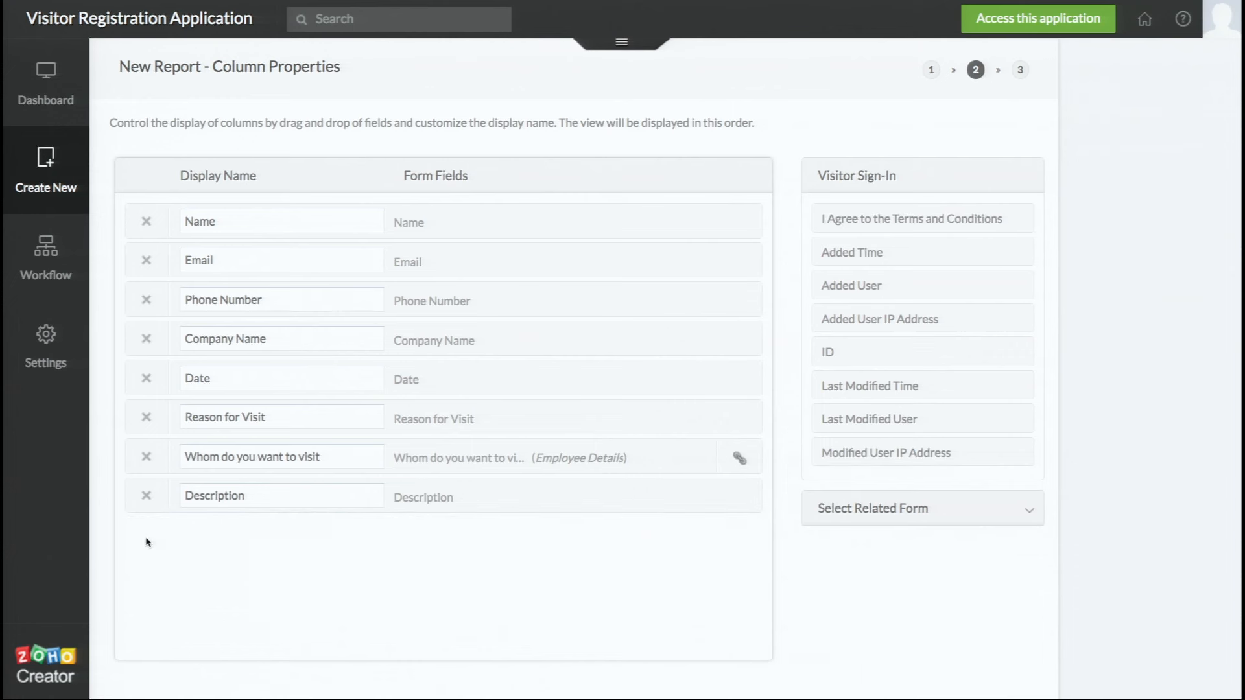
pyautogui.click(147, 420)
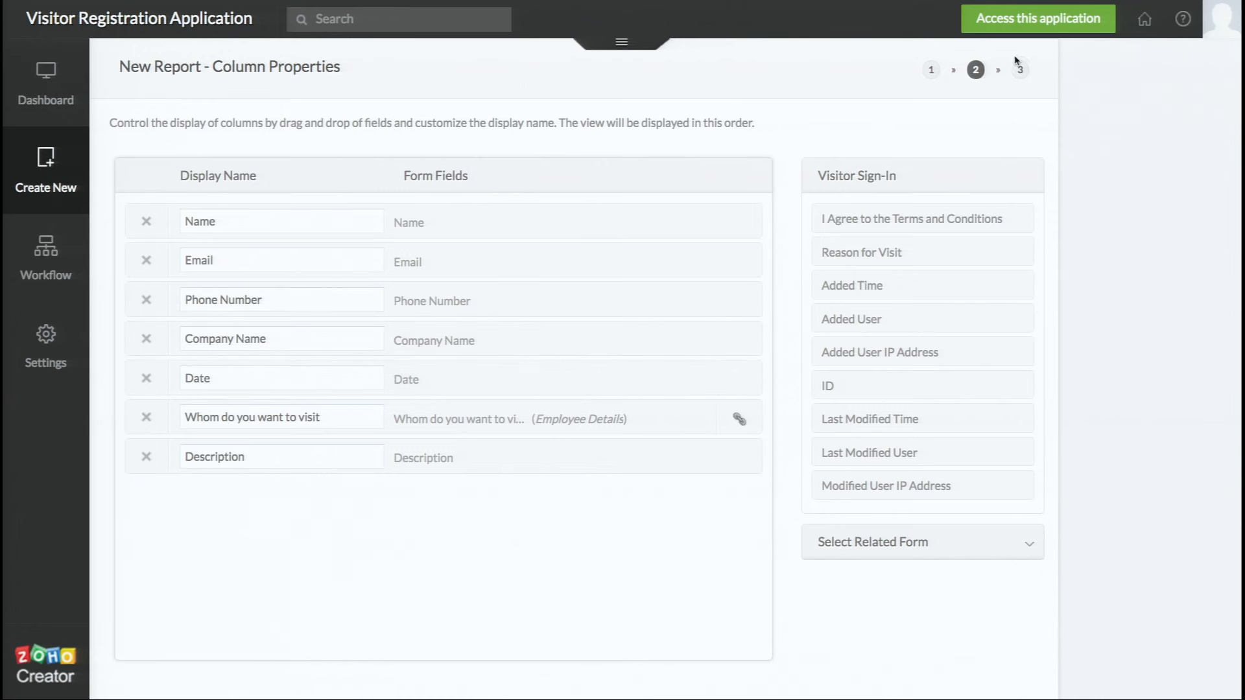
pyautogui.scroll(-2, 650, 506)
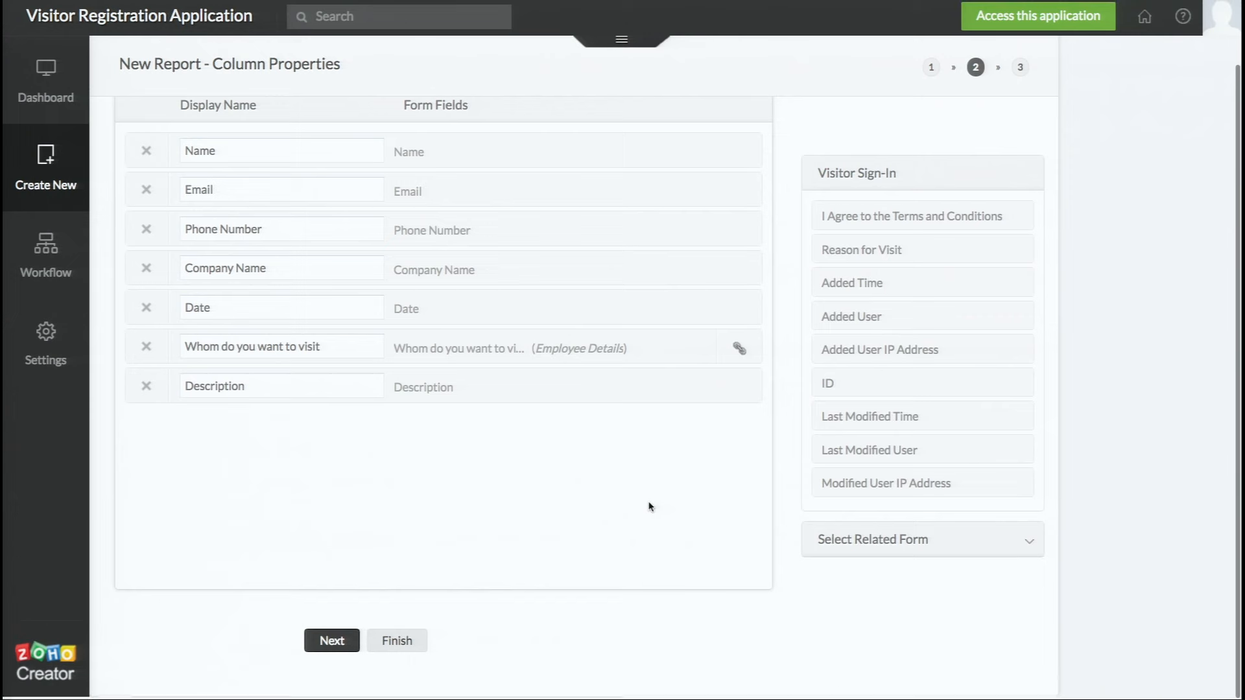
pyautogui.click(323, 638)
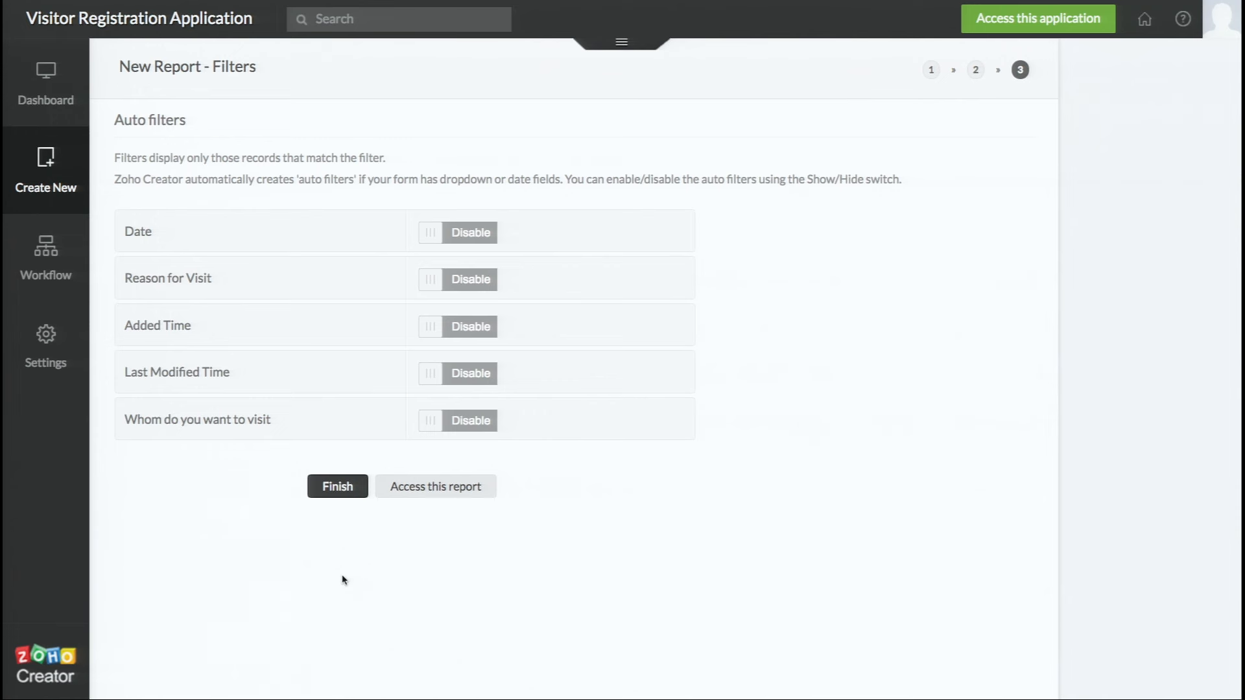
# Leave all five auto filters disabled and finish the Visitors this month report
pyautogui.click(337, 488)
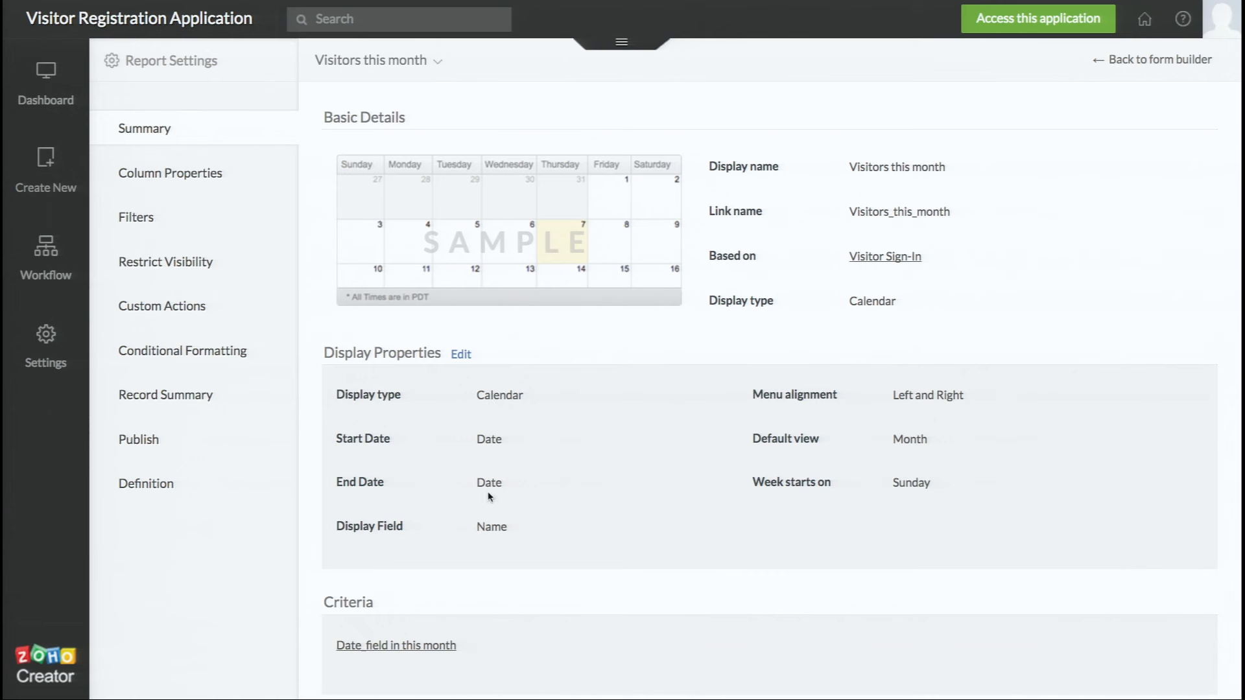
# Review the report summary, then switch to the live application's April 2016 calendar
pyautogui.scroll(-2, 557, 571)
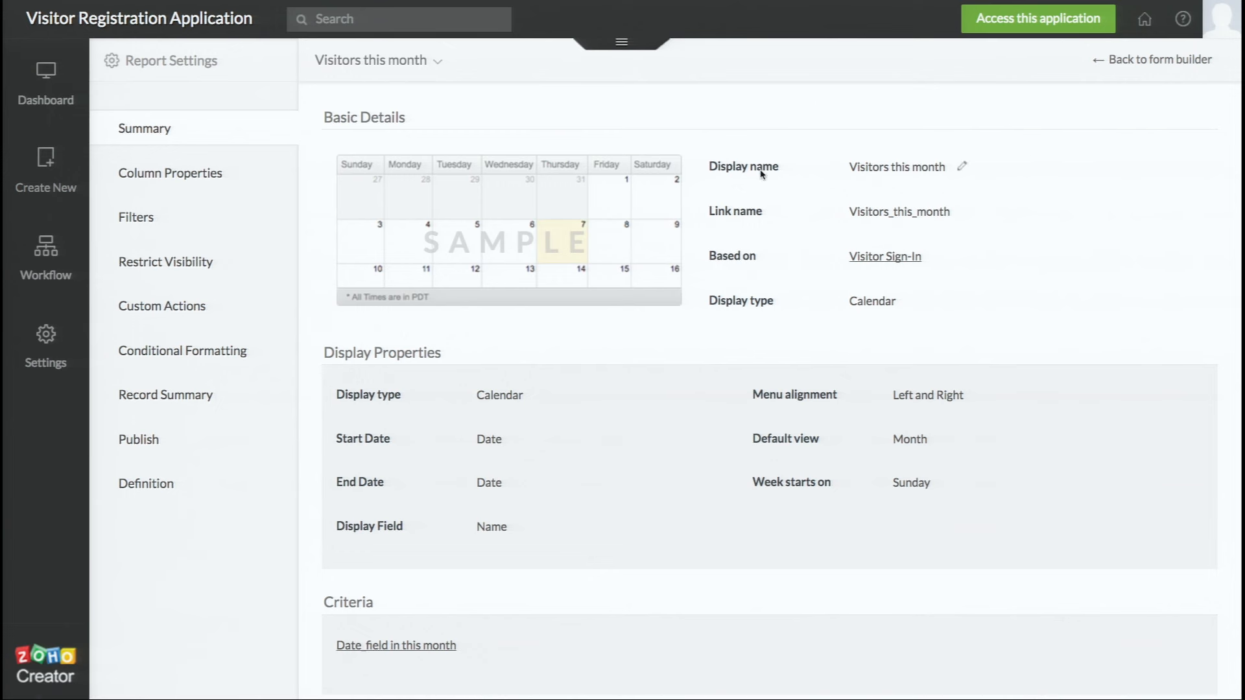
pyautogui.click(1032, 27)
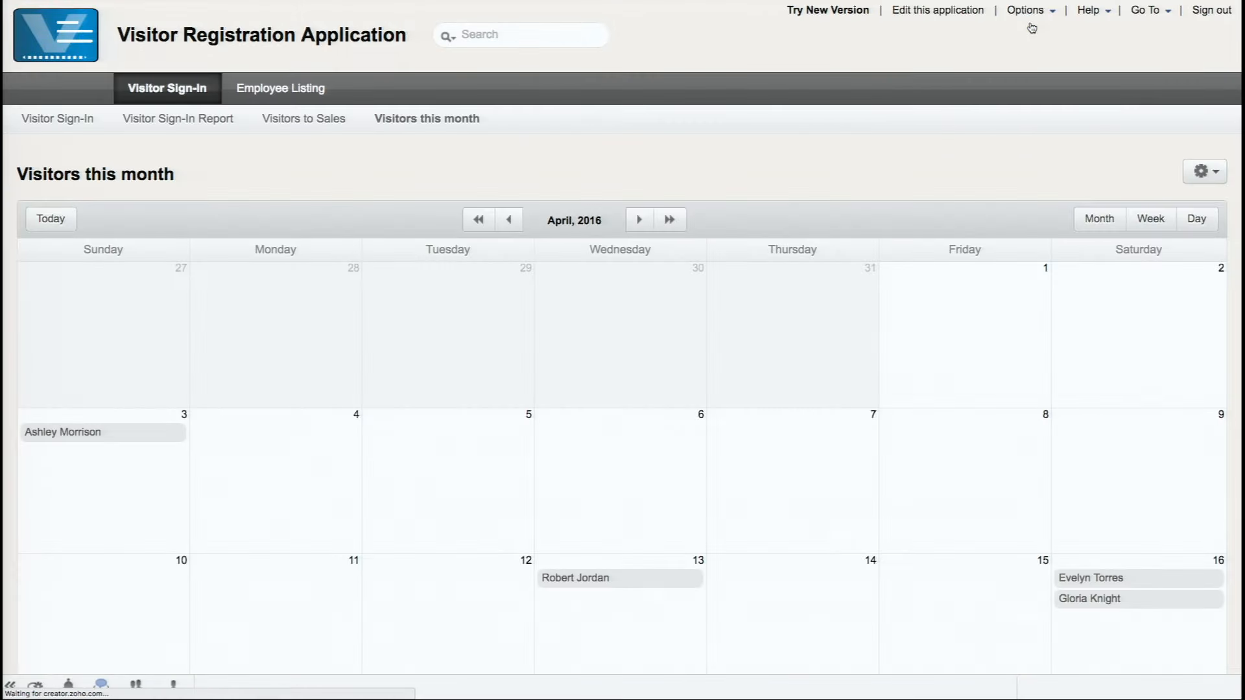
pyautogui.scroll(-1, 906, 240)
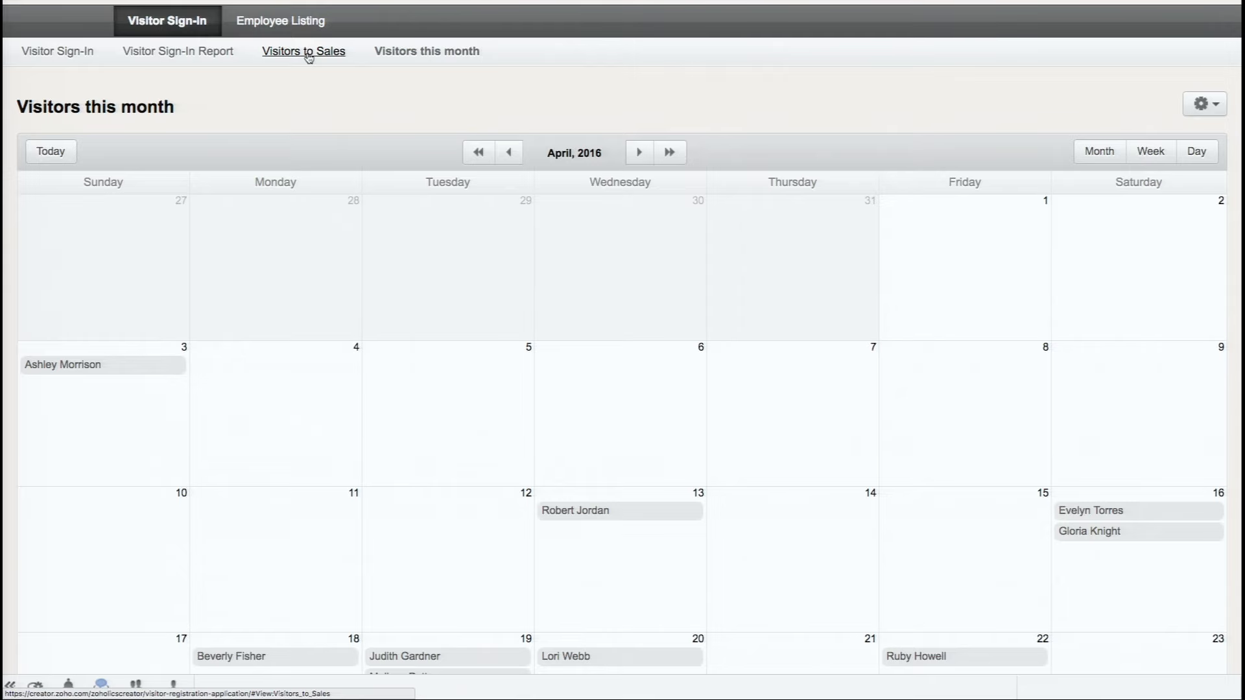
# Open the Visitors to Sales list, ordered newest first from 26-Apr-2016
pyautogui.click(309, 56)
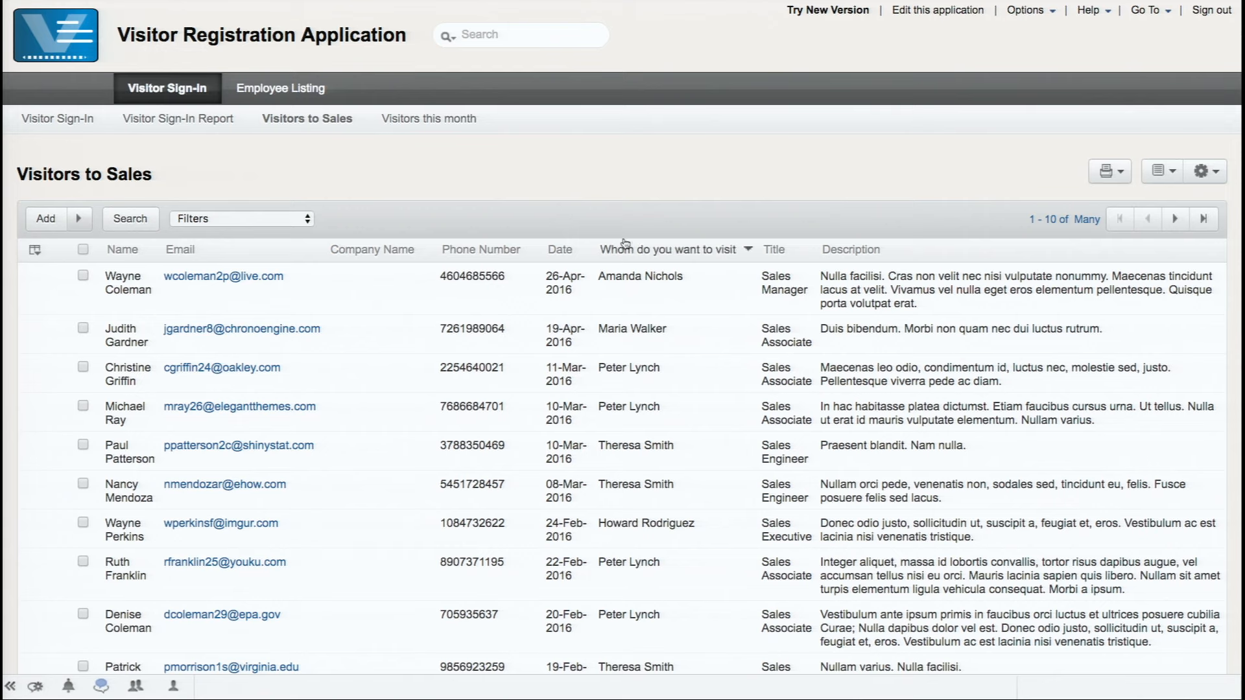
pyautogui.moveTo(729, 263)
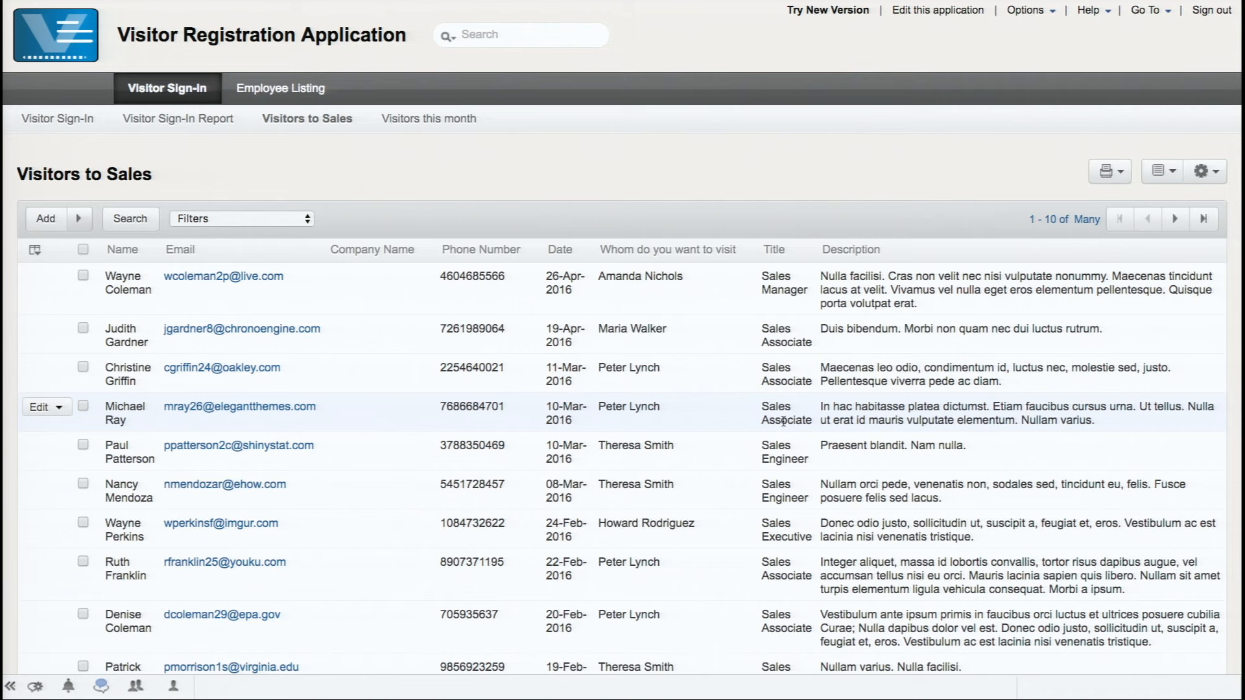
# Group the list by the Title column ascending, putting Director of Sales above Sales Associate
pyautogui.click(785, 254)
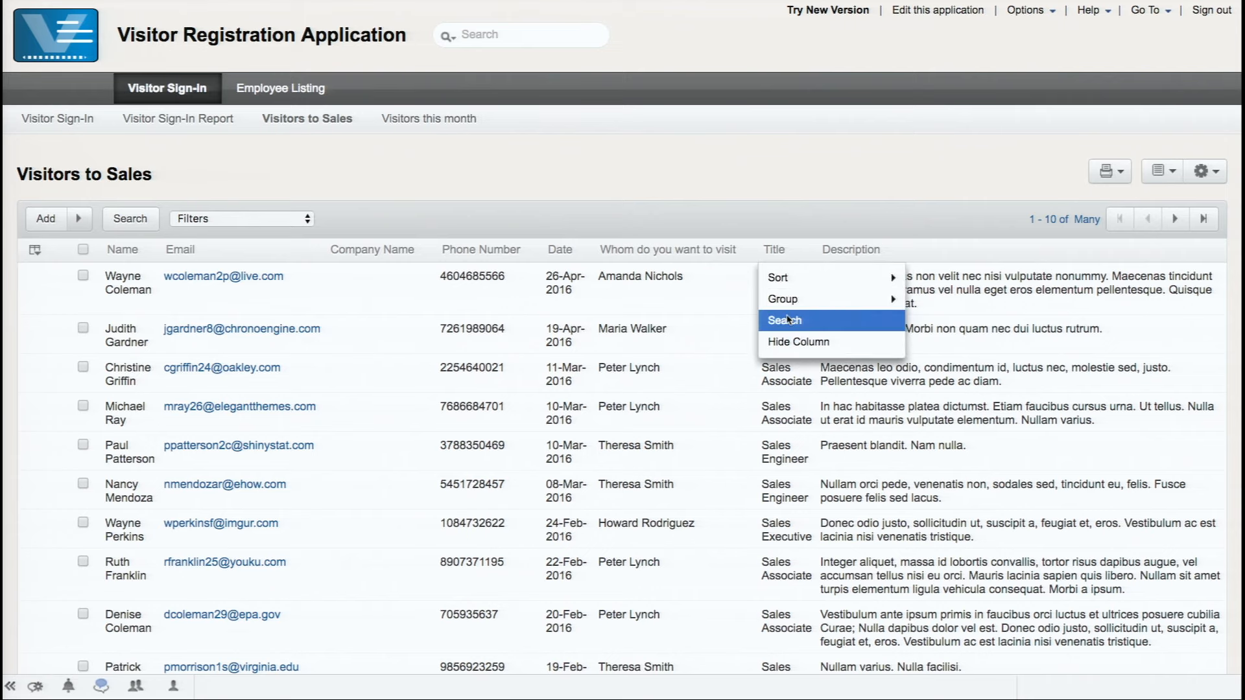
pyautogui.moveTo(796, 303)
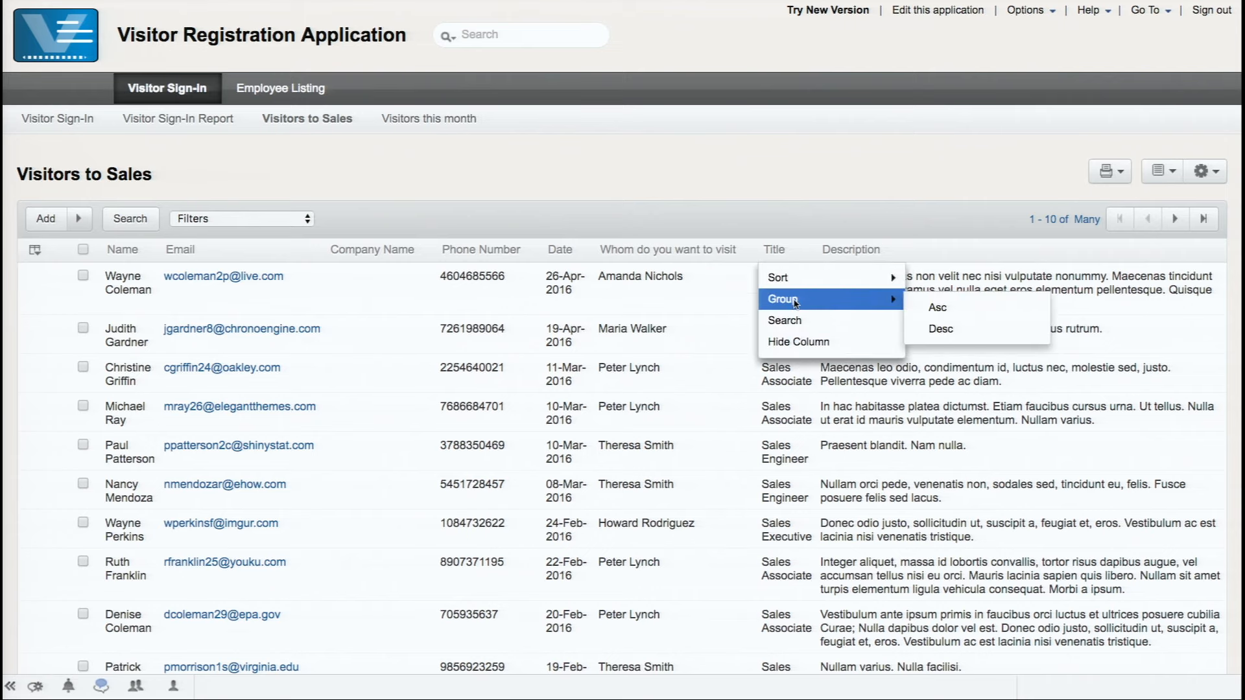
pyautogui.click(925, 311)
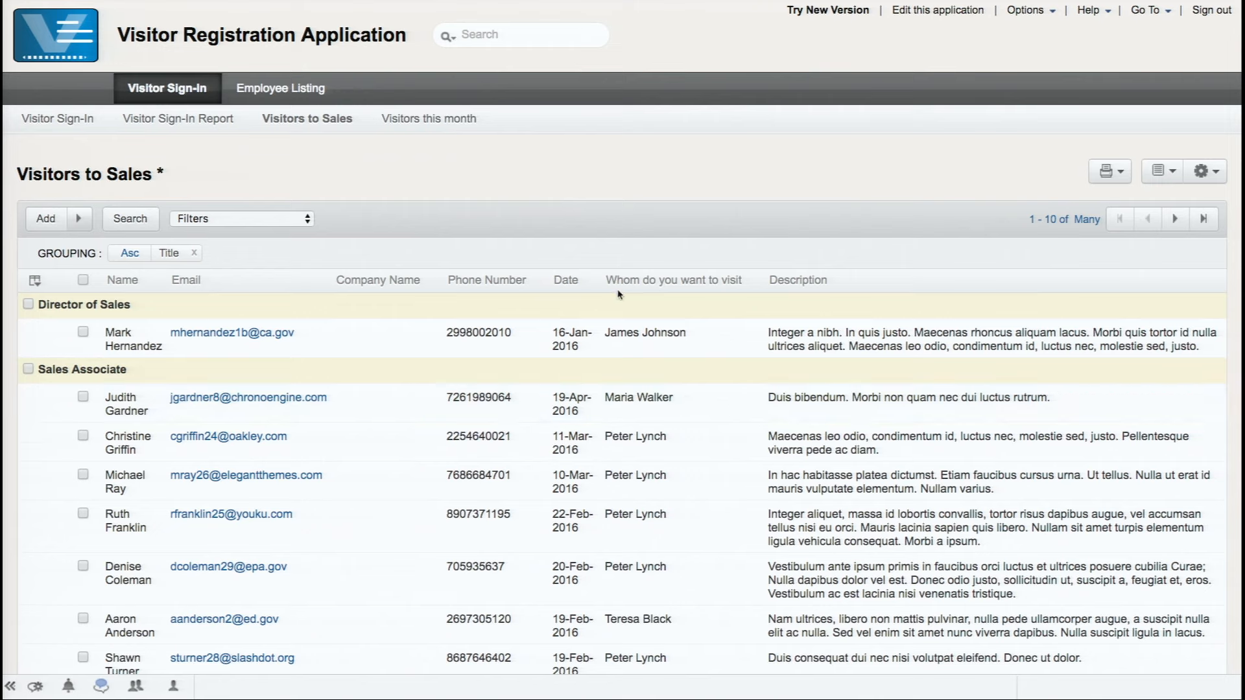
# Sort the rows by the Date column descending, so each Title group shows newest visits first
pyautogui.moveTo(665, 284)
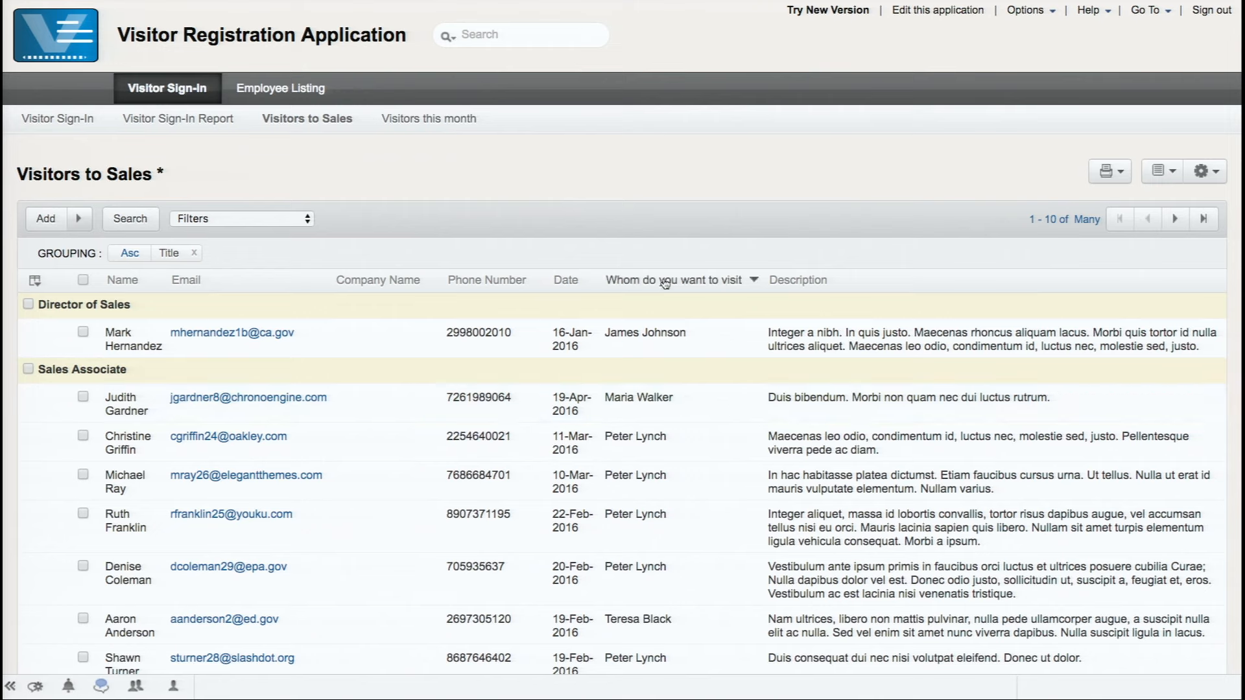
pyautogui.click(588, 281)
pyautogui.moveTo(577, 316)
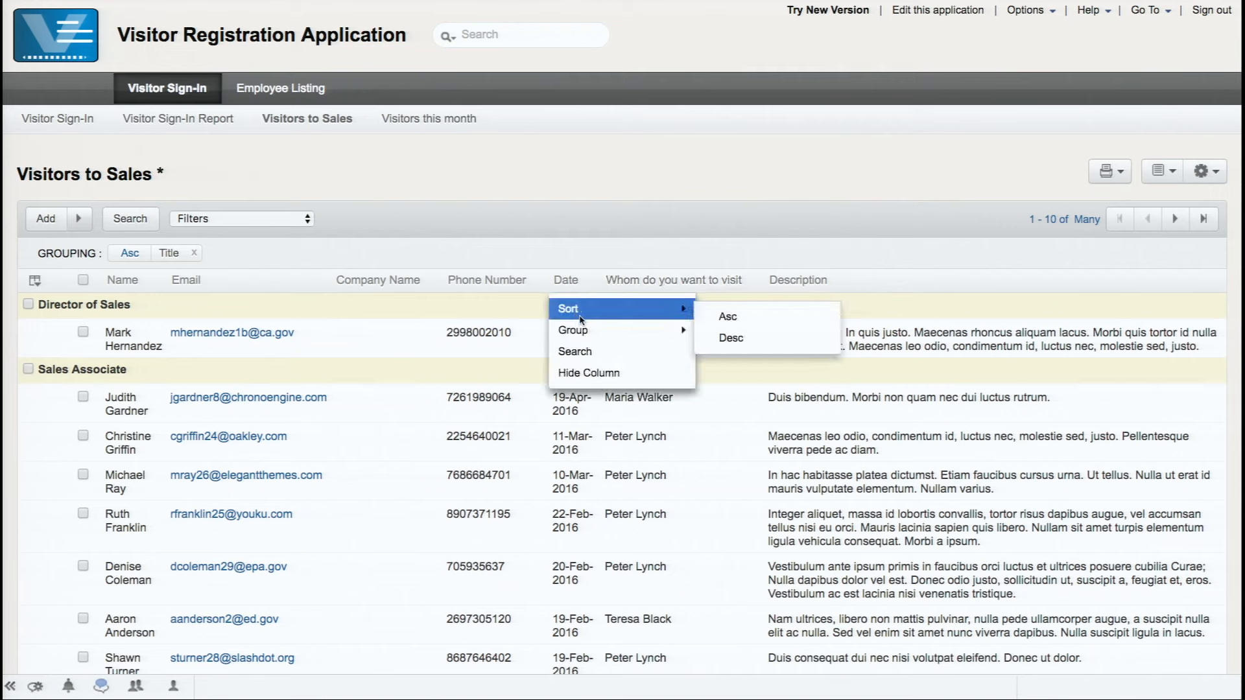
pyautogui.click(732, 338)
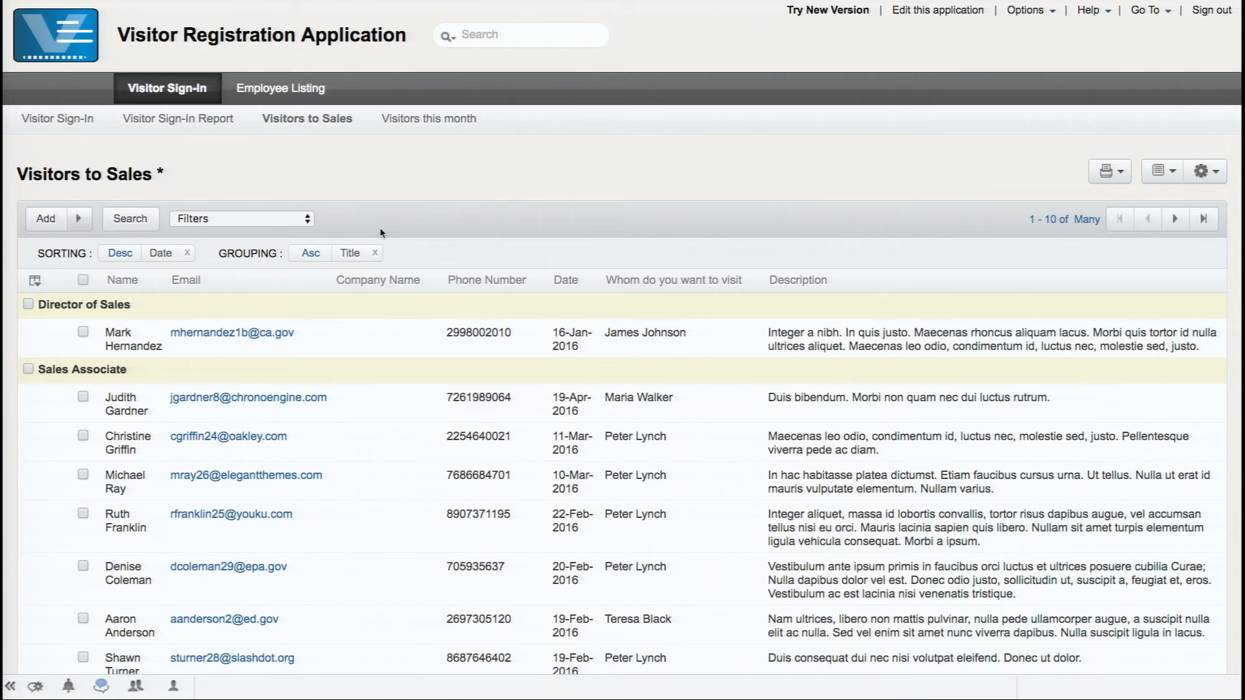
pyautogui.moveTo(221, 187)
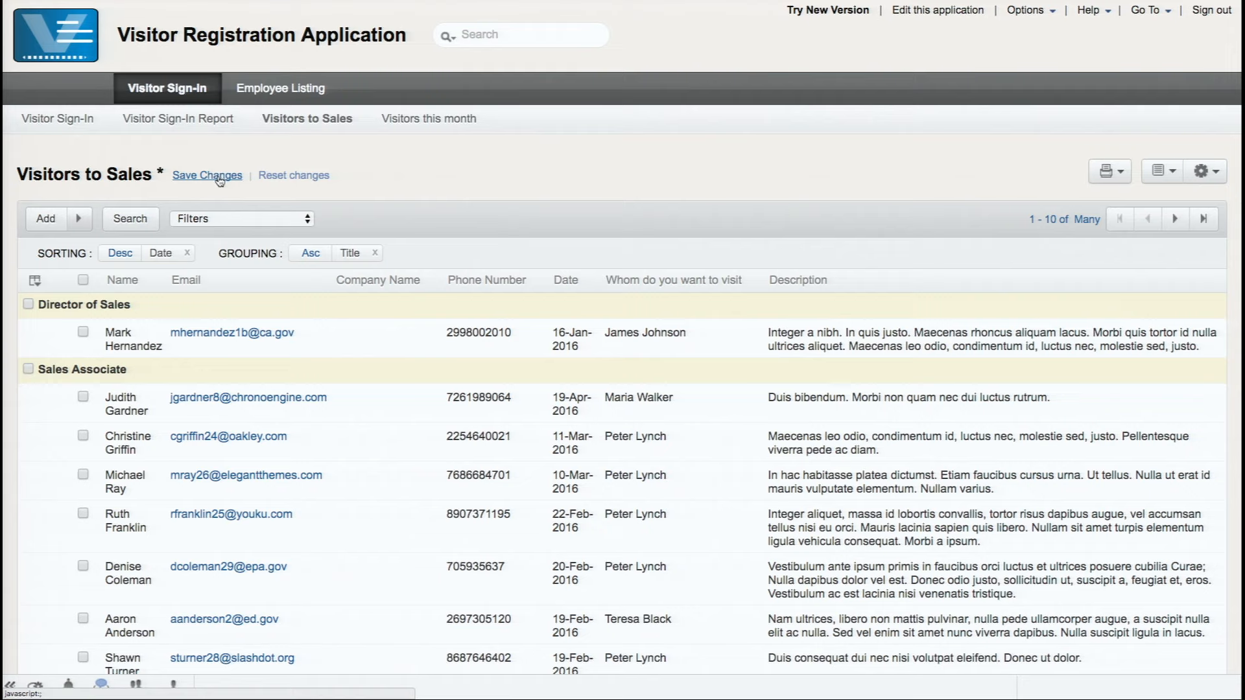
# Save the Title ascending grouping and Date descending sort to the current Visitors to Sales view
pyautogui.click(219, 177)
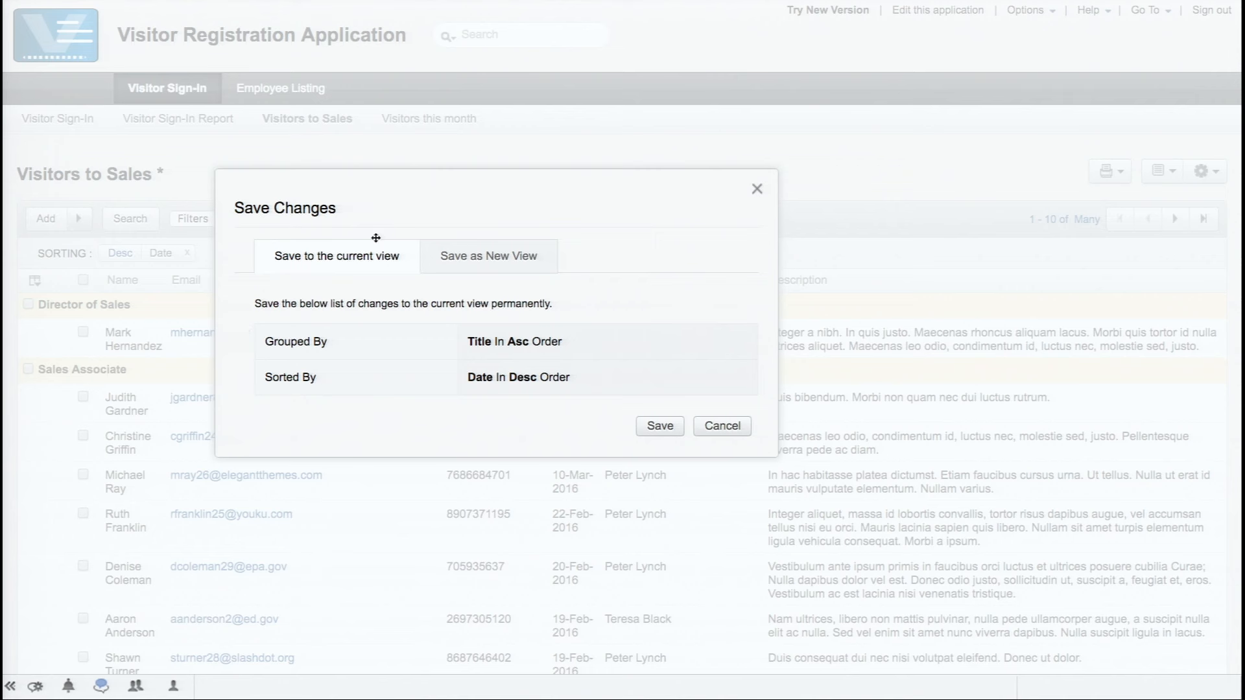
pyautogui.click(488, 271)
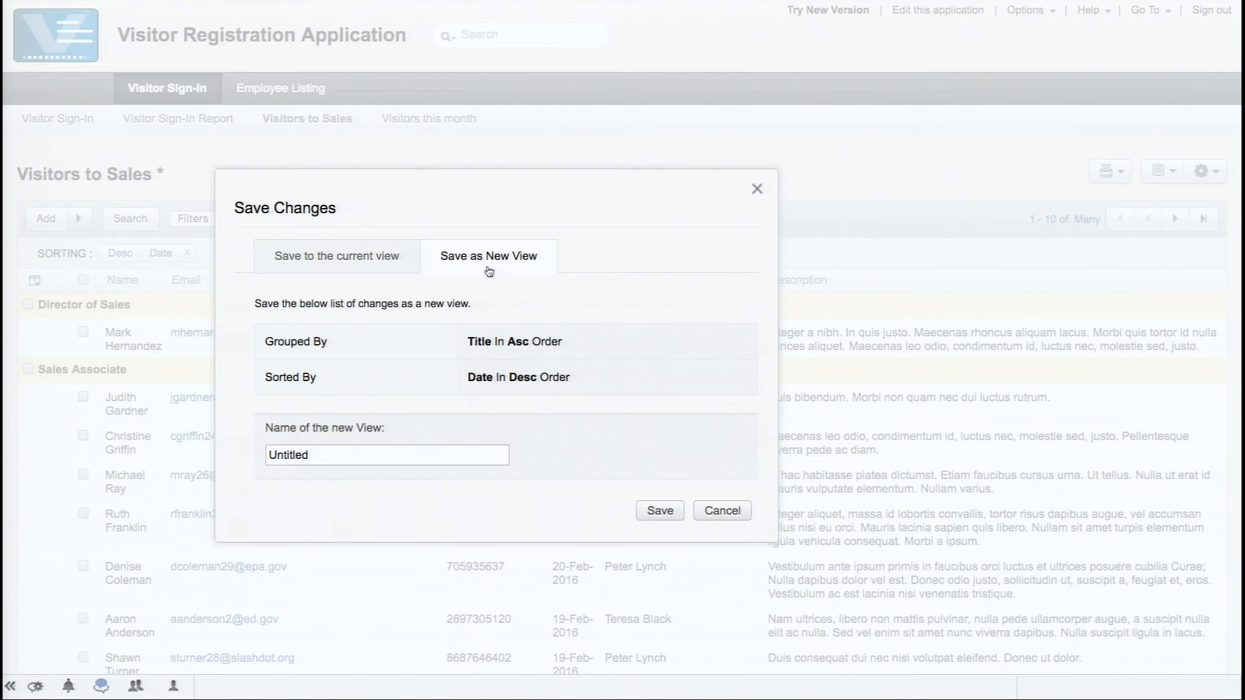
pyautogui.click(390, 262)
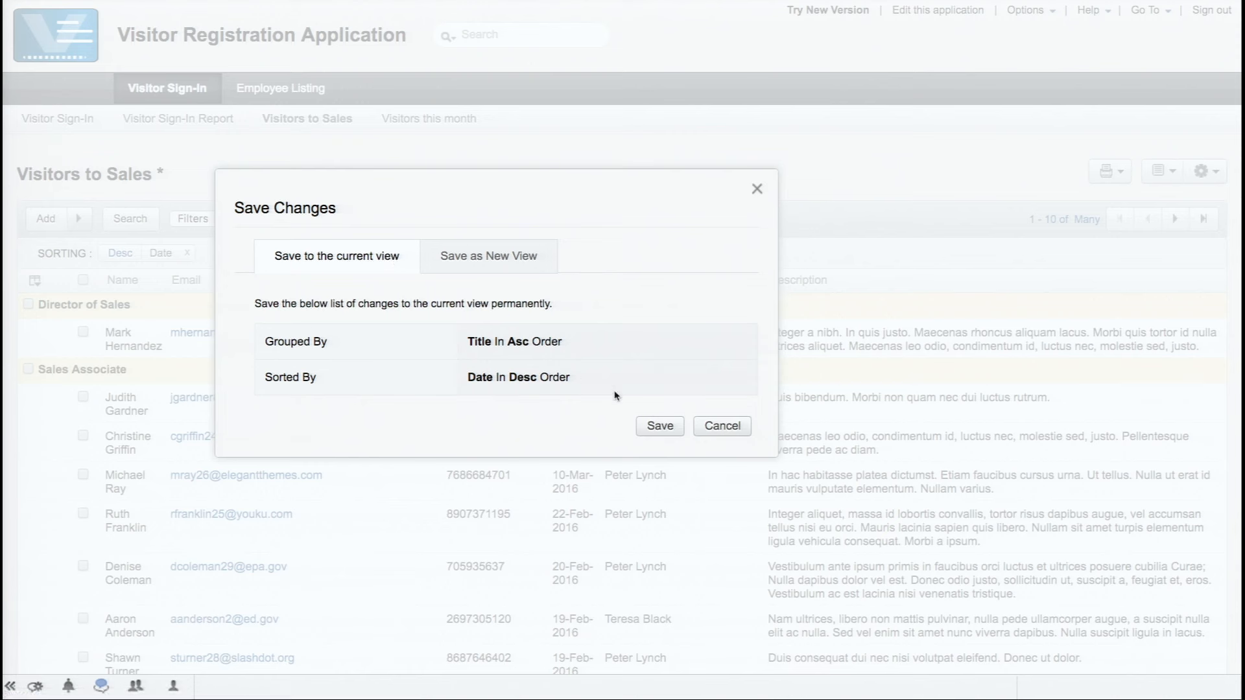
pyautogui.click(660, 428)
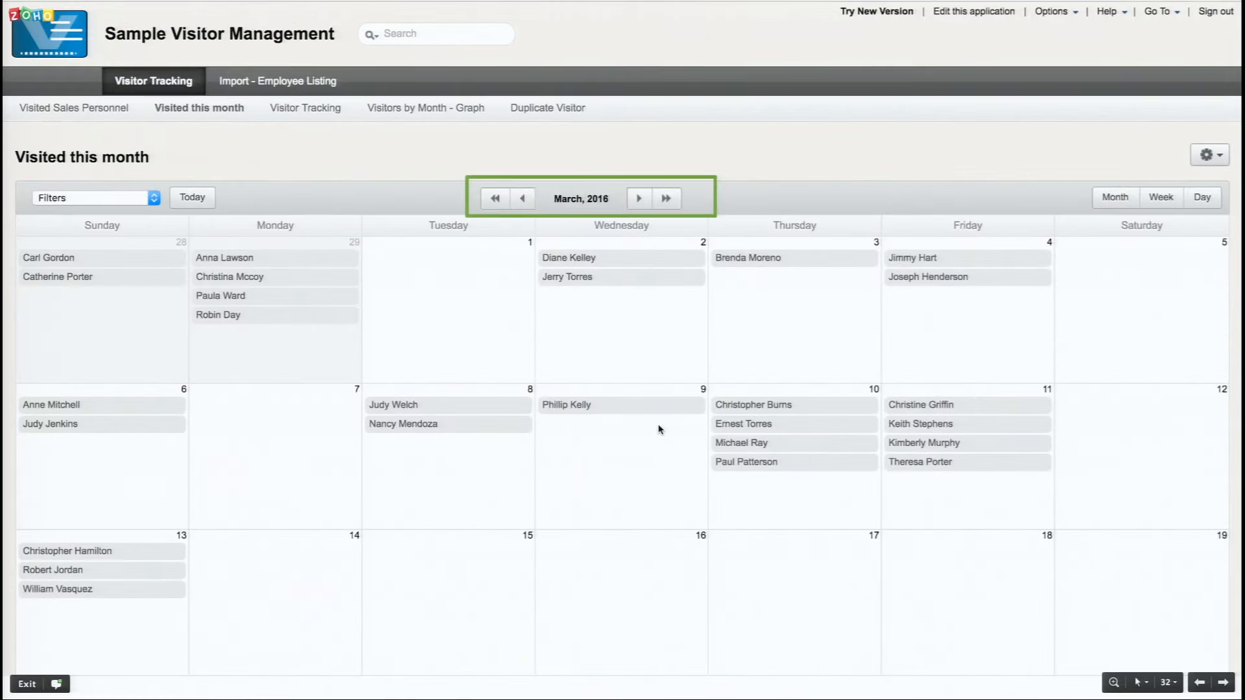
# Advance the slideshow to slide 33, "Let's get started!"
pyautogui.press('Right')
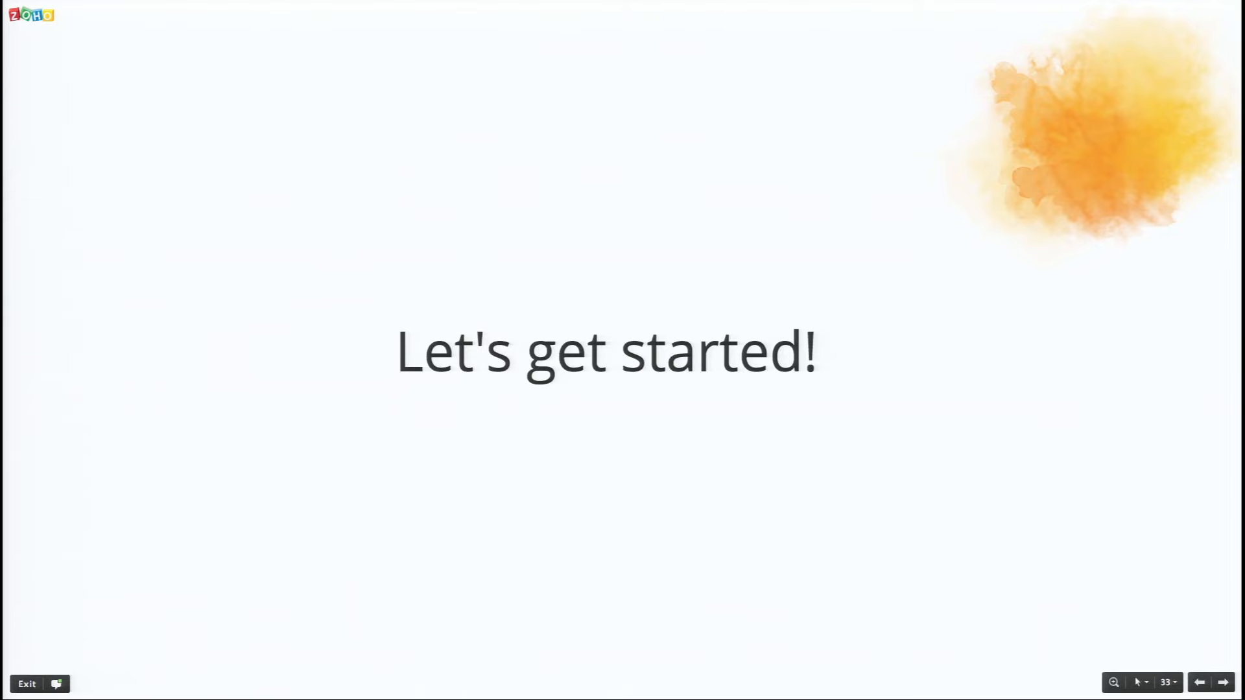
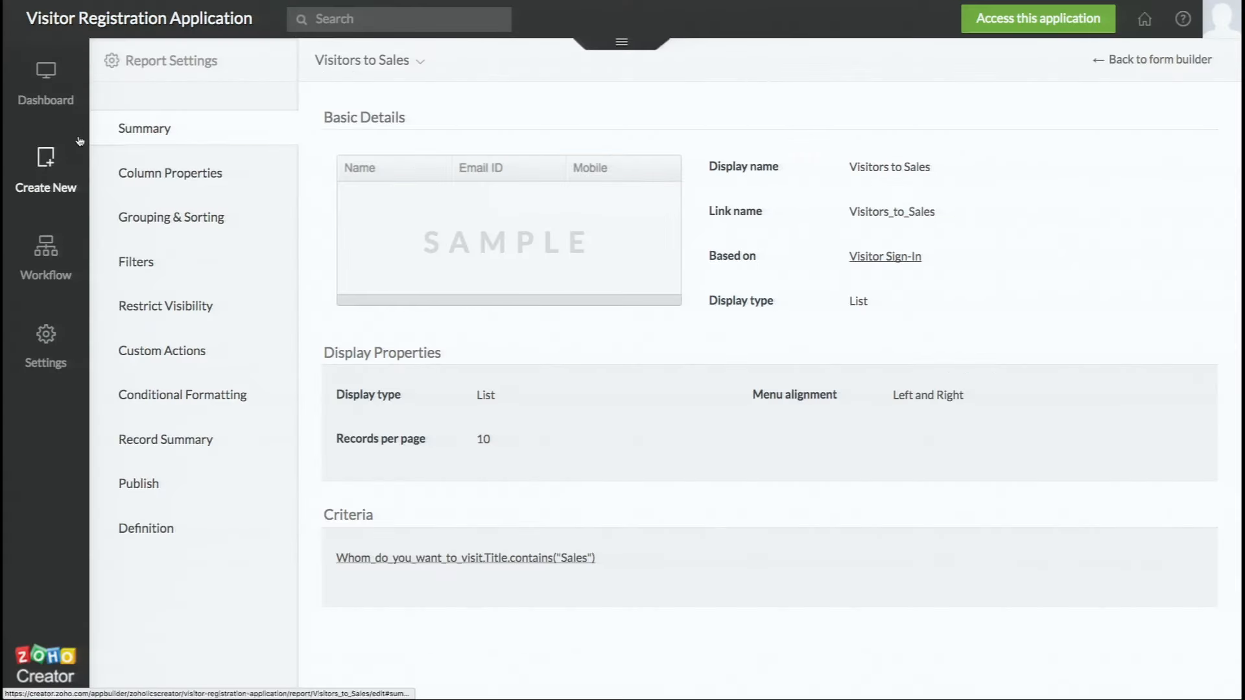
# From the Visitors to Sales report settings, show the Create New flyout with Form, Report and Page
pyautogui.moveTo(51, 164)
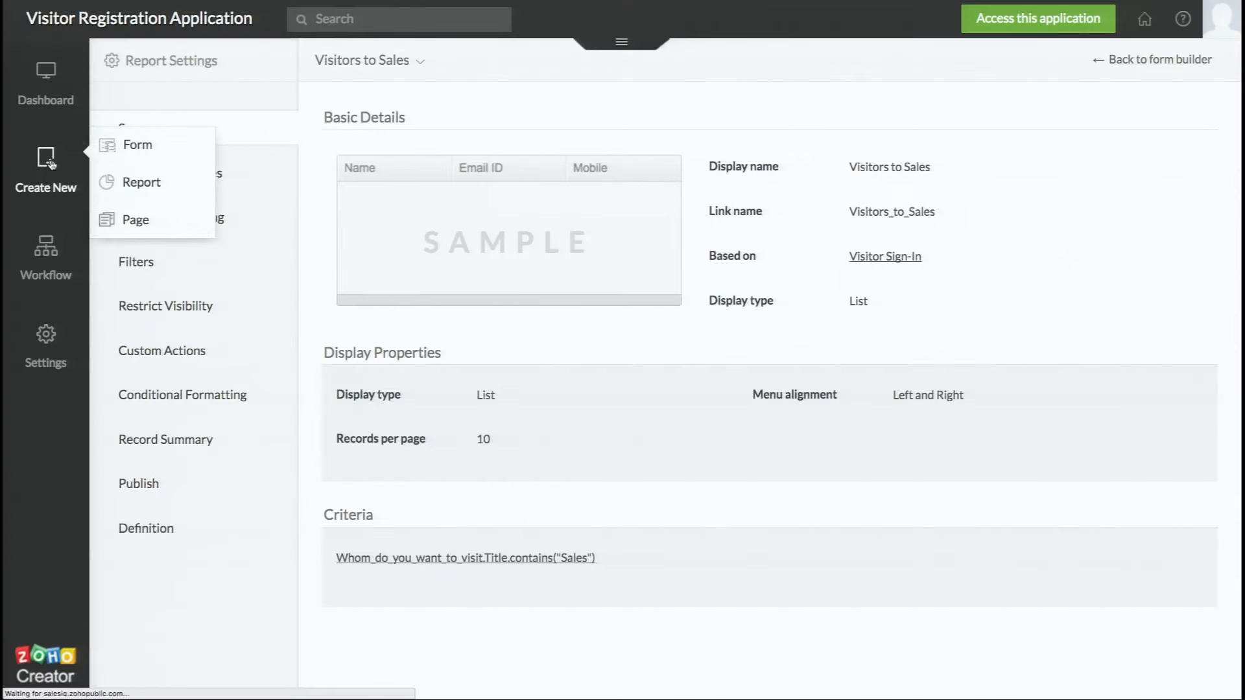
# Create a Pivot Chart report titled 'Count of Visitors' on the Visitor Sign-In form
pyautogui.click(125, 183)
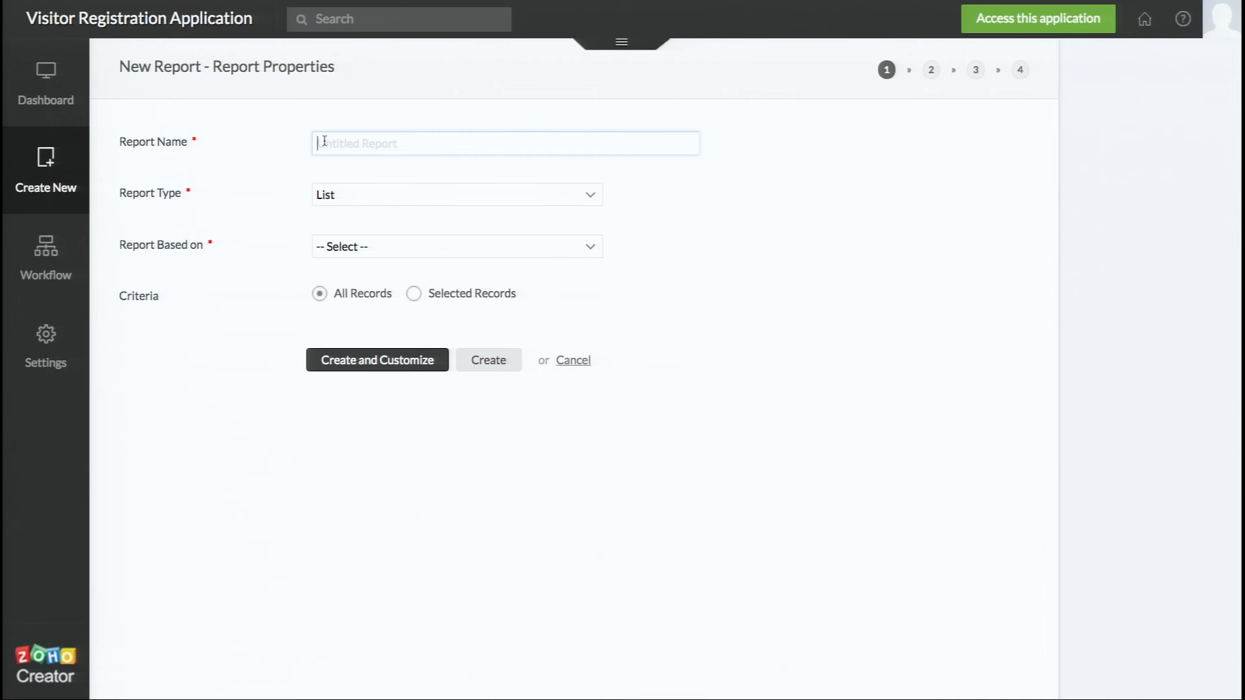
pyautogui.write('Count of Visitors')
pyautogui.click(371, 197)
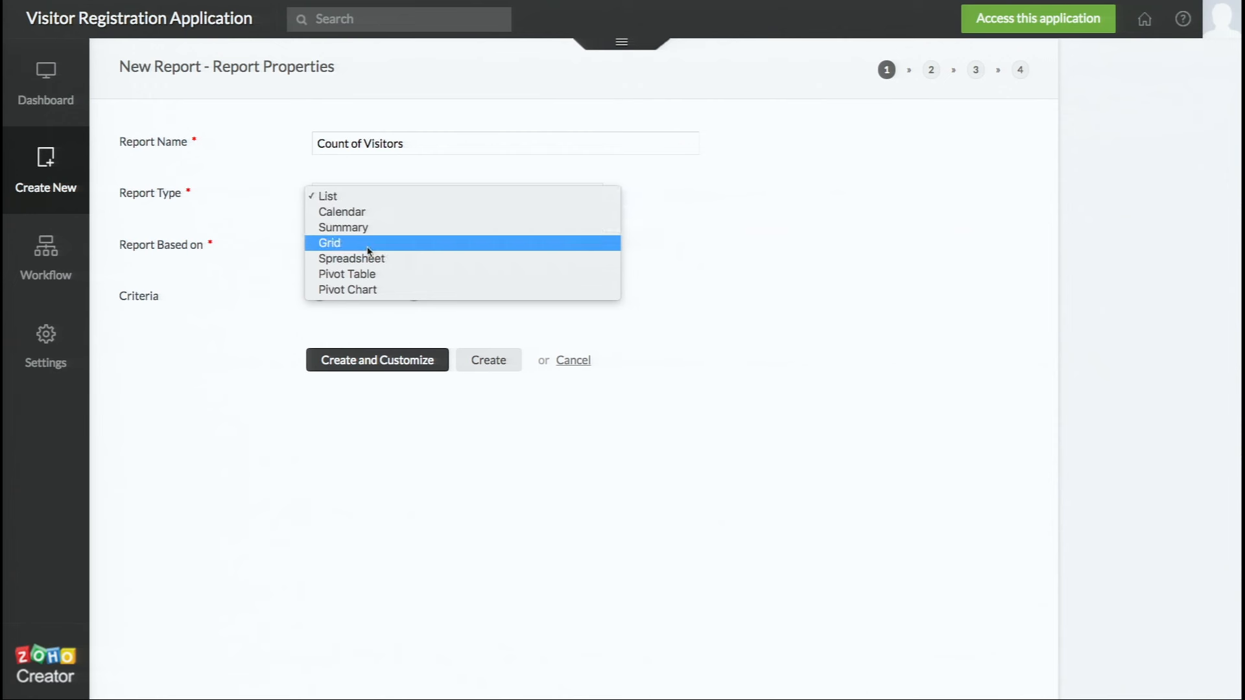
pyautogui.click(364, 291)
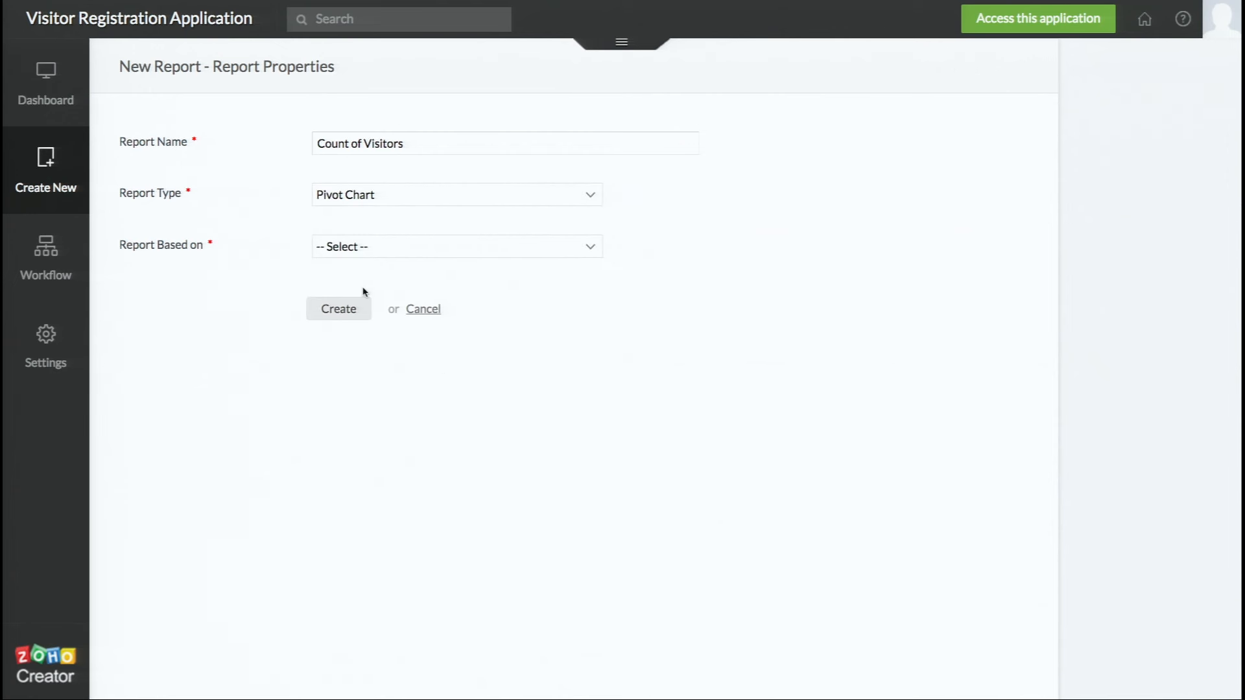
pyautogui.click(413, 253)
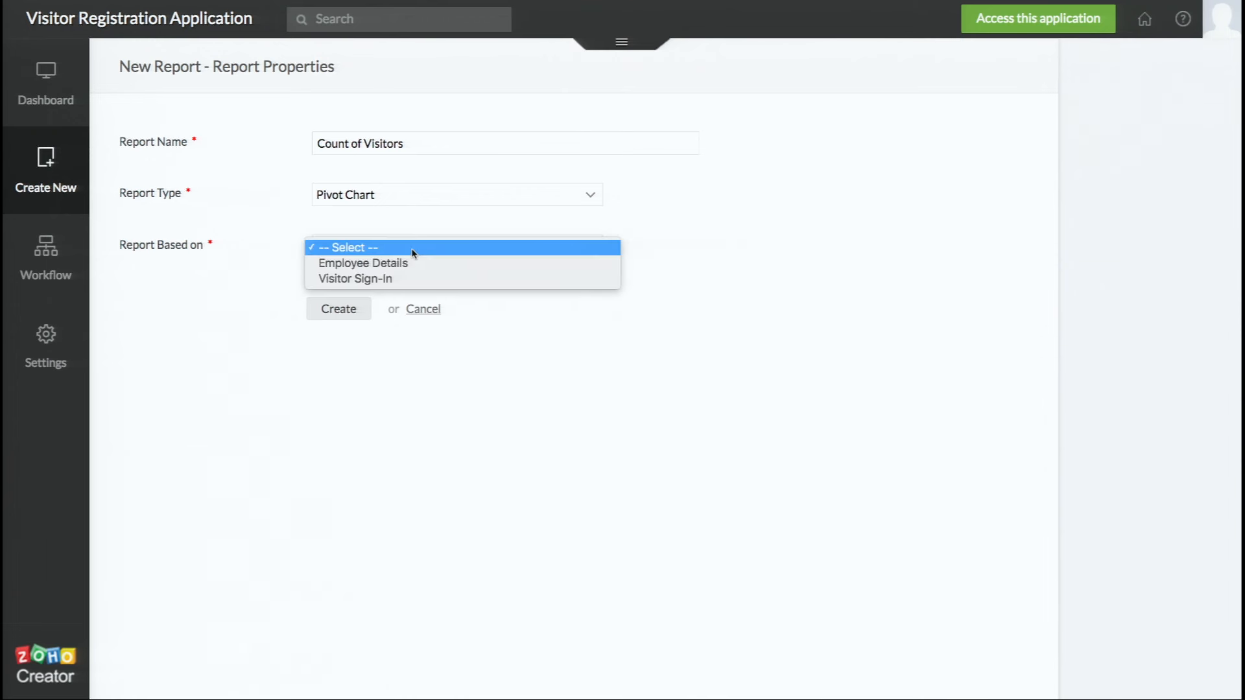
pyautogui.click(397, 280)
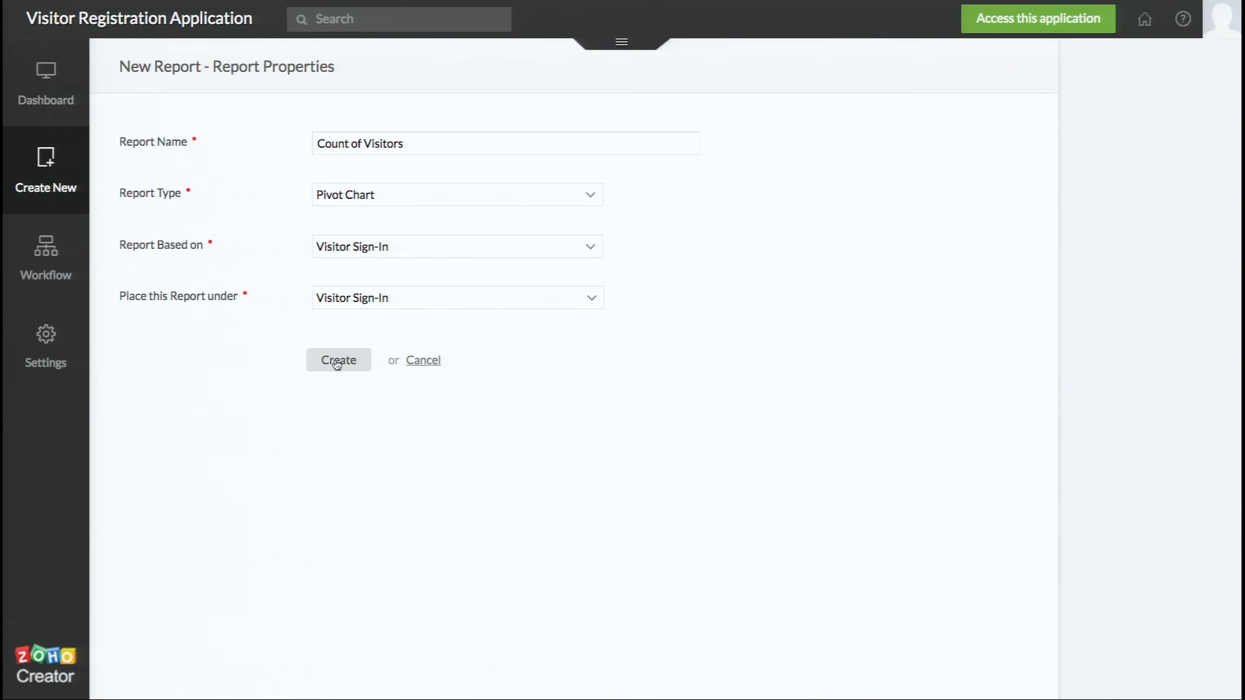
pyautogui.click(337, 363)
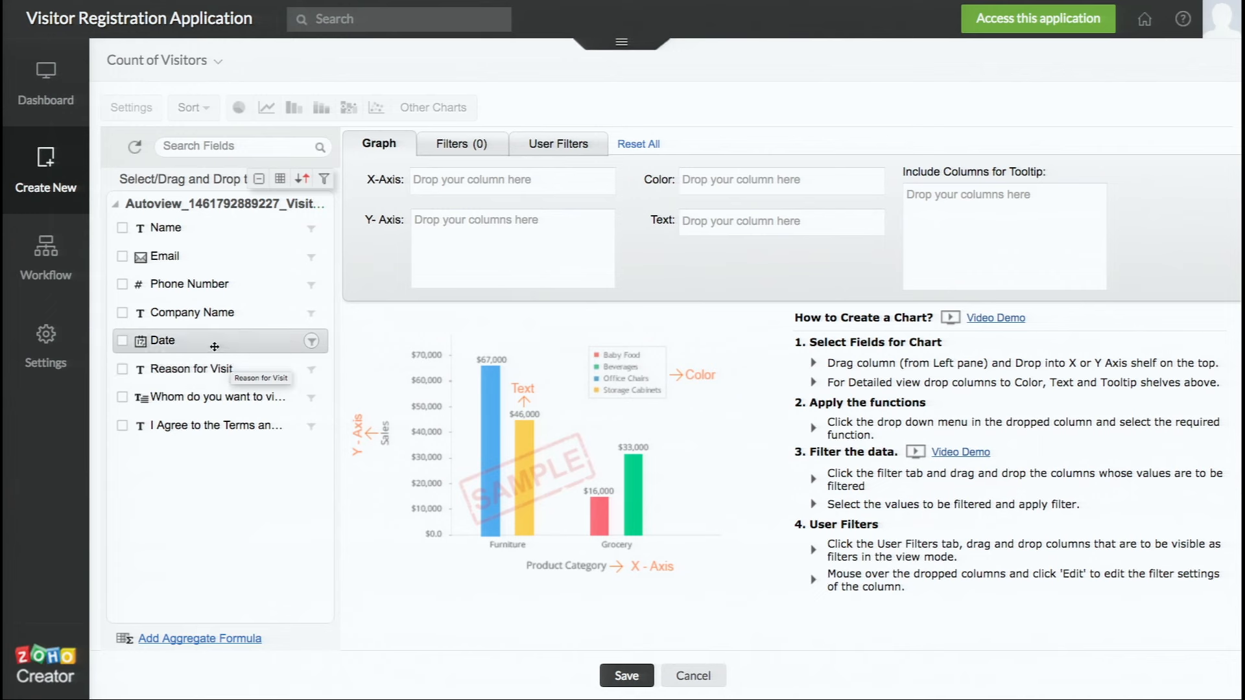
# Place the Date field on the X-axis and group it by Month & Year
pyautogui.moveTo(232, 340); pyautogui.dragTo(520, 173)
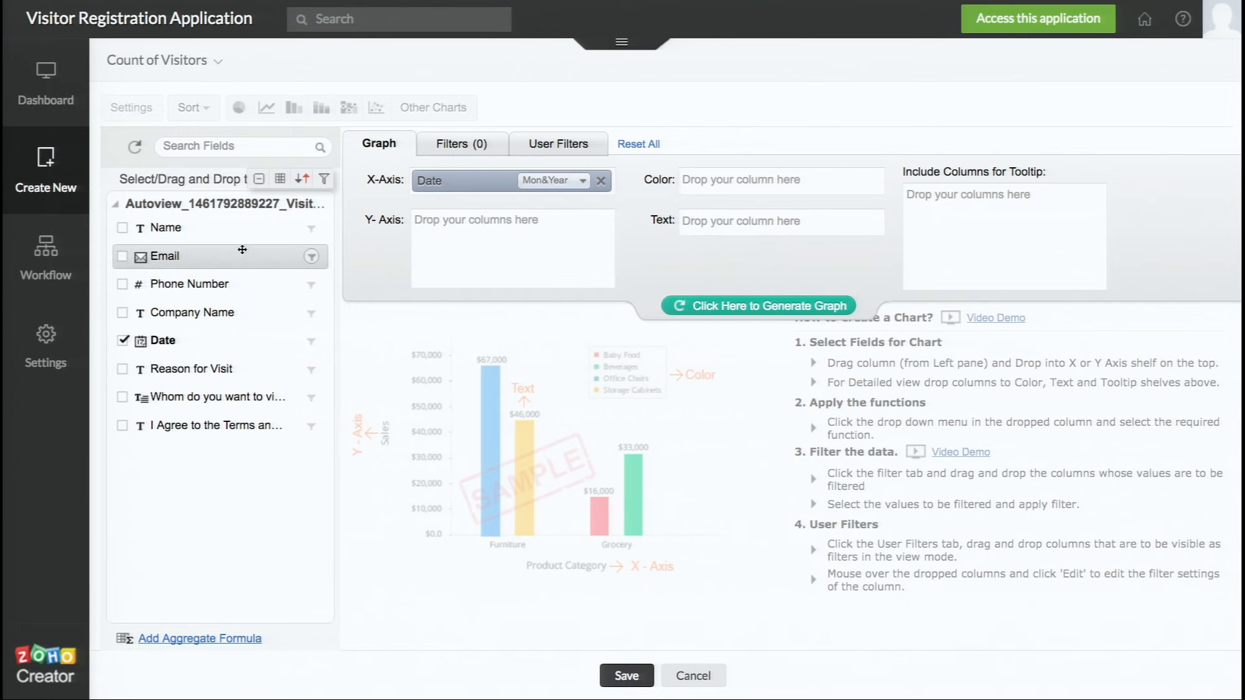
pyautogui.click(308, 175)
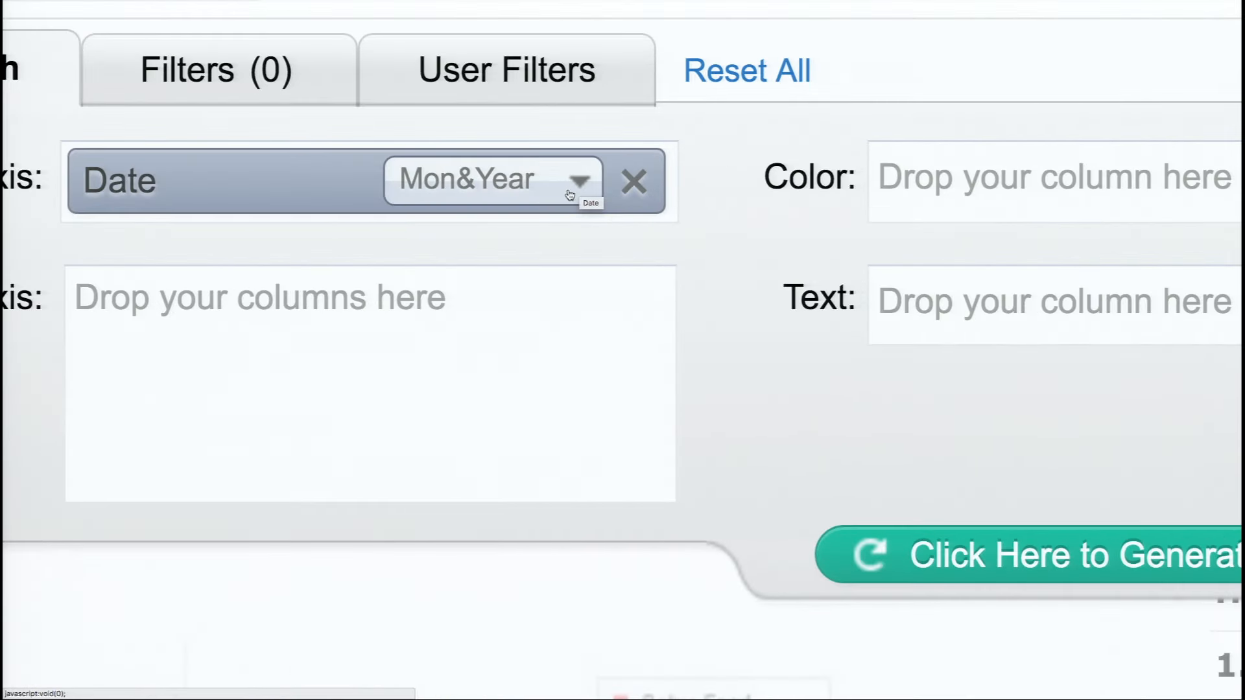
pyautogui.click(570, 194)
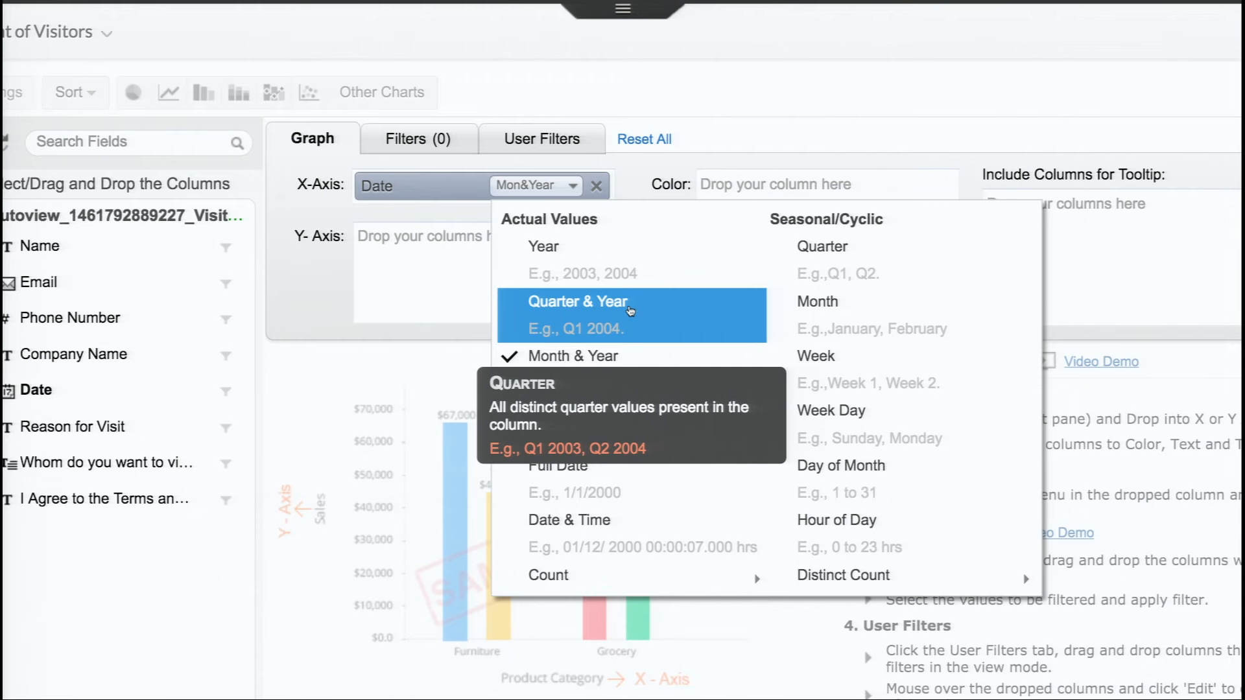
pyautogui.click(618, 361)
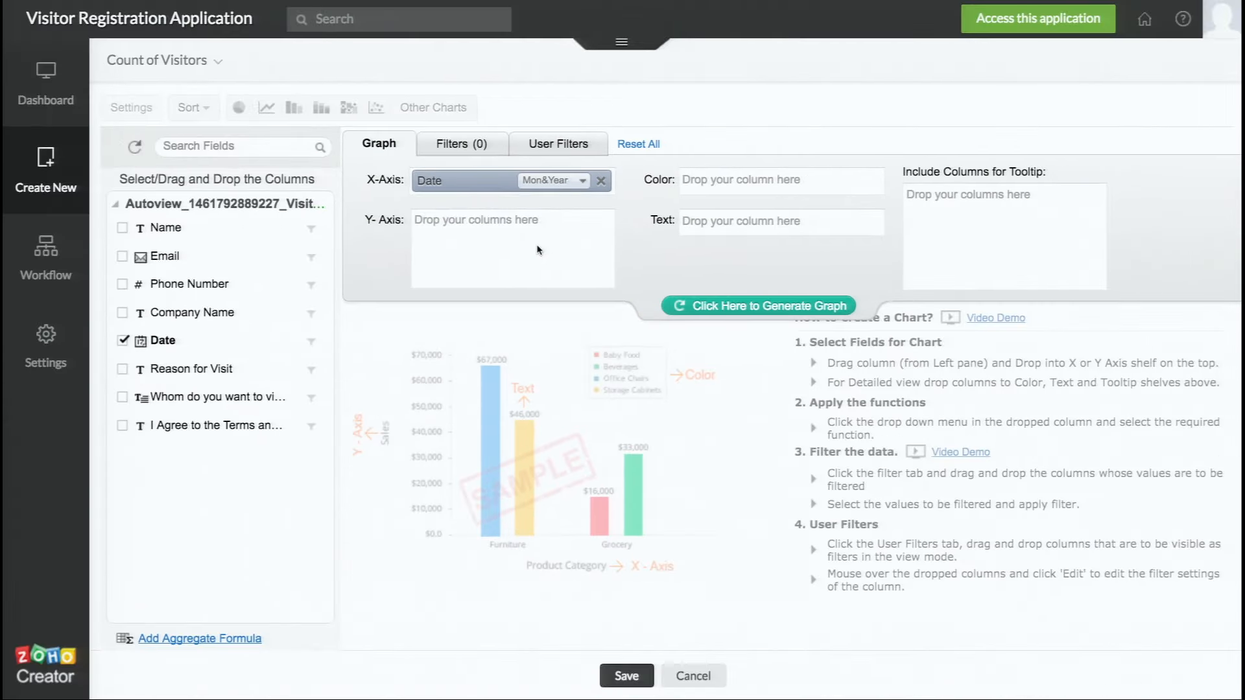
# Generate the Jan–Apr 2016 visitor count graph as a bar chart and view its Filters tab
pyautogui.click(755, 307)
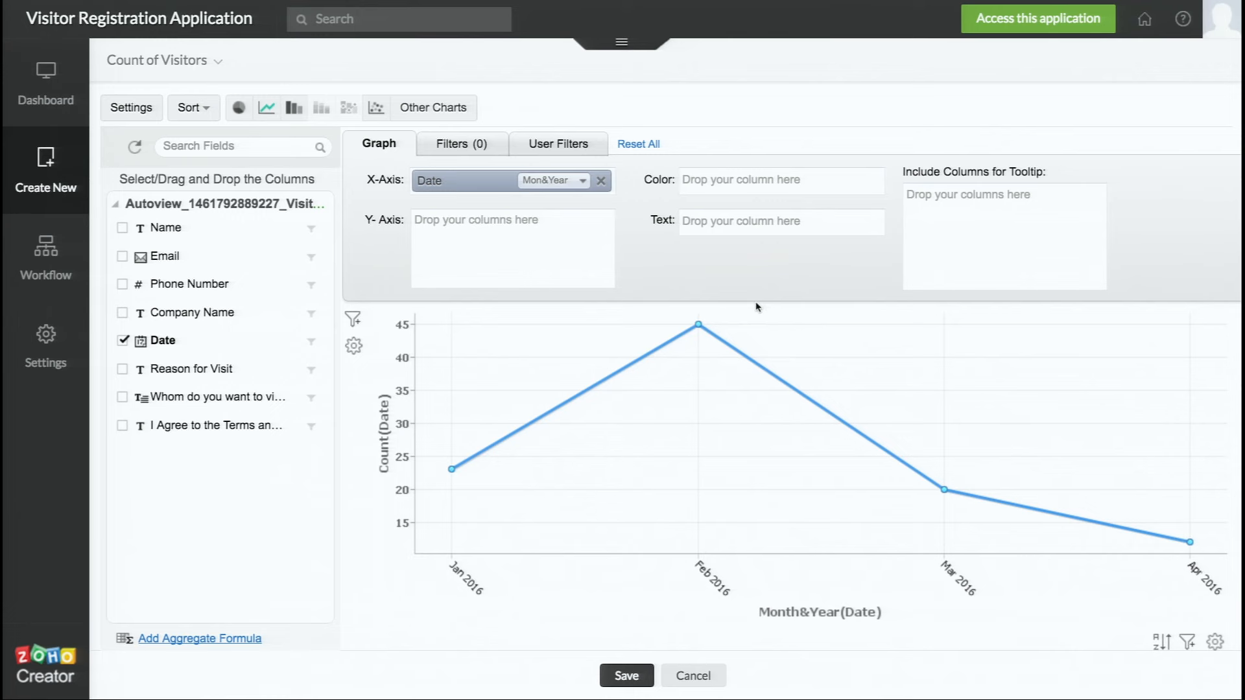
pyautogui.click(295, 109)
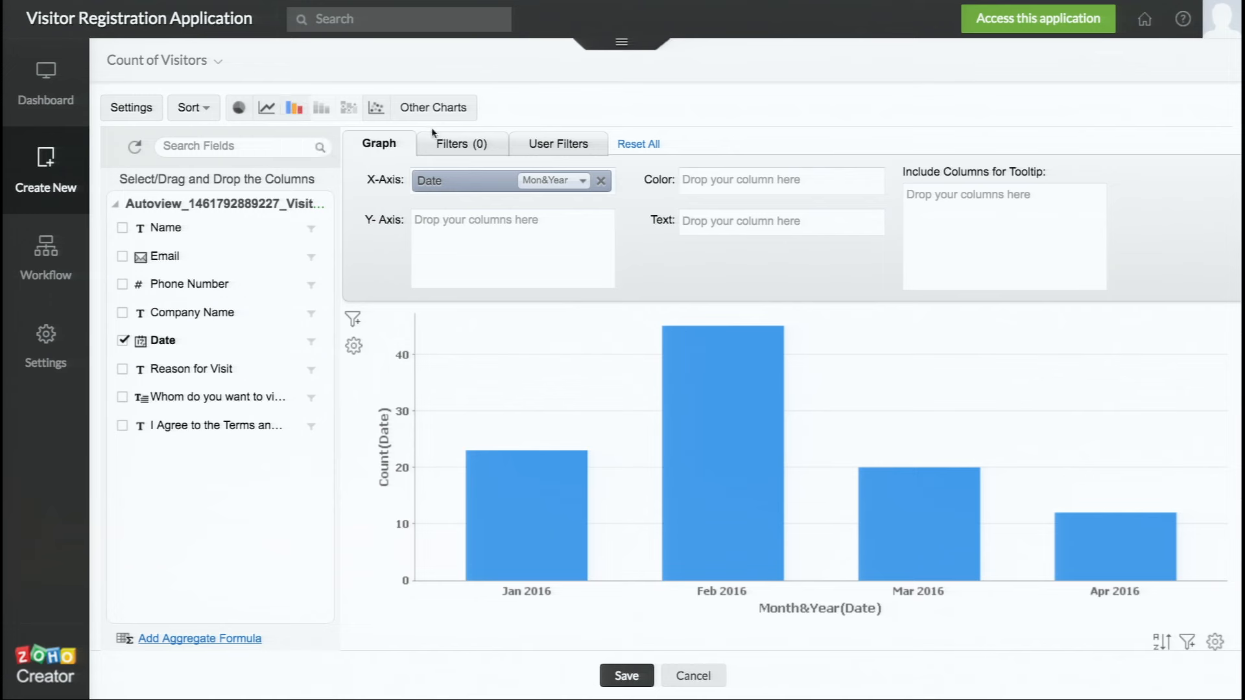
pyautogui.click(456, 151)
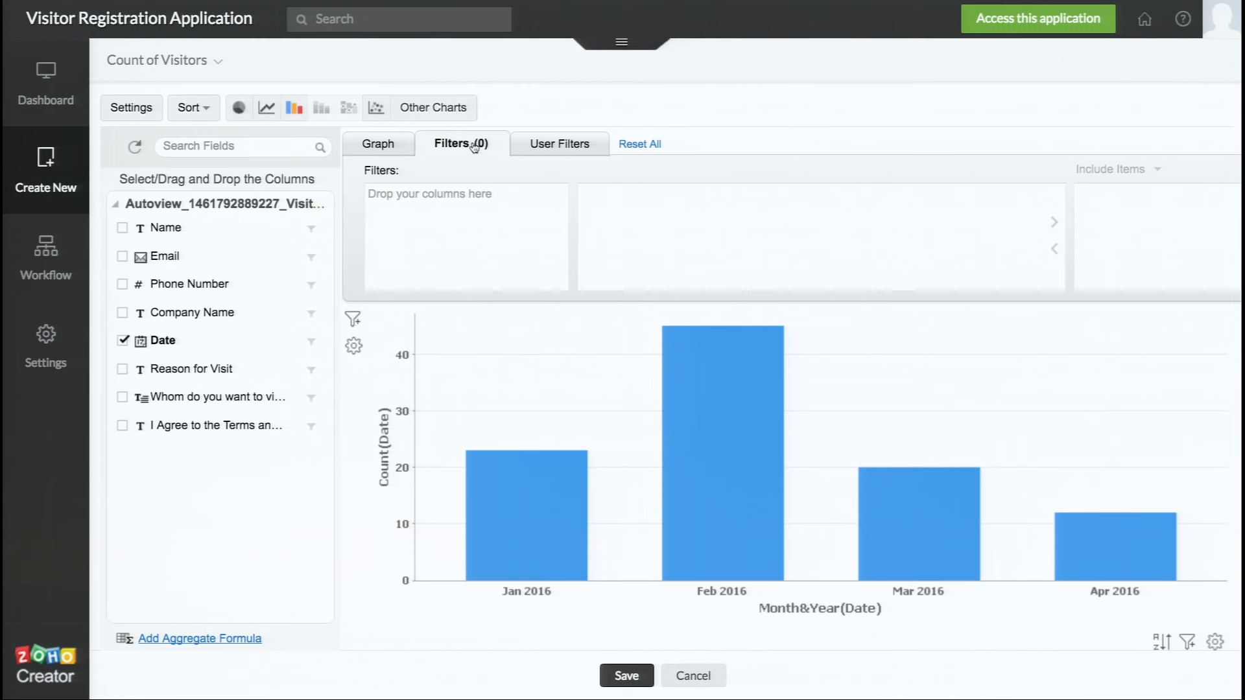
# Review the User Filters tab, then go back to the Graph axis settings
pyautogui.click(556, 155)
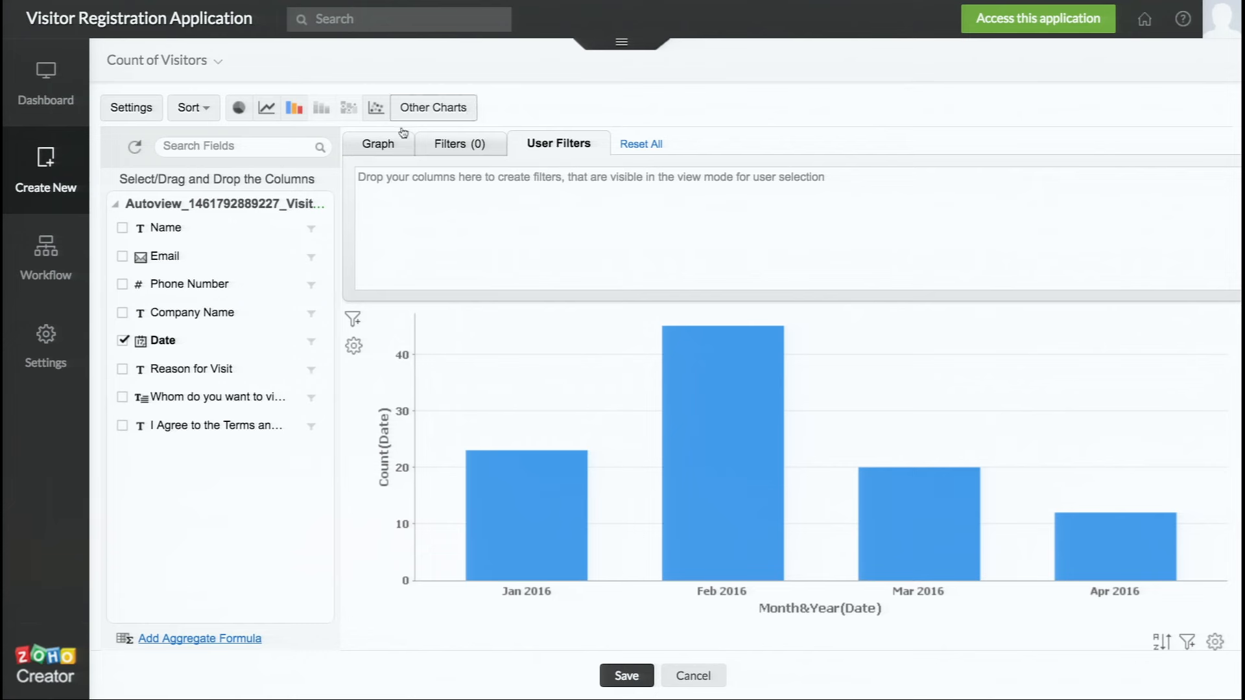
pyautogui.click(384, 146)
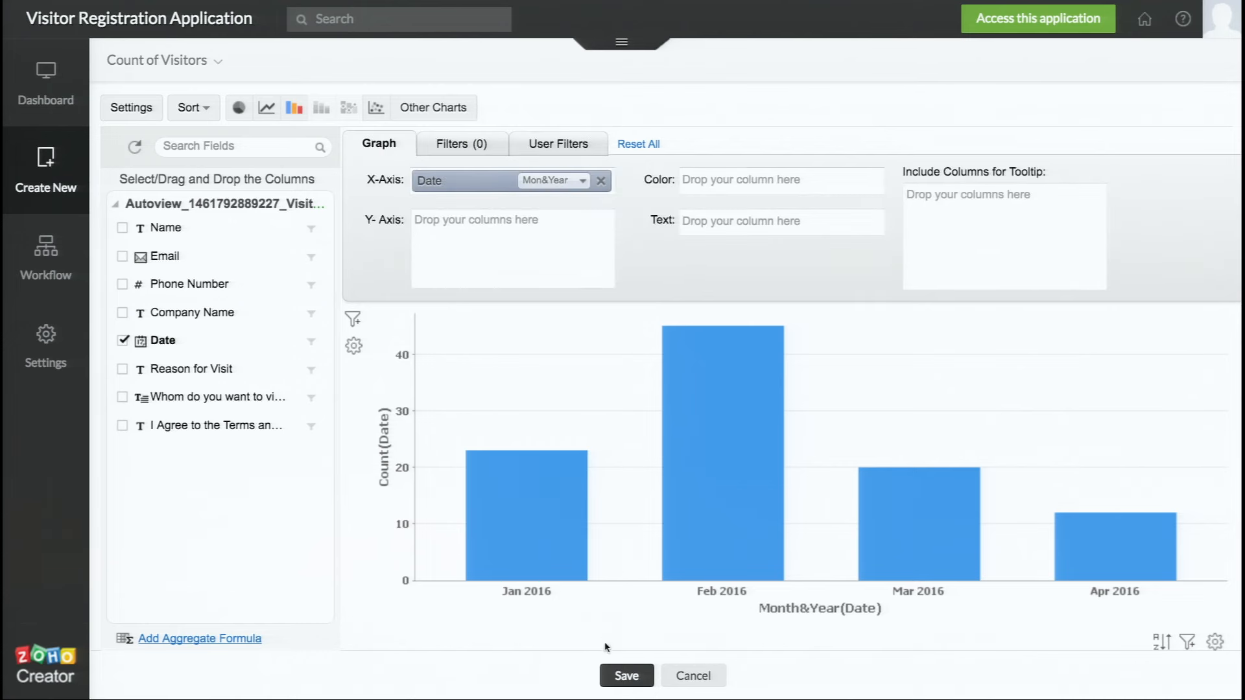
# Save the chart and view its Jan–Apr 2016 monthly visitor counts in the live app
pyautogui.click(616, 675)
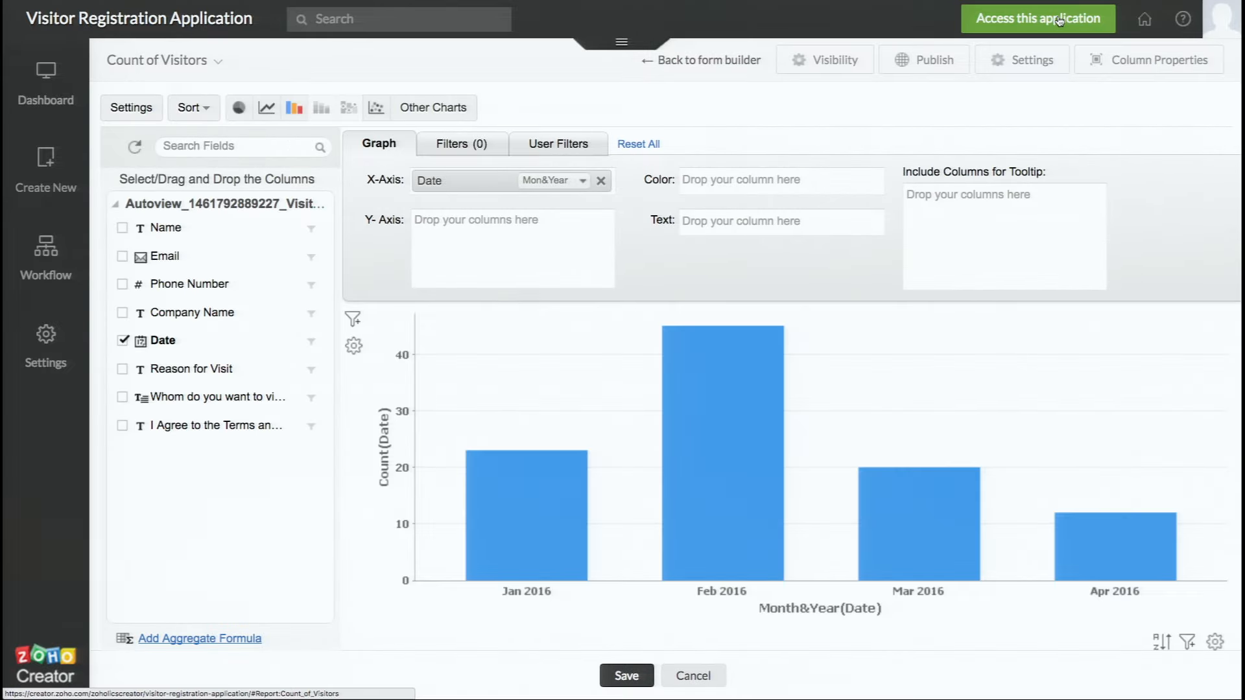
pyautogui.click(1059, 20)
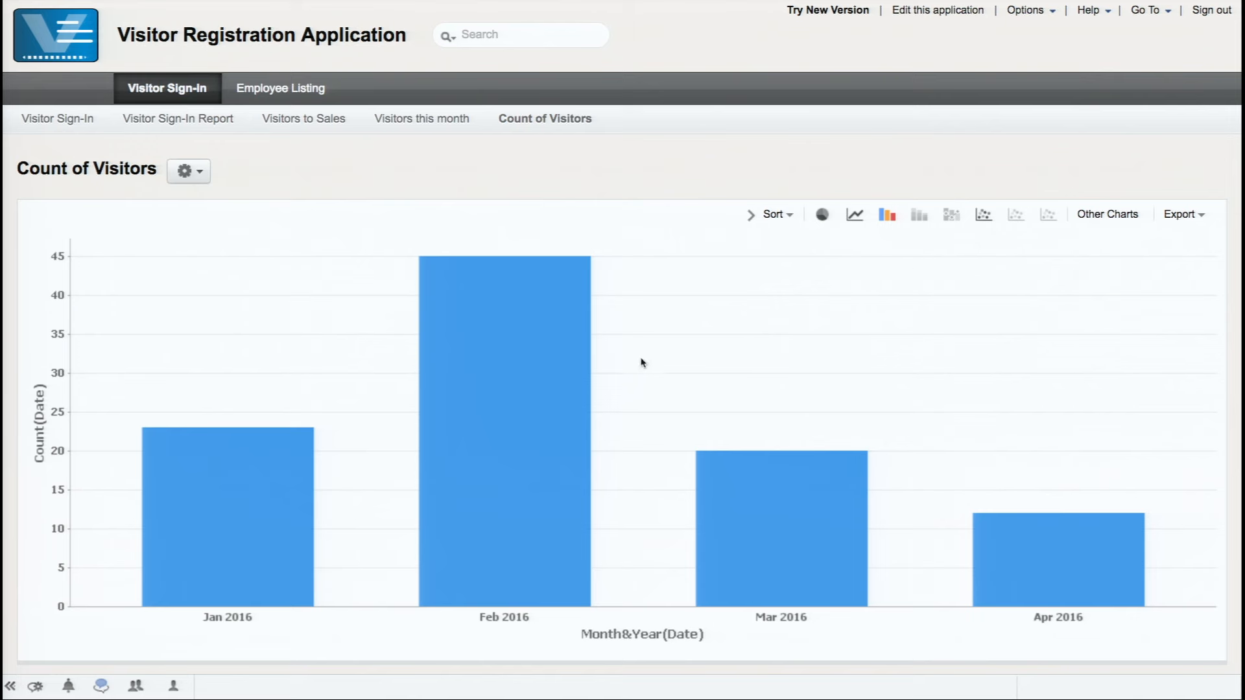
pyautogui.moveTo(308, 532)
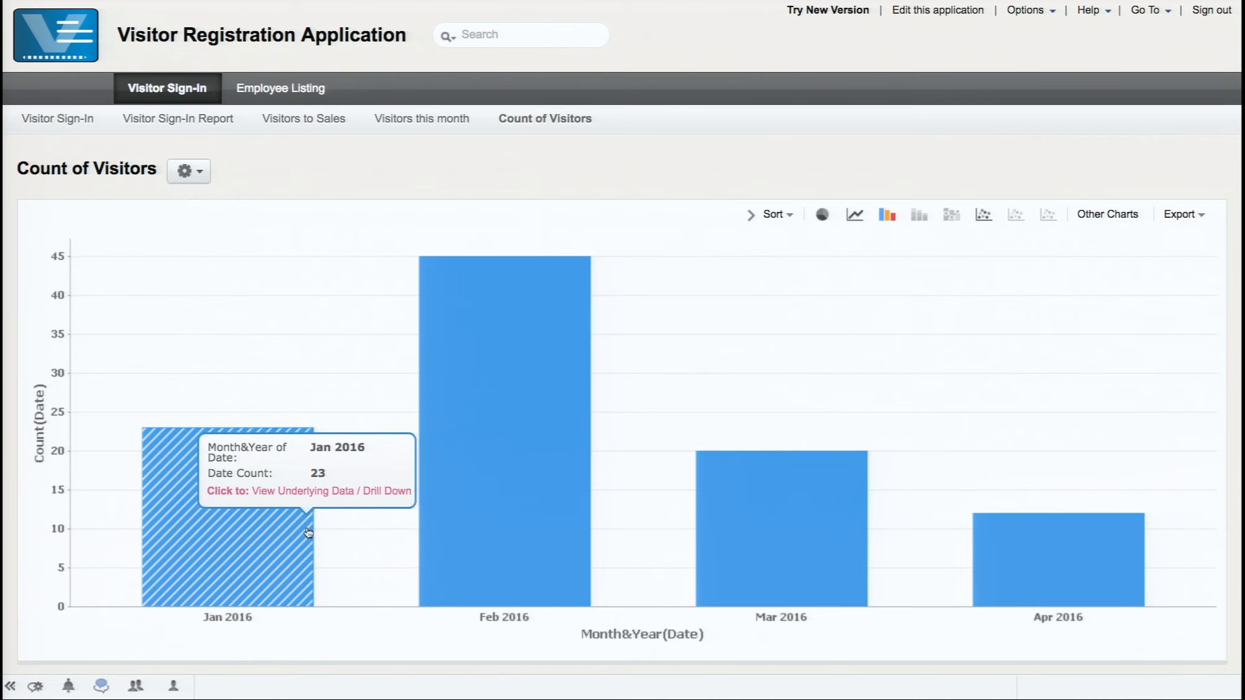
pyautogui.click(309, 532)
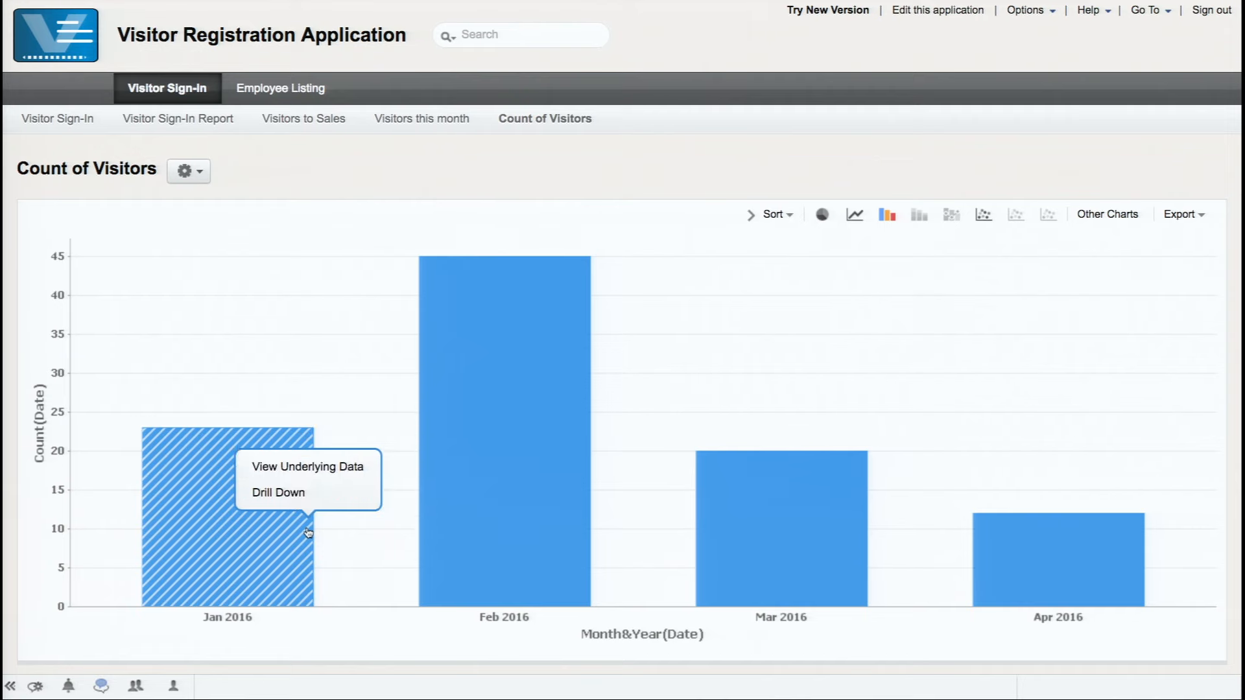
pyautogui.click(311, 467)
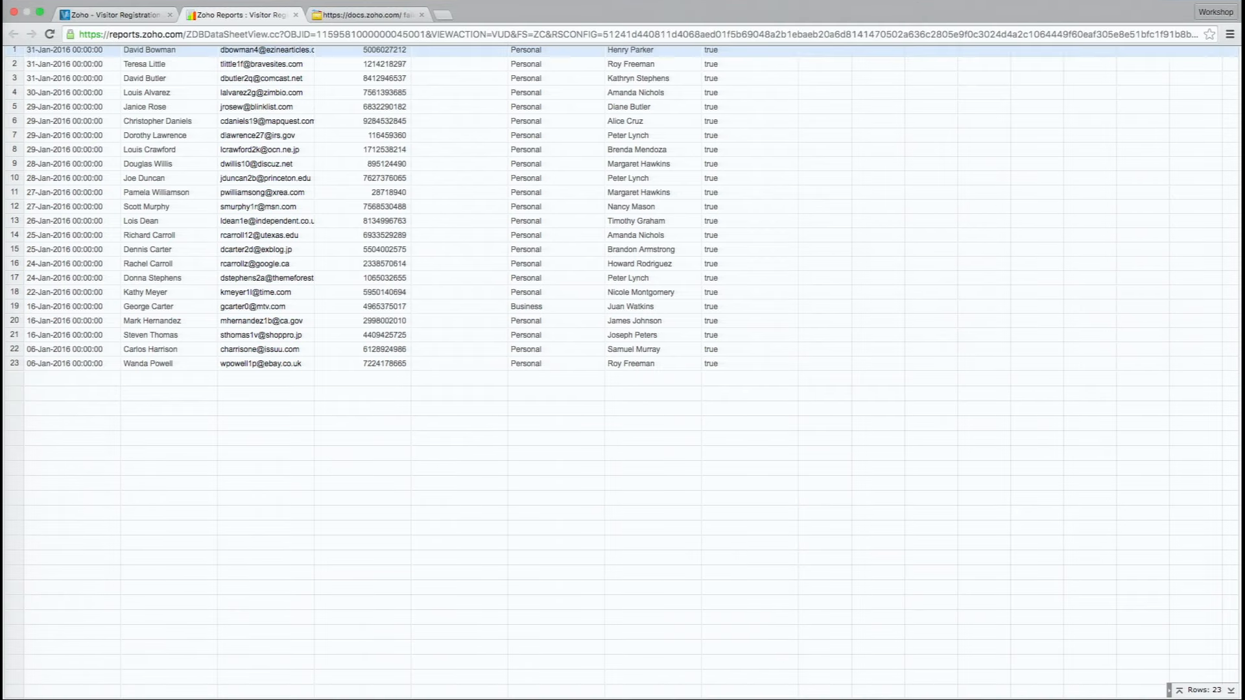
pyautogui.click(127, 16)
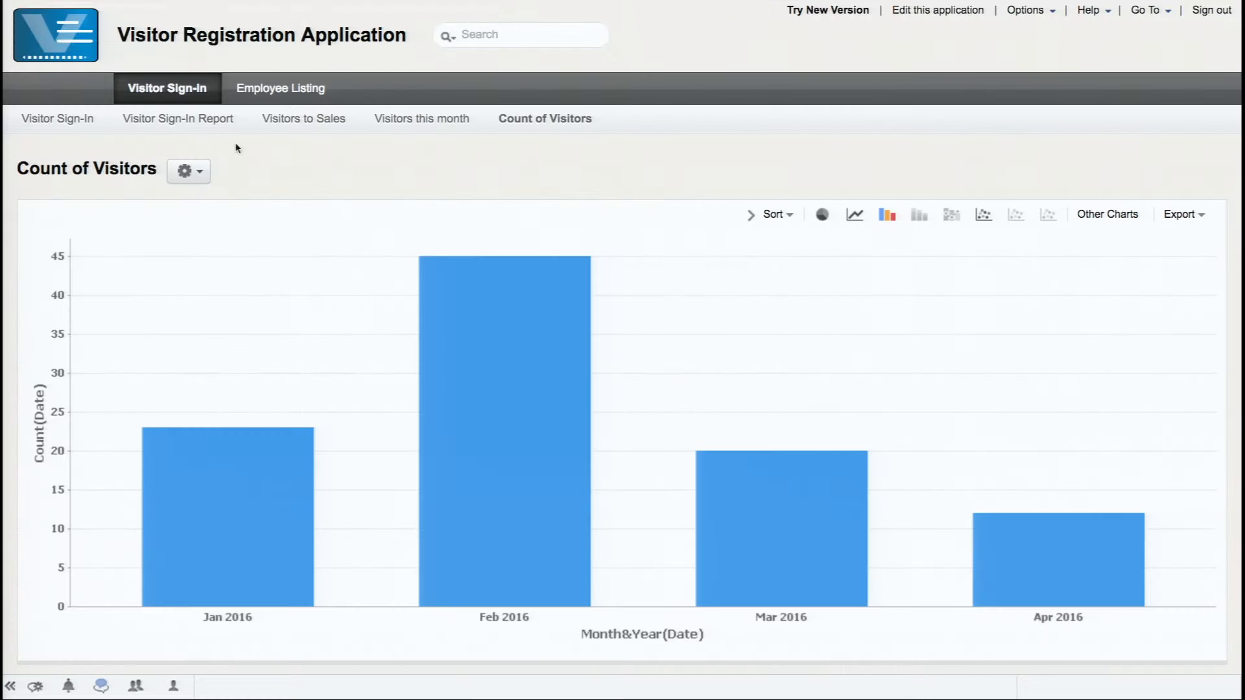
# Check the chart's Sort options, then list its CSV, Excel, PDF, Image and HTML export formats
pyautogui.click(775, 216)
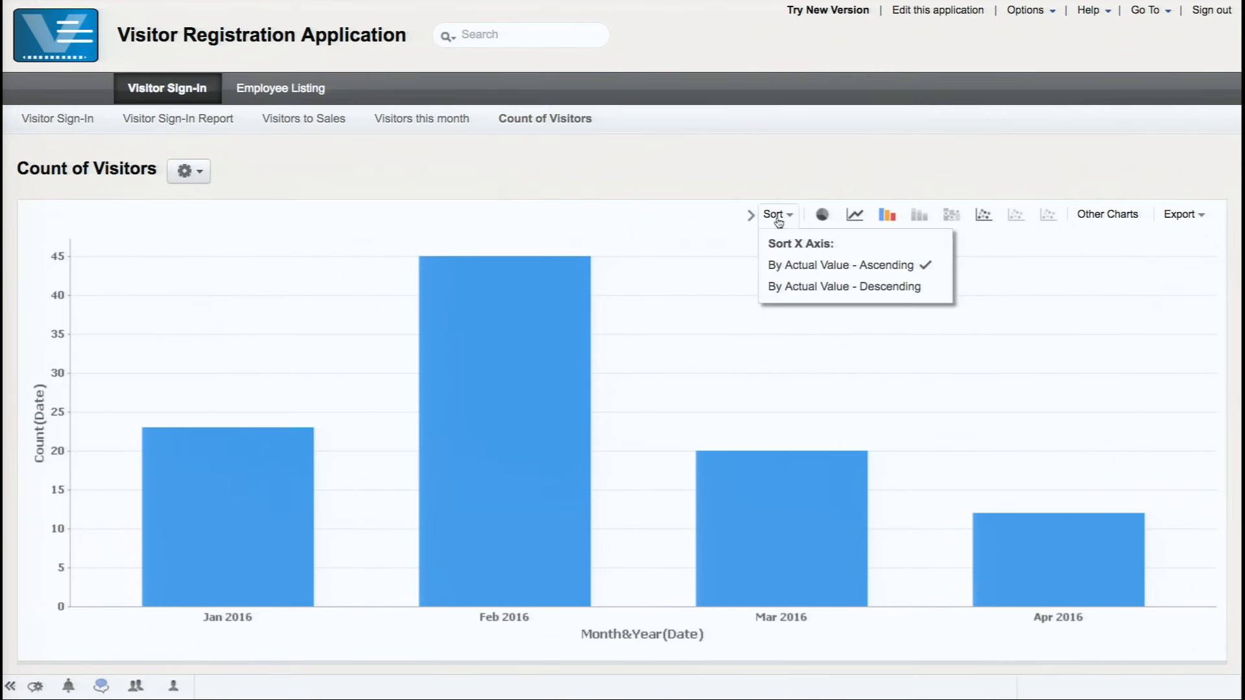
pyautogui.click(1186, 217)
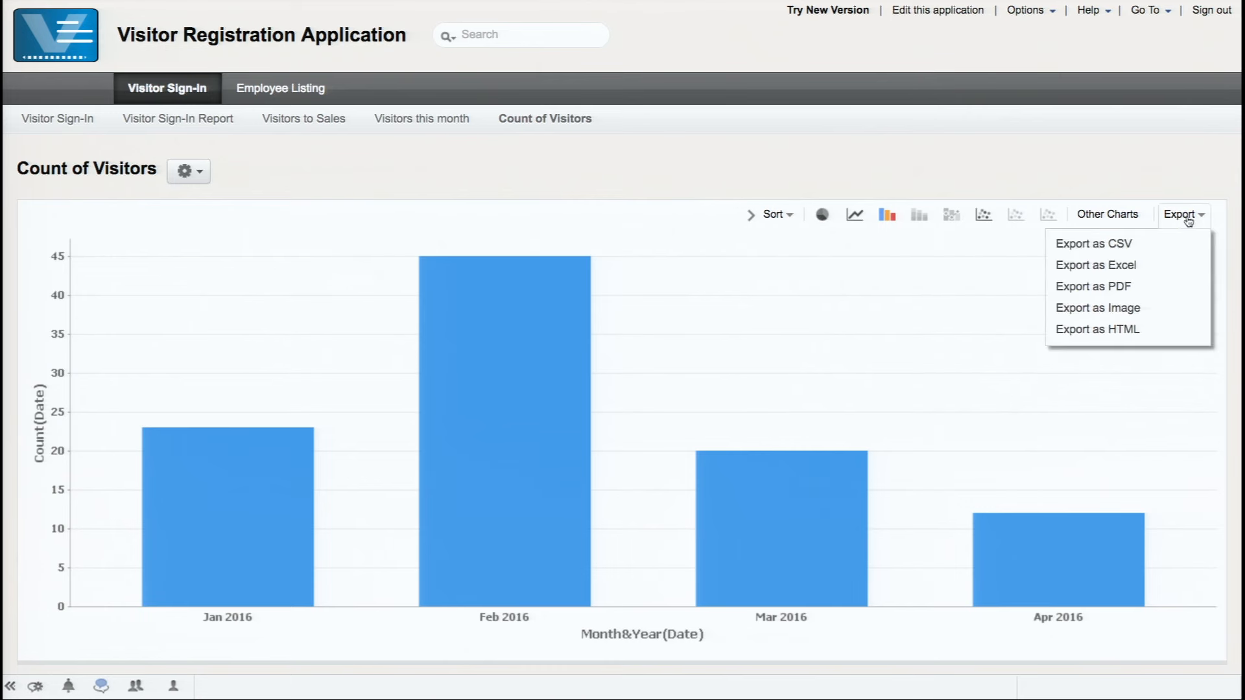